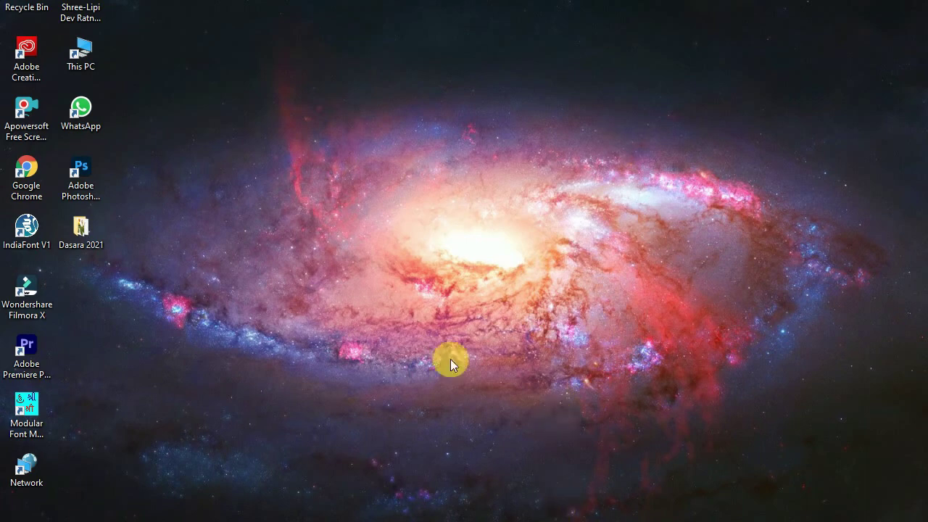
Step: Create a new 1200 × 1200 px document at 72 ppi
{"action": "right_click", "coordinate": [341, 96]}
{"action": "left_click", "coordinate": [373, 140]}
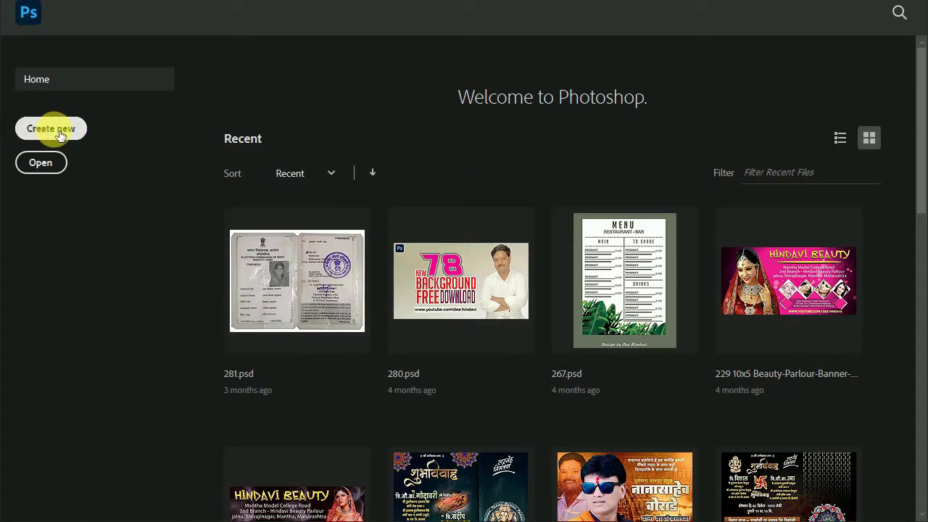
{"action": "left_click", "coordinate": [61, 135]}
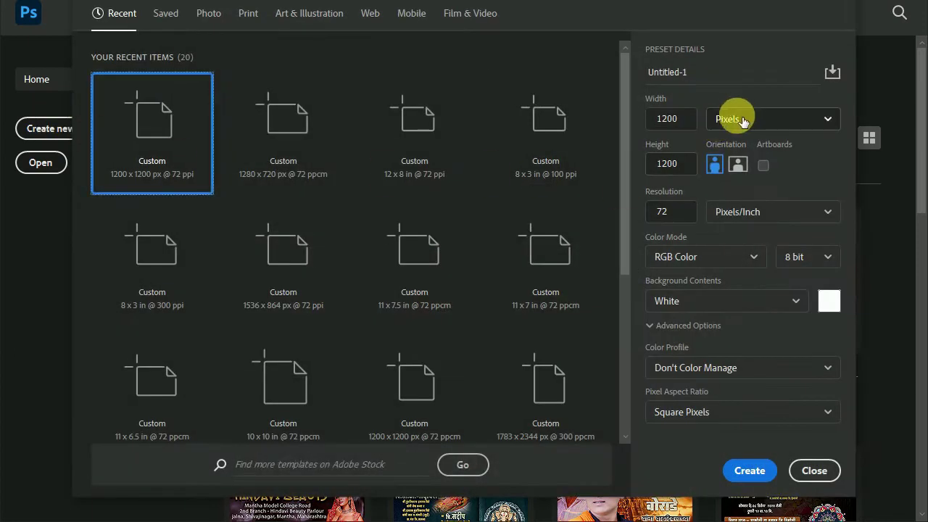
{"action": "double_click", "coordinate": [663, 118]}
{"action": "double_click", "coordinate": [685, 165]}
{"action": "double_click", "coordinate": [663, 211]}
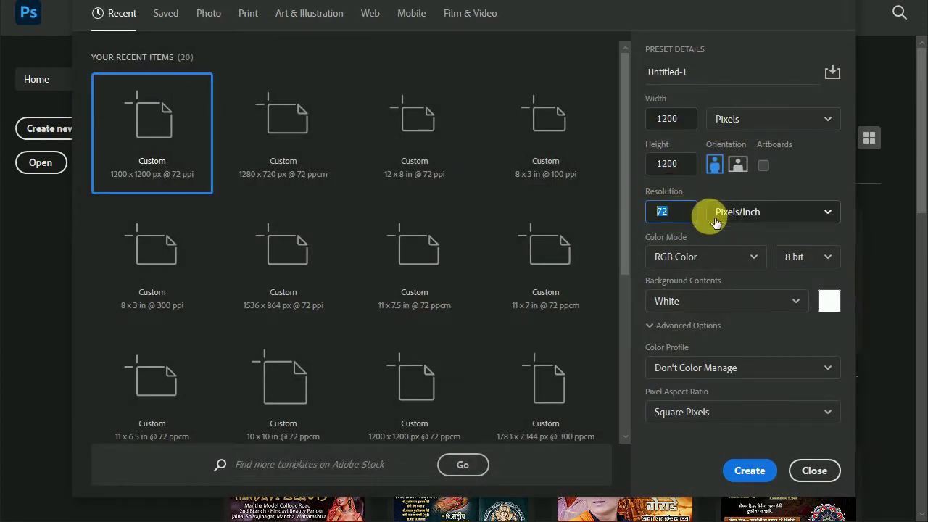
{"action": "left_click", "coordinate": [758, 471]}
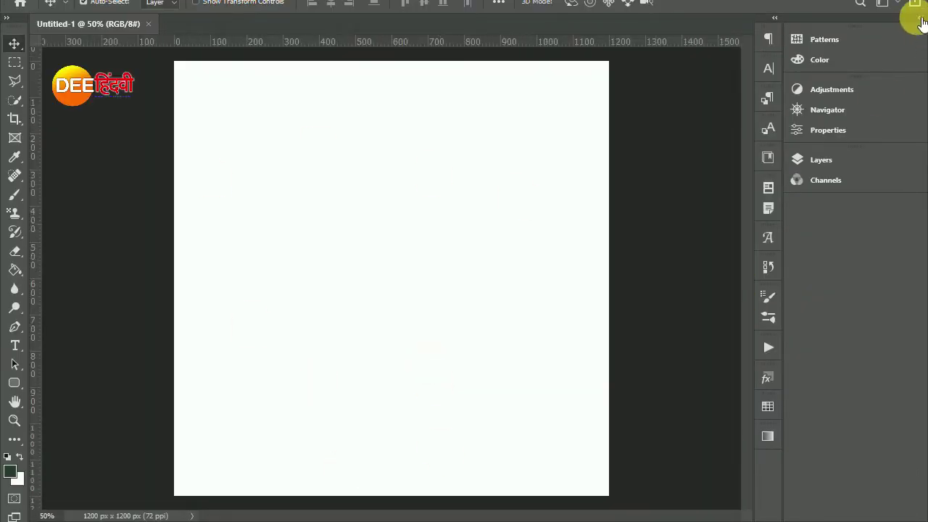
Step: Unlock the Background layer so it becomes the editable Layer 0
{"action": "left_click", "coordinate": [919, 19]}
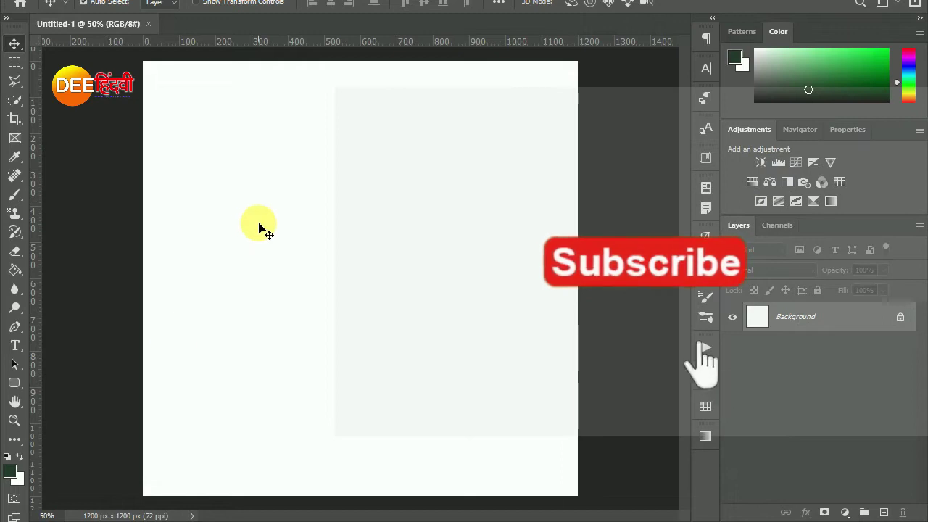
{"action": "left_click", "coordinate": [900, 316]}
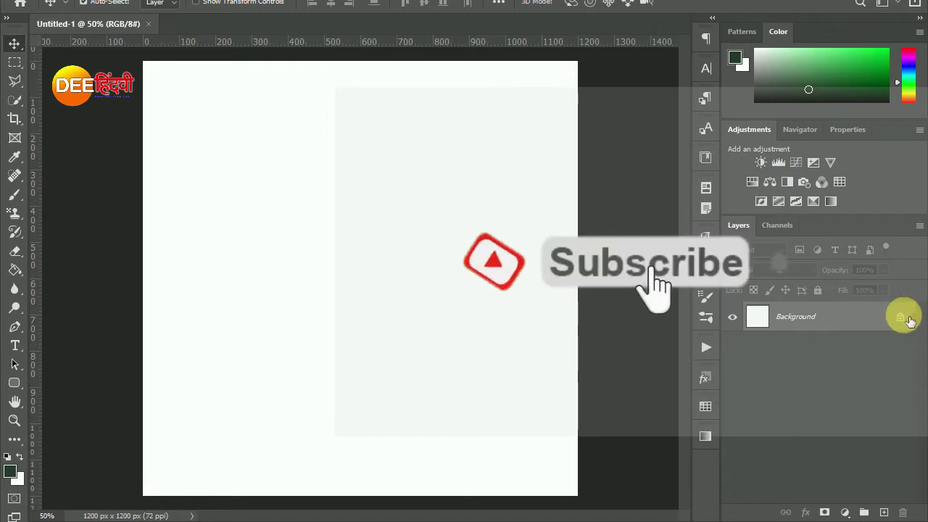
{"action": "right_click", "coordinate": [849, 315]}
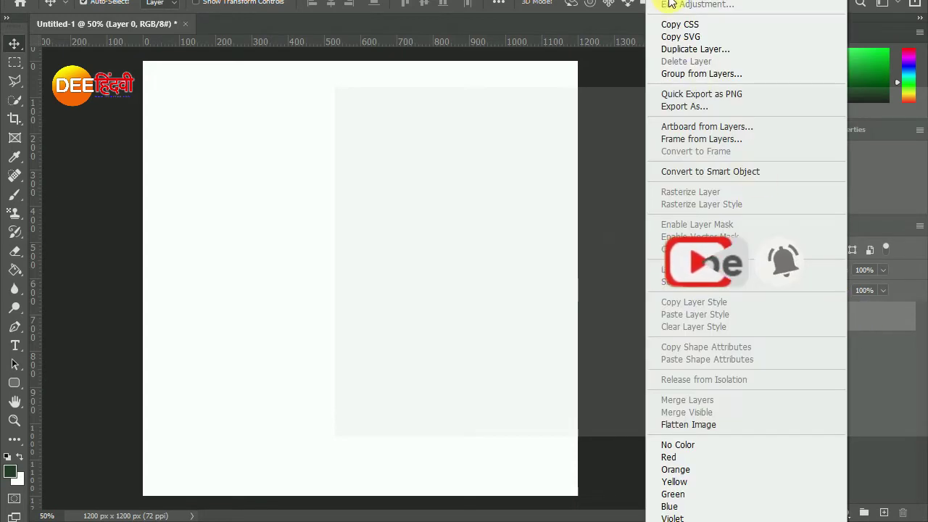
Step: Give Layer 0 a light cyan (a9fbfe) Color Overlay
{"action": "left_click", "coordinate": [685, 3]}
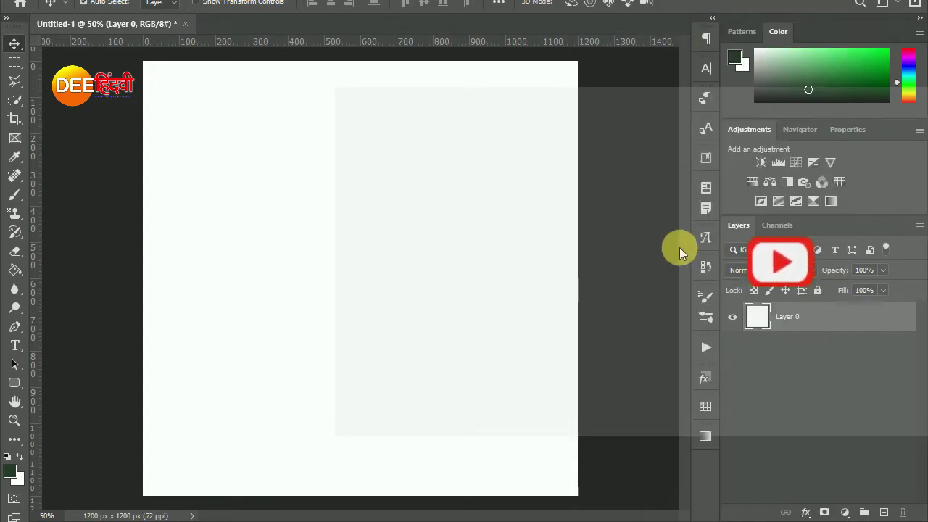
{"action": "left_click", "coordinate": [399, 366]}
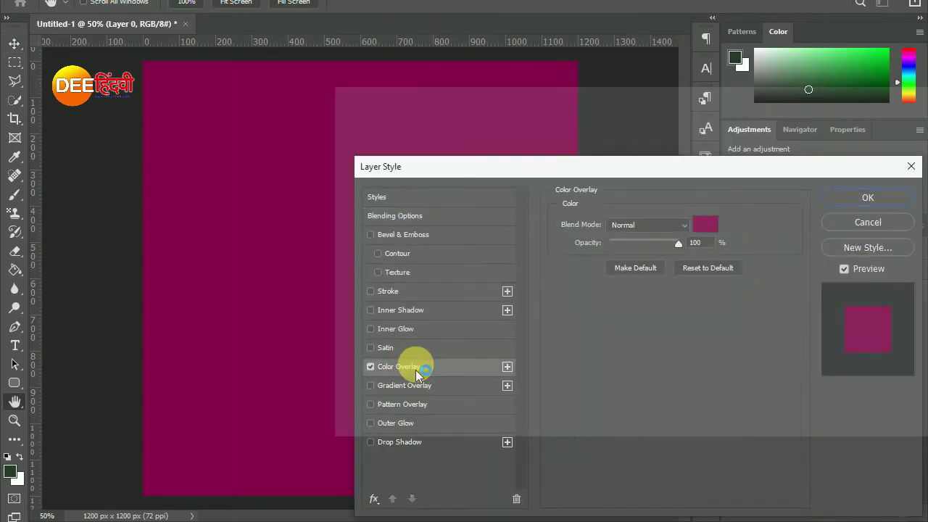
{"action": "left_click", "coordinate": [698, 224]}
{"action": "left_click", "coordinate": [745, 174]}
{"action": "left_click", "coordinate": [612, 87]}
{"action": "left_click", "coordinate": [850, 75]}
{"action": "left_click", "coordinate": [866, 192]}
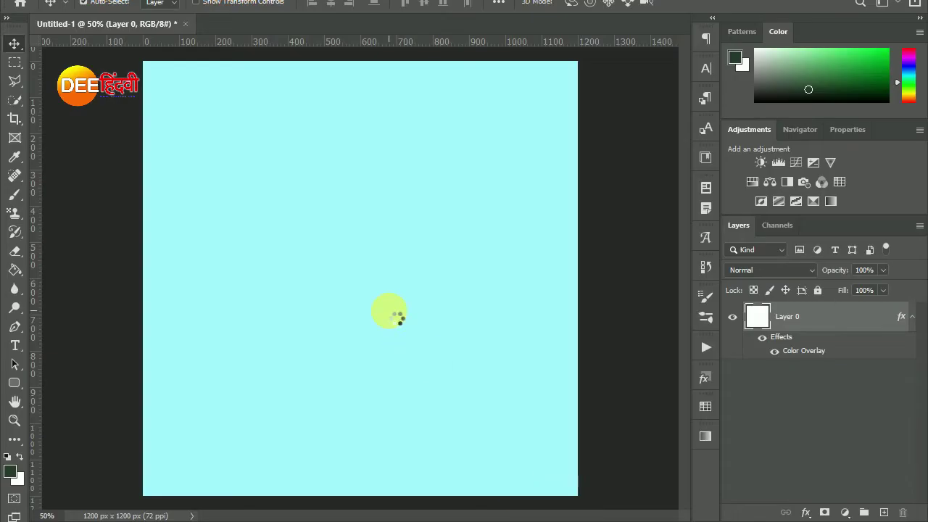
Step: Place the 79 DEE HINDAVI cloud image, scaled to cover the whole canvas
{"action": "left_click_drag", "start_coordinate": [447, 191], "coordinate": [584, 63]}
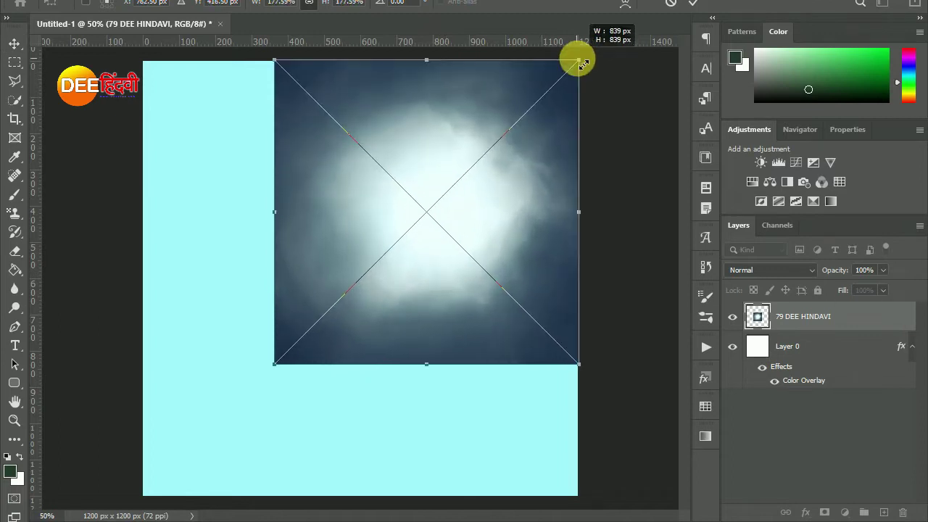
{"action": "left_click_drag", "start_coordinate": [275, 364], "coordinate": [156, 508]}
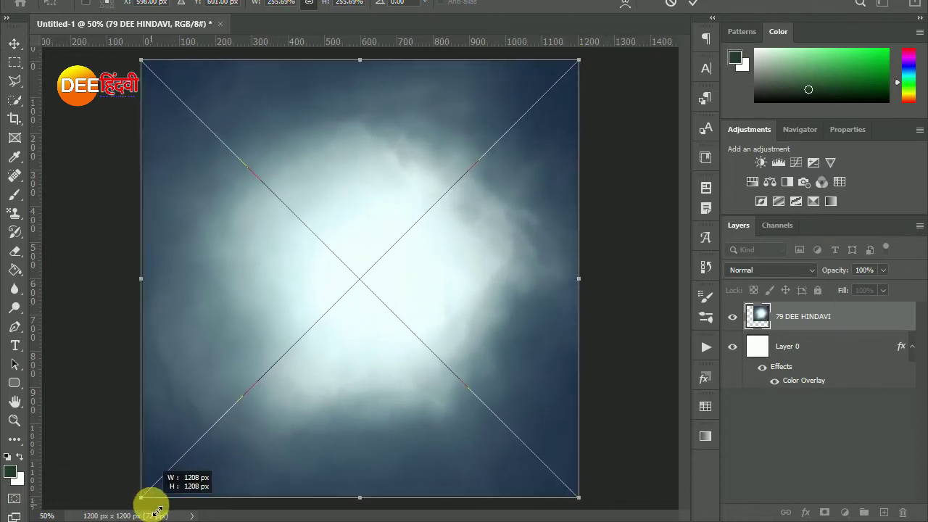
{"action": "left_click", "coordinate": [693, 4]}
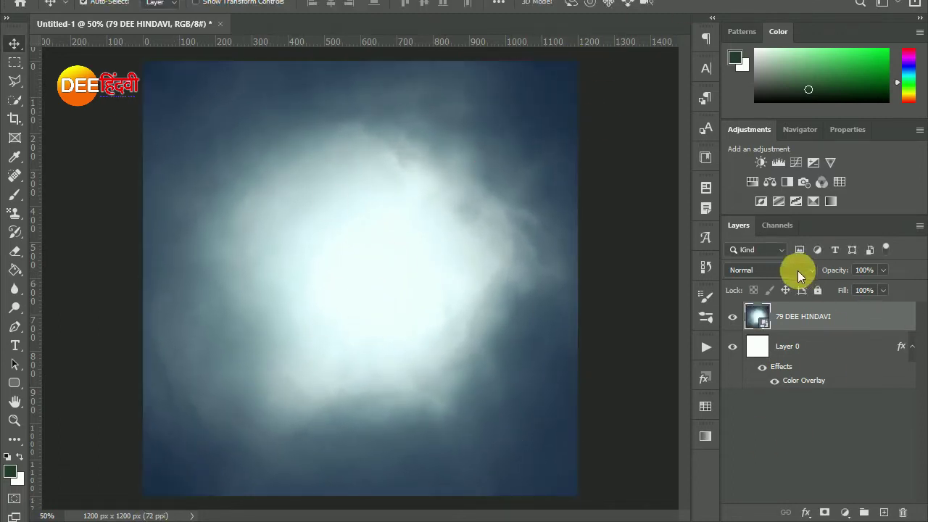
Step: Set the cloud layer to Luminosity blending at 61% opacity
{"action": "left_click", "coordinate": [771, 270]}
{"action": "left_click", "coordinate": [746, 177]}
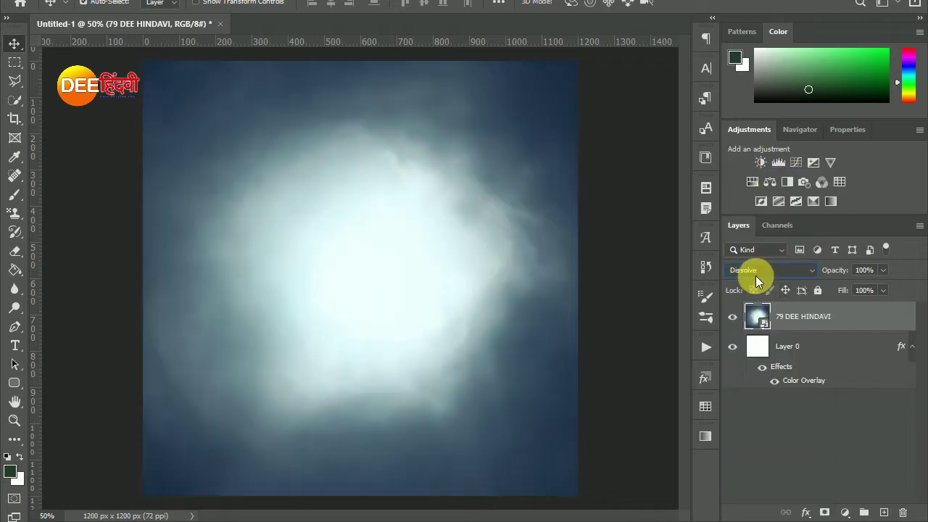
{"action": "scroll", "coordinate": [756, 276], "scroll_direction": "down", "scroll_amount": 10}
{"action": "scroll", "coordinate": [755, 276], "scroll_direction": "down", "scroll_amount": 10}
{"action": "left_click", "coordinate": [756, 270]}
{"action": "left_click", "coordinate": [747, 508]}
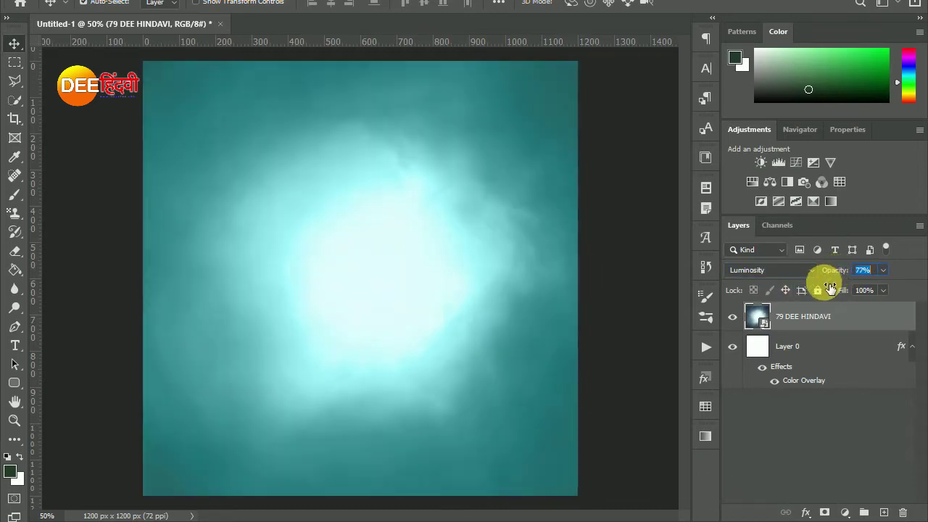
{"action": "left_click_drag", "start_coordinate": [836, 281], "coordinate": [818, 296]}
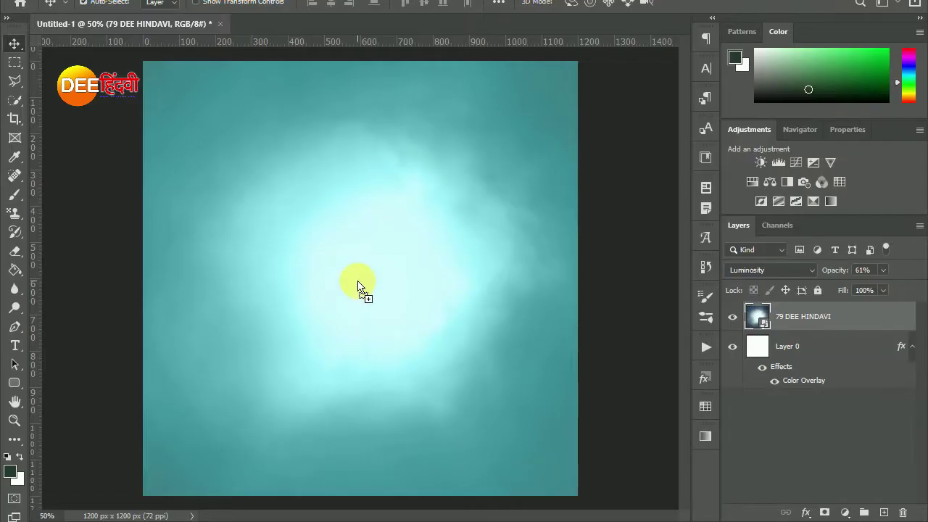
Step: Place the garland image at the top, scaled down to about 40%
{"action": "left_click_drag", "start_coordinate": [164, 165], "coordinate": [363, 286]}
{"action": "mouse_move", "coordinate": [410, 319]}
{"action": "left_mouse_down"}
{"action": "mouse_move", "coordinate": [341, 290]}
{"action": "mouse_move", "coordinate": [324, 270]}
{"action": "mouse_move", "coordinate": [239, 75]}
{"action": "left_mouse_up"}
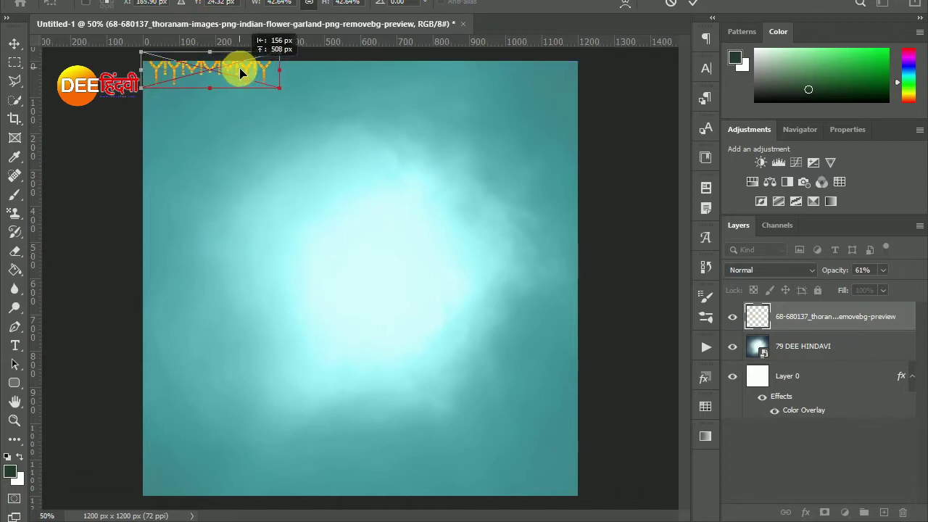
{"action": "left_click_drag", "start_coordinate": [279, 94], "coordinate": [267, 88]}
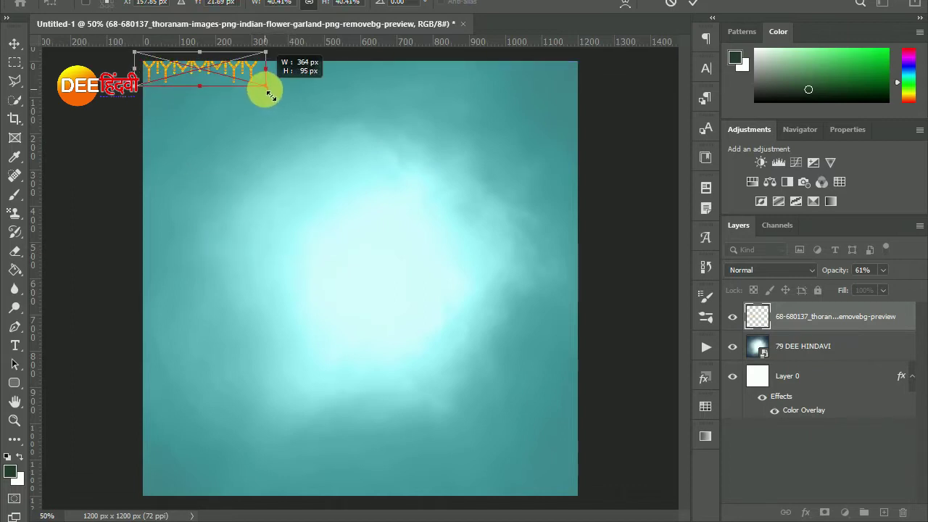
{"action": "left_click", "coordinate": [695, 12]}
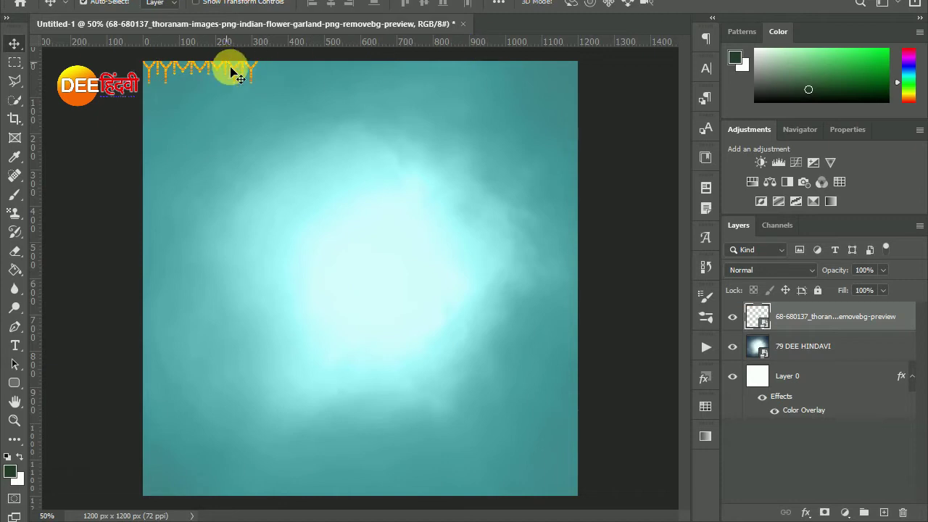
Step: Duplicate the garland into four copies running along the top edge
{"action": "left_click_drag", "start_coordinate": [234, 72], "coordinate": [351, 70]}
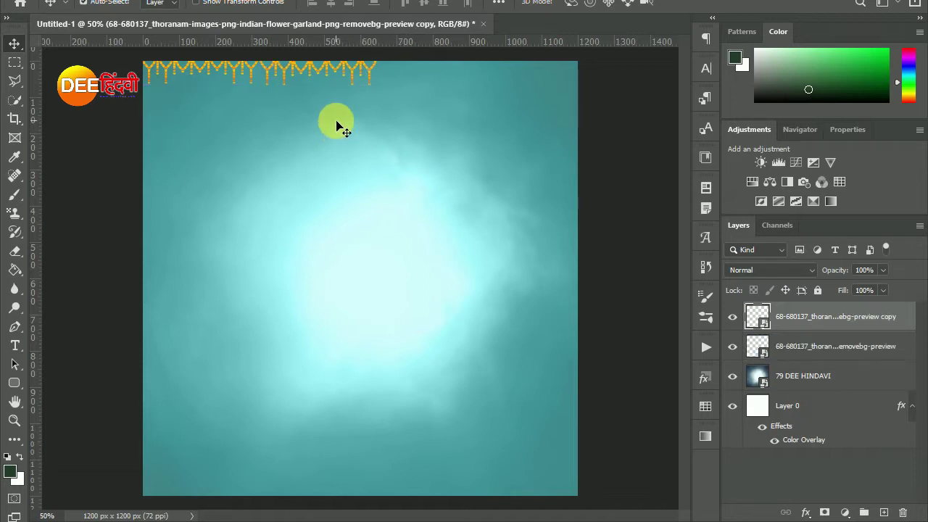
{"action": "left_click", "coordinate": [803, 353], "text": "shift"}
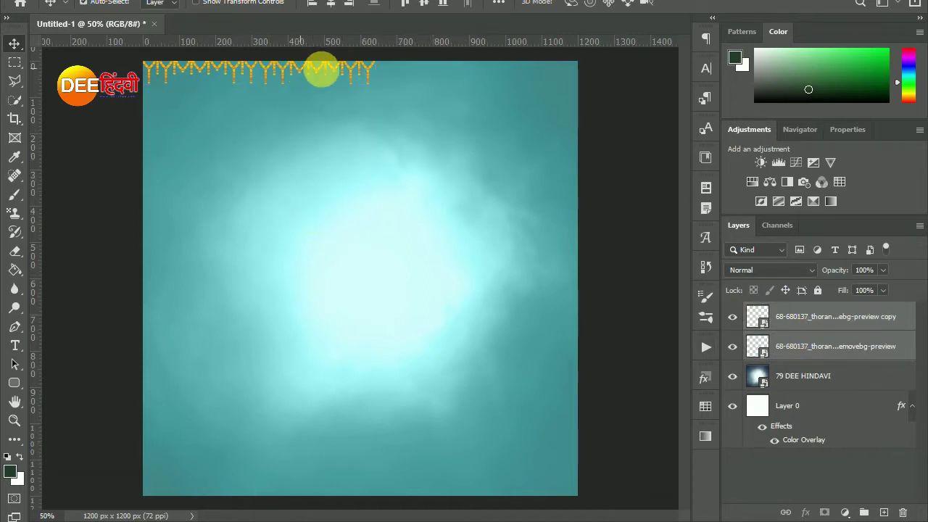
{"action": "left_click_drag", "start_coordinate": [321, 69], "coordinate": [406, 83]}
{"action": "key", "text": "ctrl+z"}
{"action": "left_click", "coordinate": [787, 347], "text": "shift"}
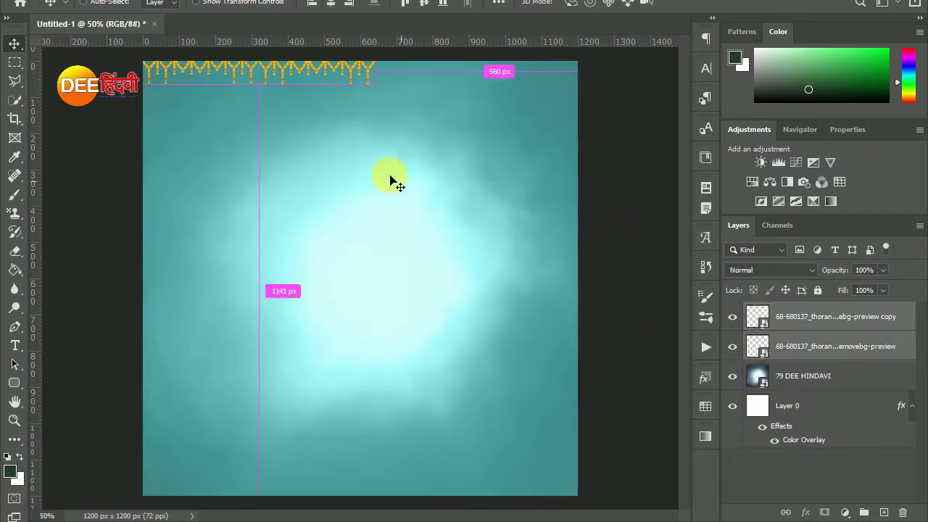
{"action": "left_click_drag", "start_coordinate": [349, 72], "coordinate": [582, 71]}
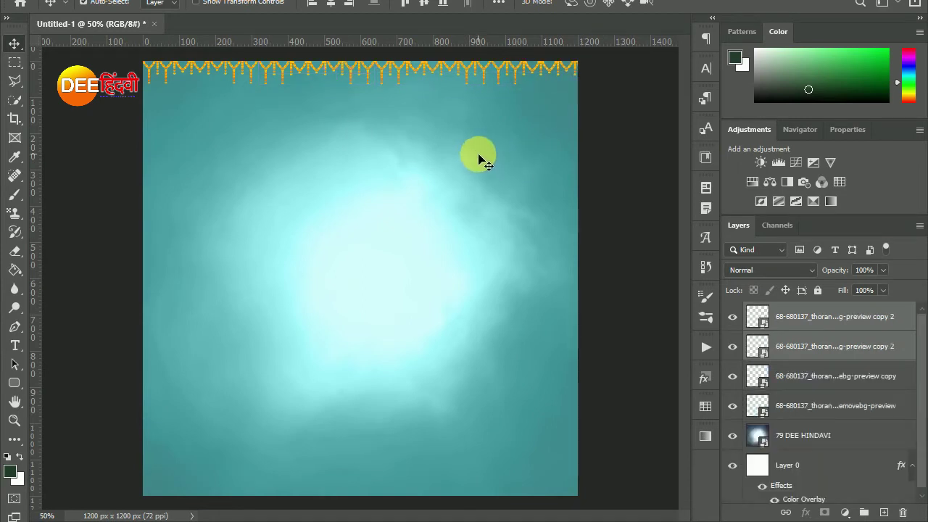
Step: Stretch all four garland layers together to span the full canvas width
{"action": "left_click", "coordinate": [830, 396], "text": "shift"}
{"action": "key", "text": "ctrl+t"}
{"action": "left_click_drag", "start_coordinate": [579, 82], "coordinate": [585, 104]}
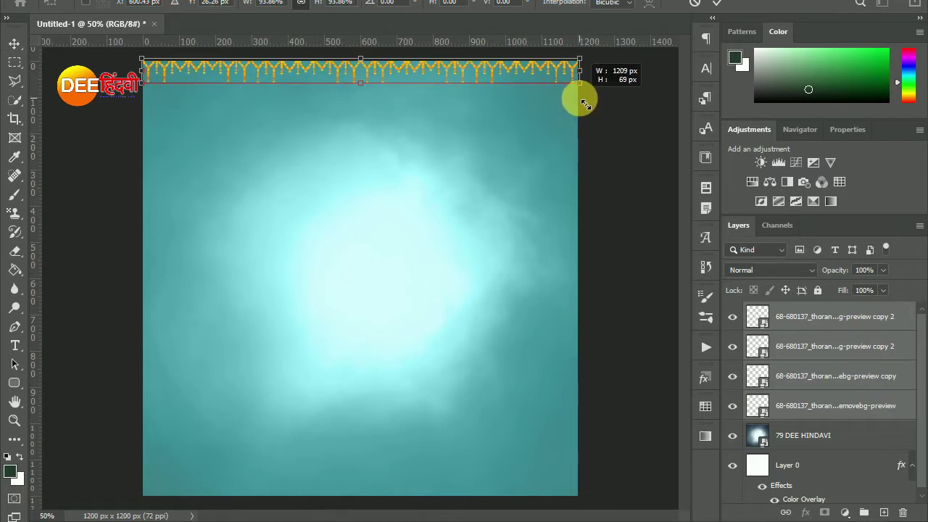
{"action": "left_click", "coordinate": [717, 3]}
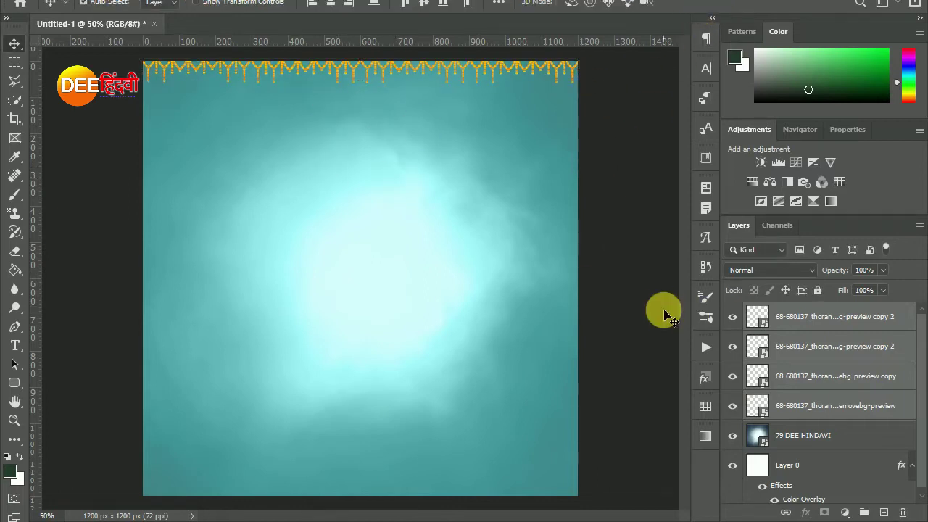
{"action": "right_click", "coordinate": [838, 317]}
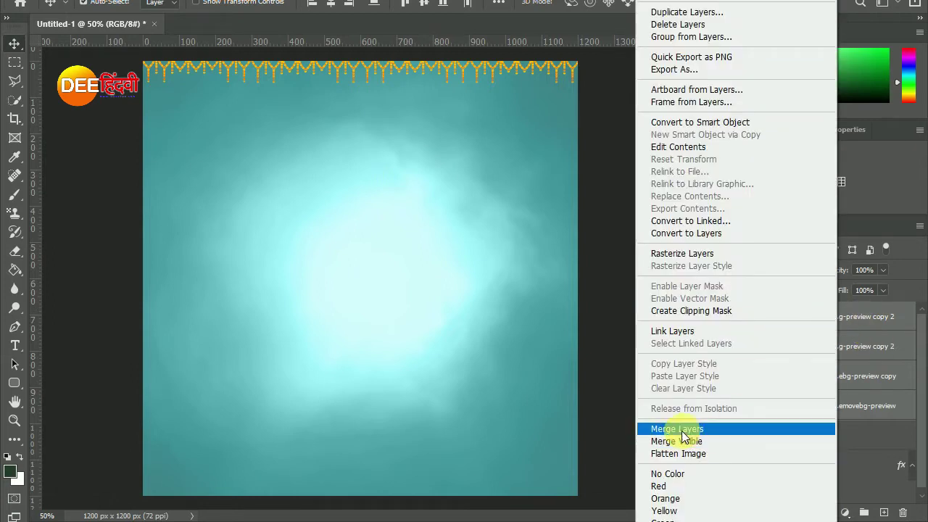
Step: Merge the four garland layers into one layer
{"action": "left_click", "coordinate": [682, 429]}
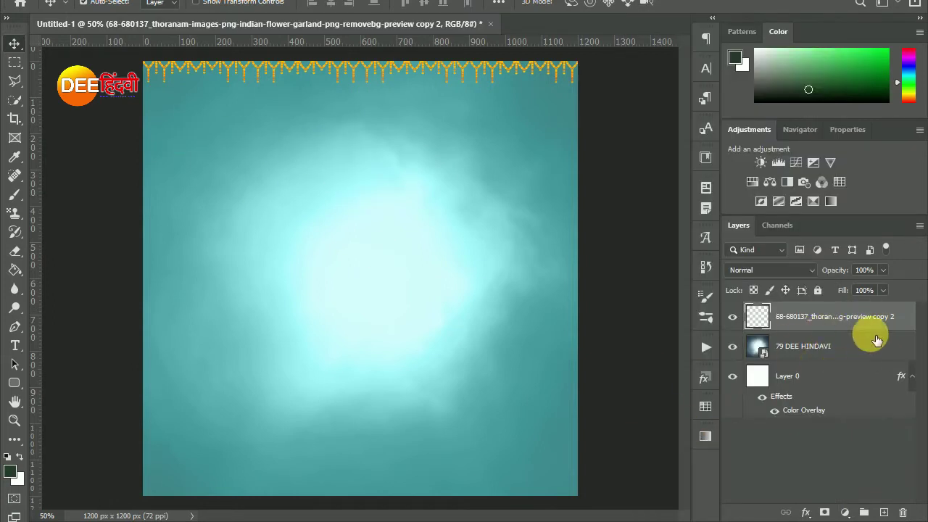
{"action": "right_click", "coordinate": [870, 318]}
{"action": "left_click", "coordinate": [708, 4]}
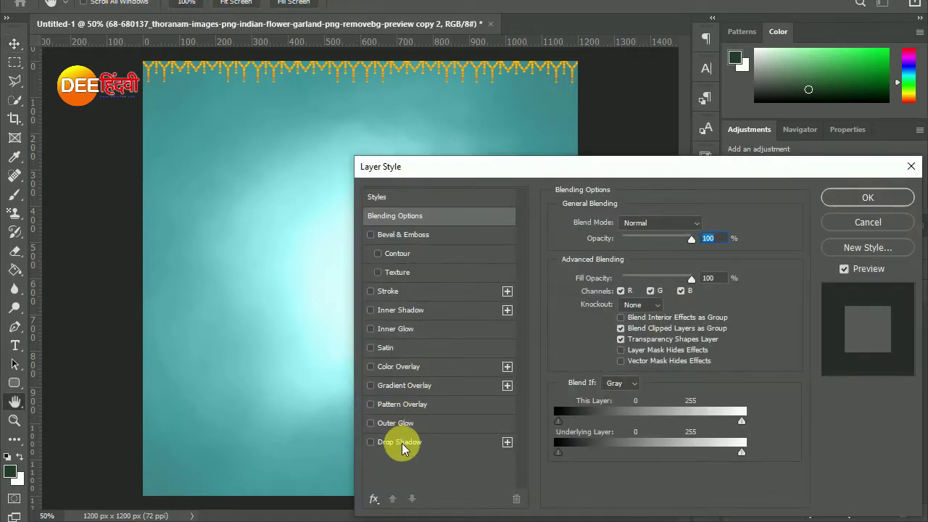
Step: Give the garland a deep teal (045d68) drop shadow, then select the 79 DEE HINDAVI layer
{"action": "left_click", "coordinate": [403, 444]}
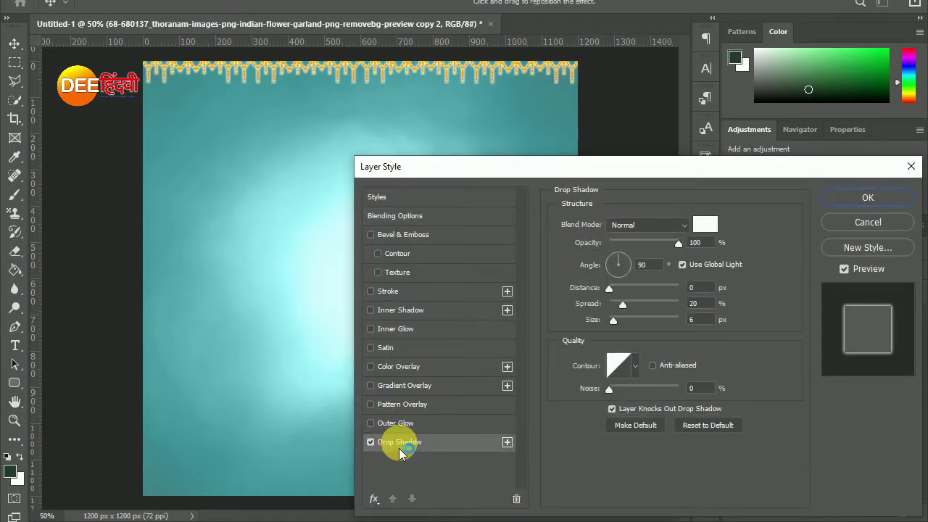
{"action": "left_click", "coordinate": [704, 226]}
{"action": "left_click", "coordinate": [744, 167]}
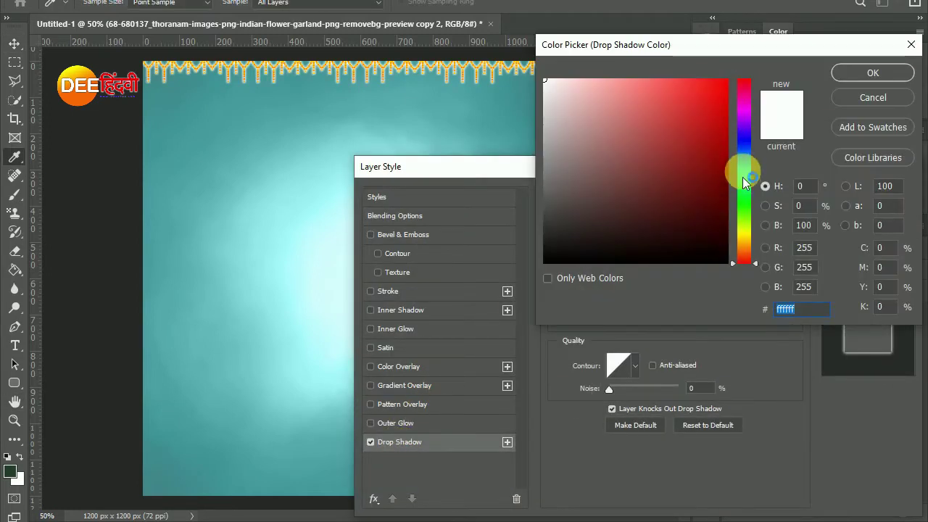
{"action": "left_click", "coordinate": [576, 82]}
{"action": "mouse_move", "coordinate": [631, 94]}
{"action": "left_mouse_down"}
{"action": "mouse_move", "coordinate": [663, 79]}
{"action": "mouse_move", "coordinate": [727, 192]}
{"action": "left_mouse_up"}
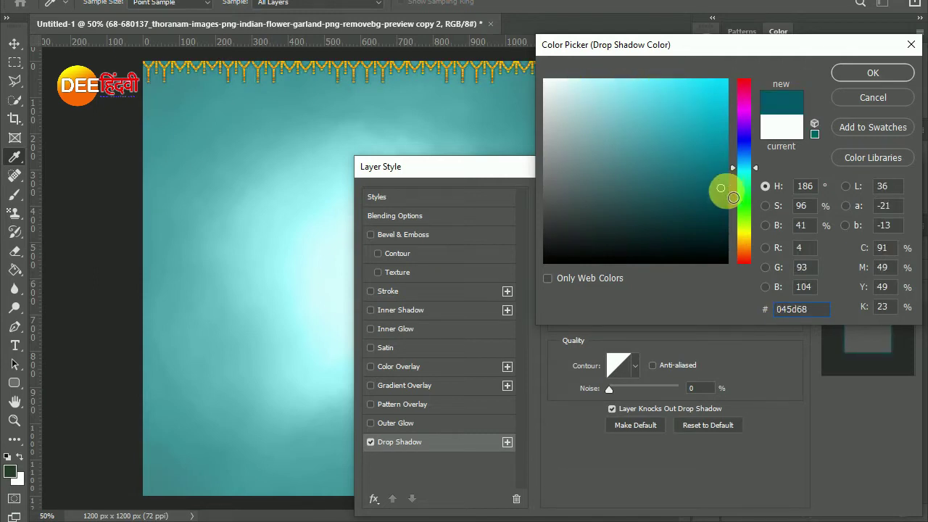
{"action": "left_click", "coordinate": [834, 72]}
{"action": "left_click", "coordinate": [866, 190]}
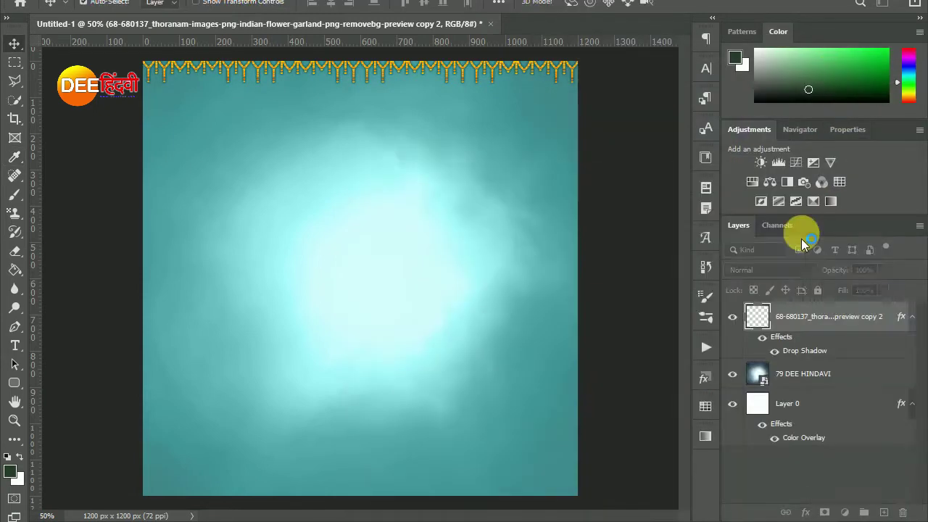
{"action": "left_click", "coordinate": [823, 375]}
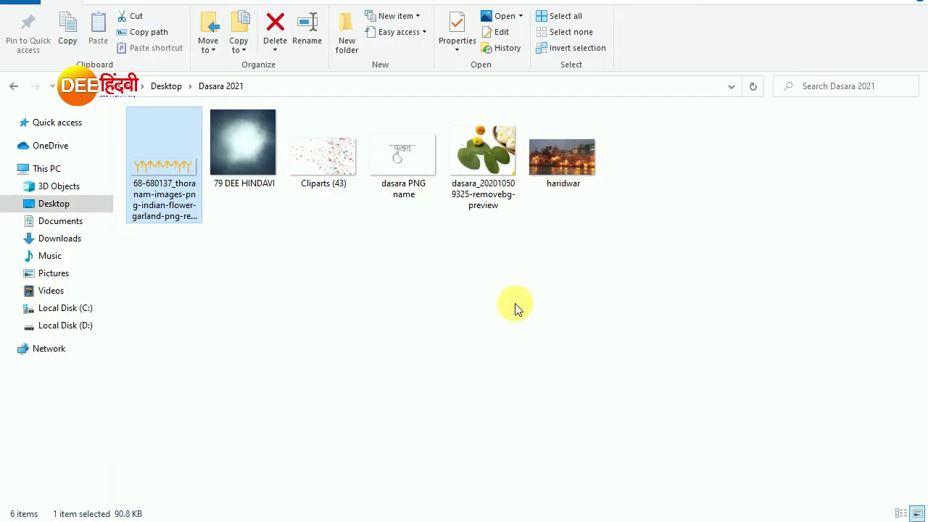
Step: Place the haridwar photo on the canvas, enlarged across its width
{"action": "mouse_move", "coordinate": [562, 156]}
{"action": "left_mouse_down"}
{"action": "mouse_move", "coordinate": [393, 345]}
{"action": "mouse_move", "coordinate": [406, 341]}
{"action": "left_mouse_up"}
{"action": "left_click_drag", "start_coordinate": [548, 182], "coordinate": [594, 108]}
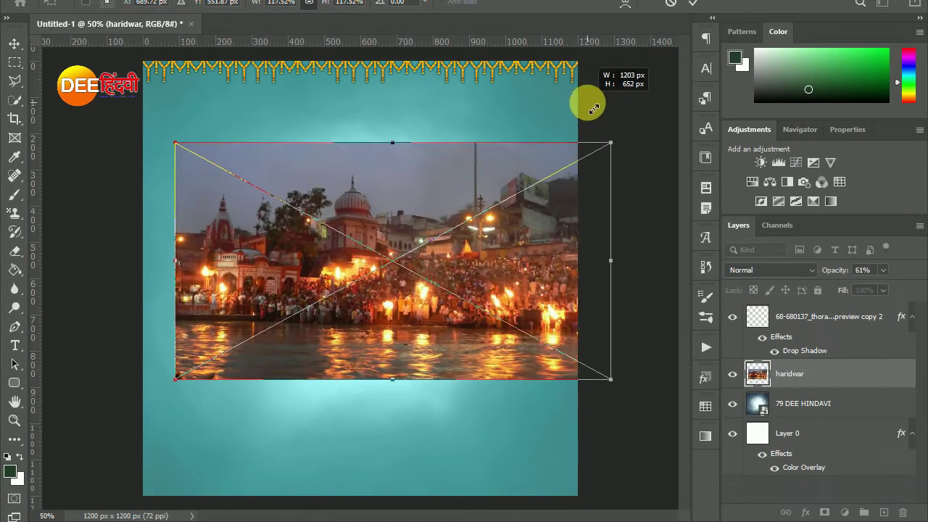
{"action": "left_click_drag", "start_coordinate": [176, 379], "coordinate": [100, 460]}
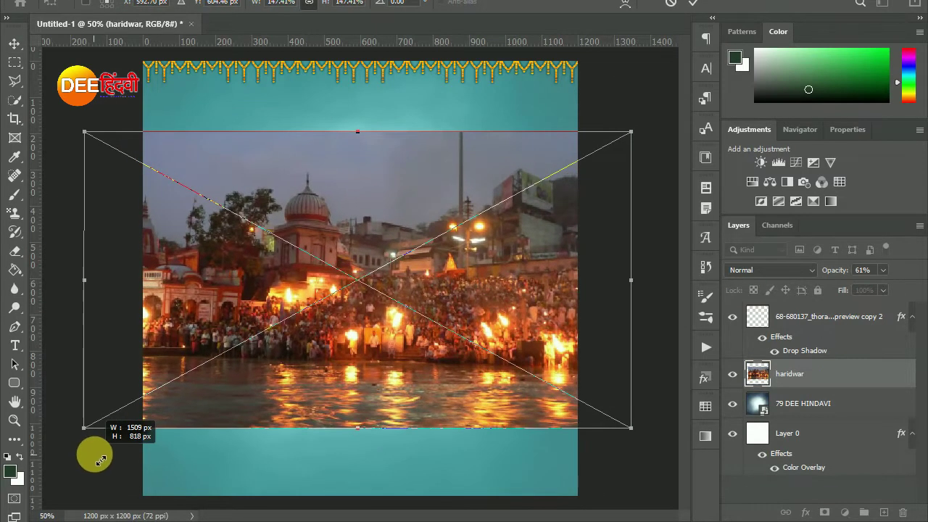
{"action": "double_click", "coordinate": [330, 394]}
Step: Set the haridwar photo to Pin Light blending at 31% opacity
{"action": "left_click", "coordinate": [795, 269]}
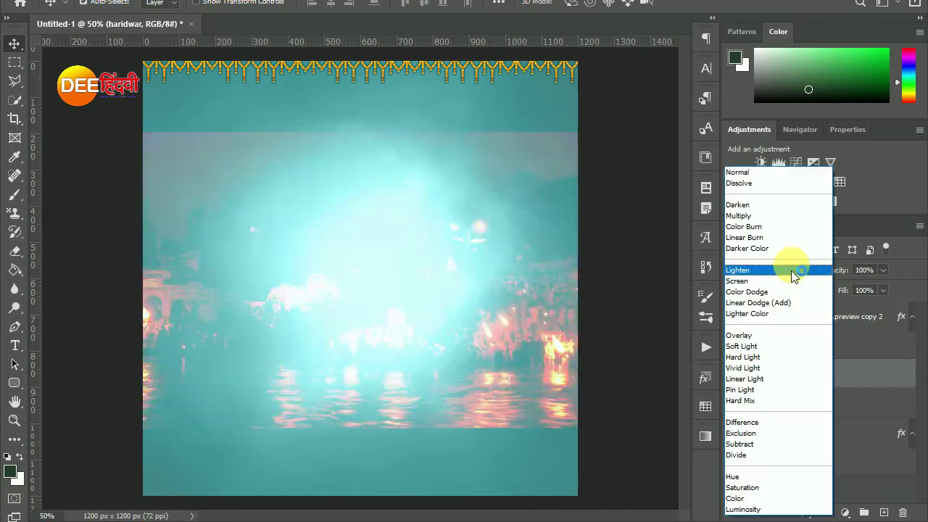
{"action": "key", "text": "Down"}
{"action": "key", "text": "Down"}
{"action": "key", "text": "Down"}
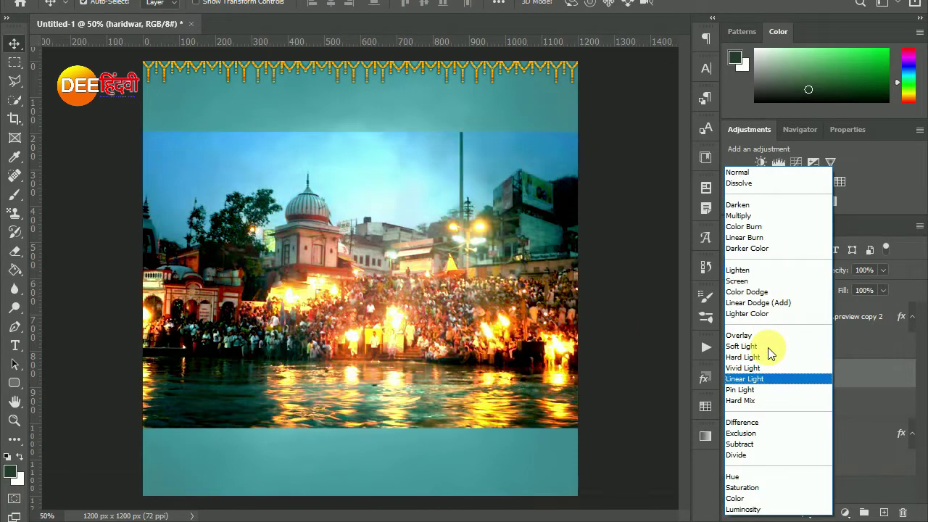
{"action": "key", "text": "Down"}
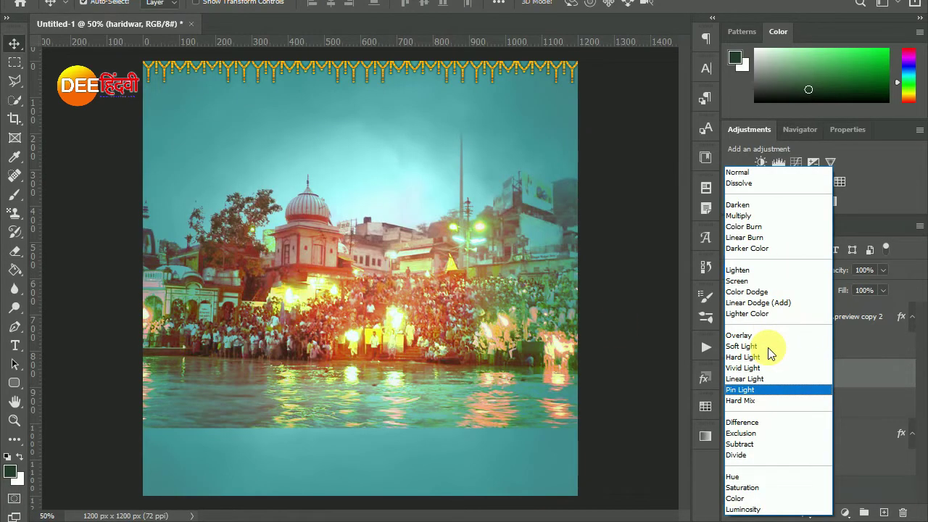
{"action": "key", "text": "Return"}
{"action": "mouse_move", "coordinate": [836, 290]}
{"action": "left_mouse_down"}
{"action": "mouse_move", "coordinate": [818, 300]}
{"action": "mouse_move", "coordinate": [798, 348]}
{"action": "left_mouse_up"}
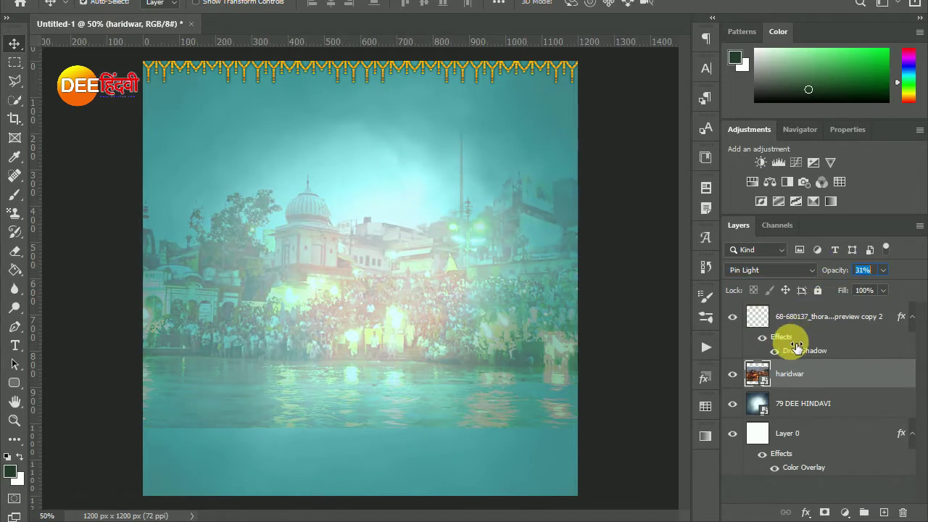
Step: Rasterize the haridwar photo and lighten it with a 464 px Dodge brush
{"action": "left_click_drag", "start_coordinate": [16, 256], "coordinate": [69, 249]}
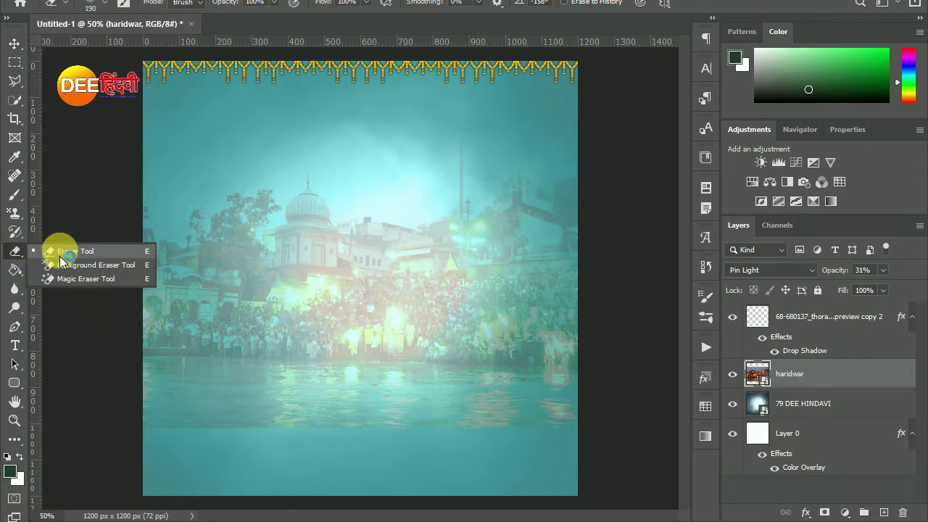
{"action": "left_click", "coordinate": [445, 217]}
{"action": "left_click", "coordinate": [450, 197]}
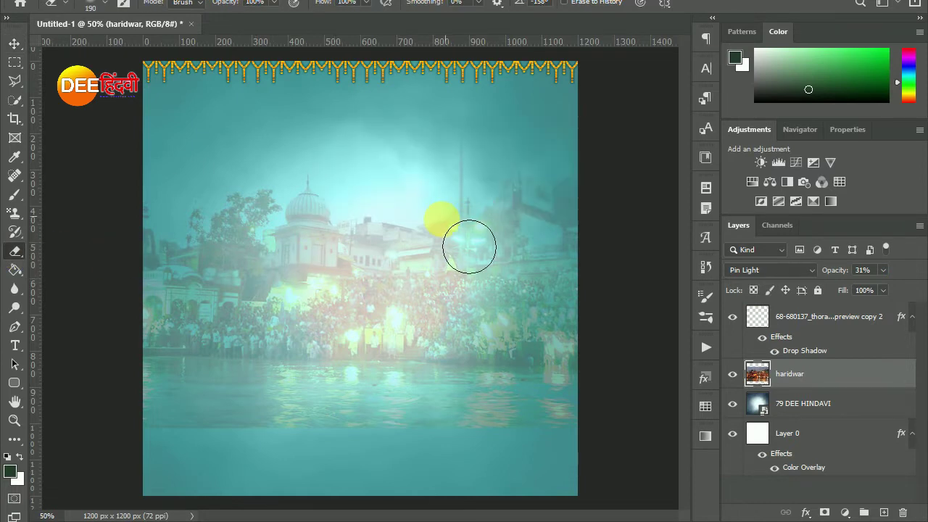
{"action": "right_click", "coordinate": [450, 219]}
{"action": "key", "text": "o"}
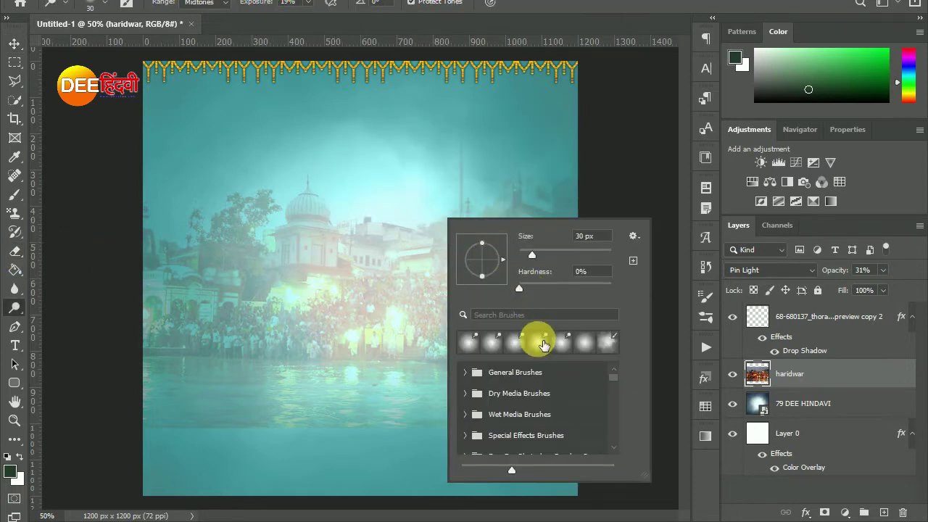
{"action": "left_click_drag", "start_coordinate": [565, 261], "coordinate": [602, 254]}
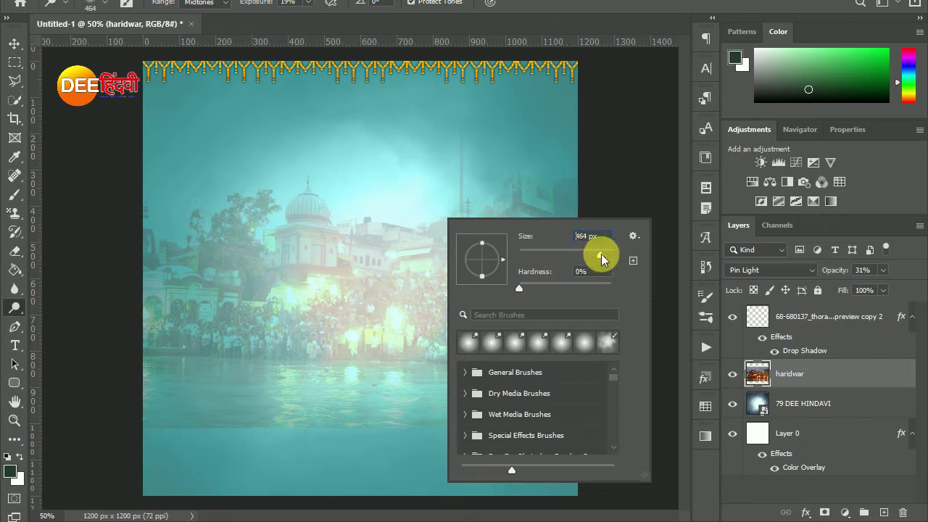
{"action": "key", "text": "Return"}
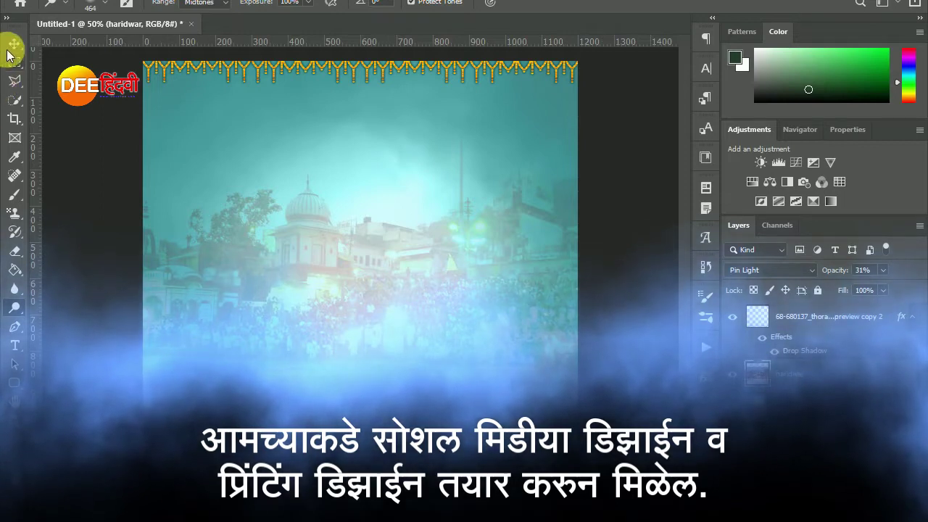
Step: Fade the haridwar photo to 18% and place the Cliparts (43) confetti image
{"action": "key", "text": "ctrl+t"}
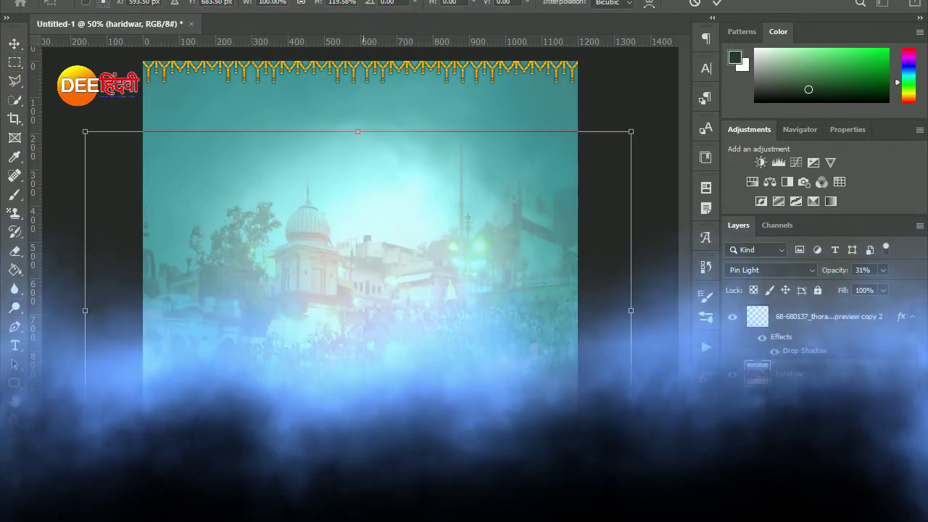
{"action": "left_click", "coordinate": [717, 8]}
{"action": "left_click_drag", "start_coordinate": [835, 270], "coordinate": [840, 290]}
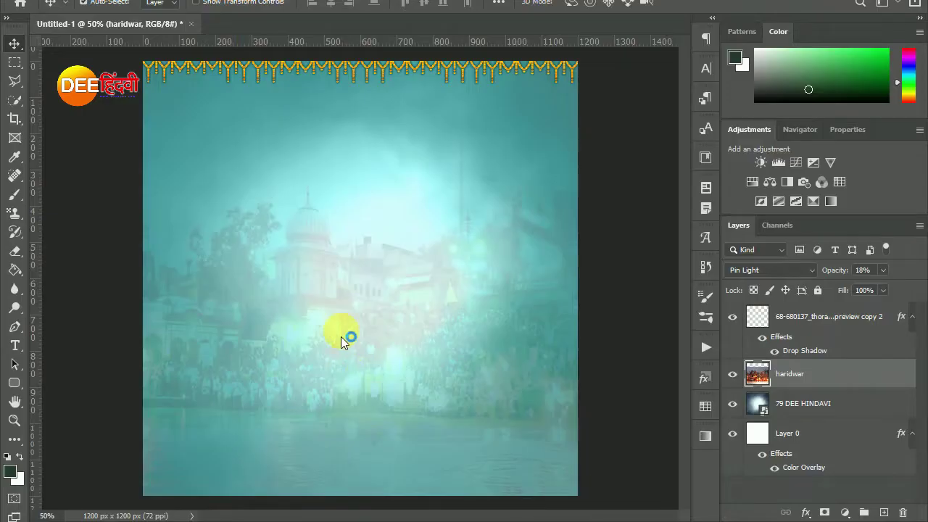
{"action": "left_click_drag", "start_coordinate": [552, 519], "coordinate": [341, 335]}
{"action": "mouse_move", "coordinate": [361, 155]}
{"action": "left_mouse_down"}
{"action": "mouse_move", "coordinate": [374, 100]}
{"action": "mouse_move", "coordinate": [369, 62]}
{"action": "left_mouse_up"}
Step: Stretch the Cliparts (43) confetti to fill the 1200×1200 canvas and blend it in Soft Light
{"action": "left_click_drag", "start_coordinate": [360, 400], "coordinate": [377, 502]}
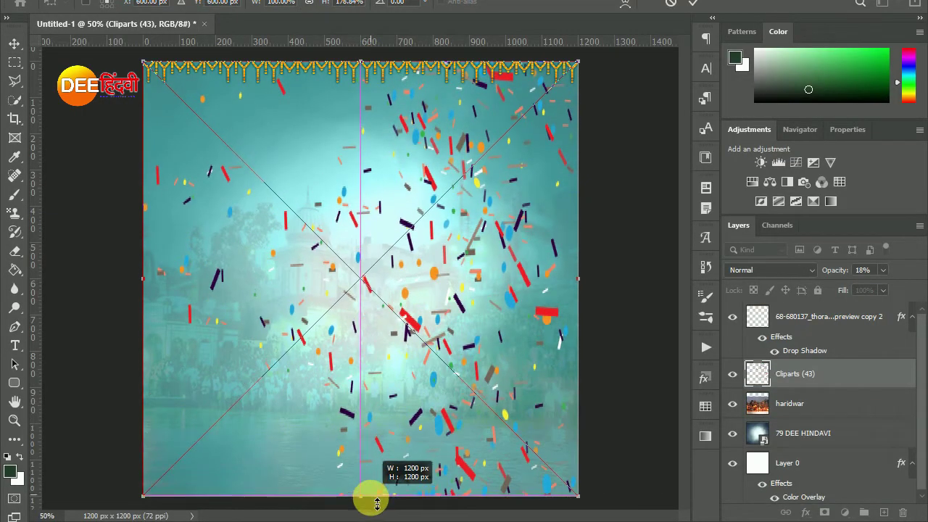
{"action": "left_click", "coordinate": [695, 13]}
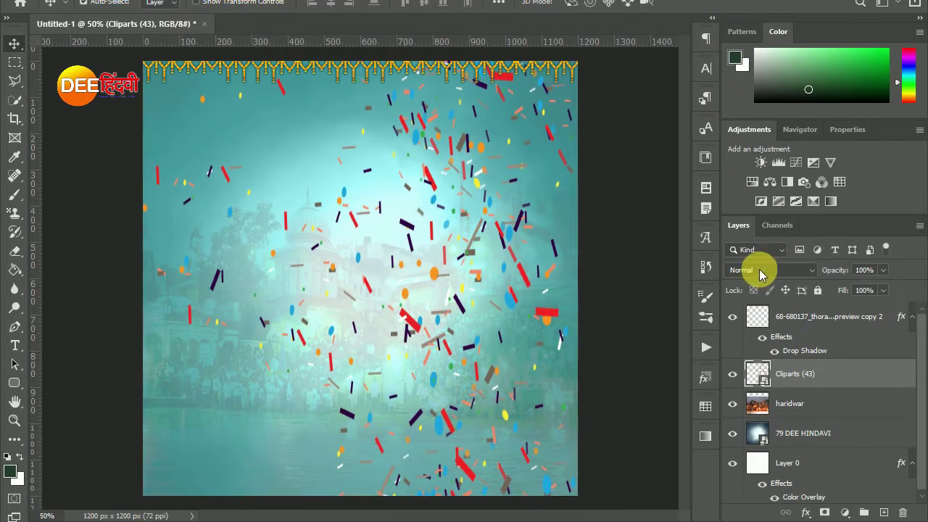
{"action": "left_click", "coordinate": [762, 270]}
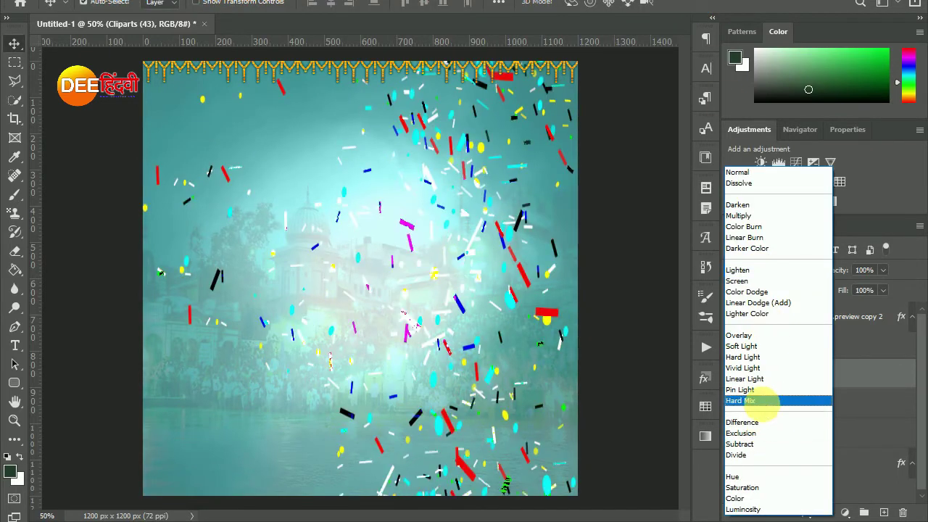
{"action": "key", "text": "Down"}
{"action": "key", "text": "Down"}
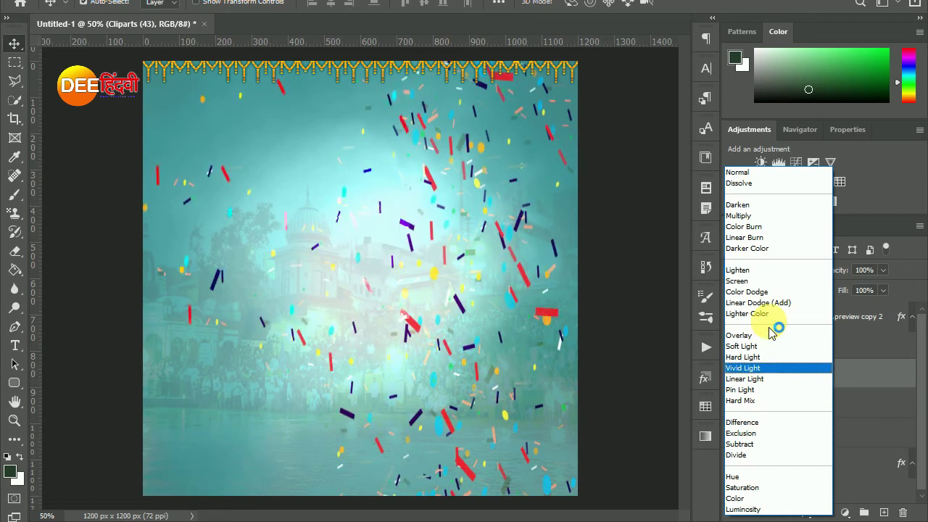
{"action": "key", "text": "Down"}
{"action": "key", "text": "Down"}
{"action": "key", "text": "Down"}
{"action": "key", "text": "Down"}
{"action": "key", "text": "Down"}
{"action": "key", "text": "Down"}
{"action": "key", "text": "Down"}
{"action": "key", "text": "Down"}
{"action": "key", "text": "Down"}
{"action": "key", "text": "Down"}
{"action": "key", "text": "Up"}
{"action": "key", "text": "Up"}
{"action": "key", "text": "Up"}
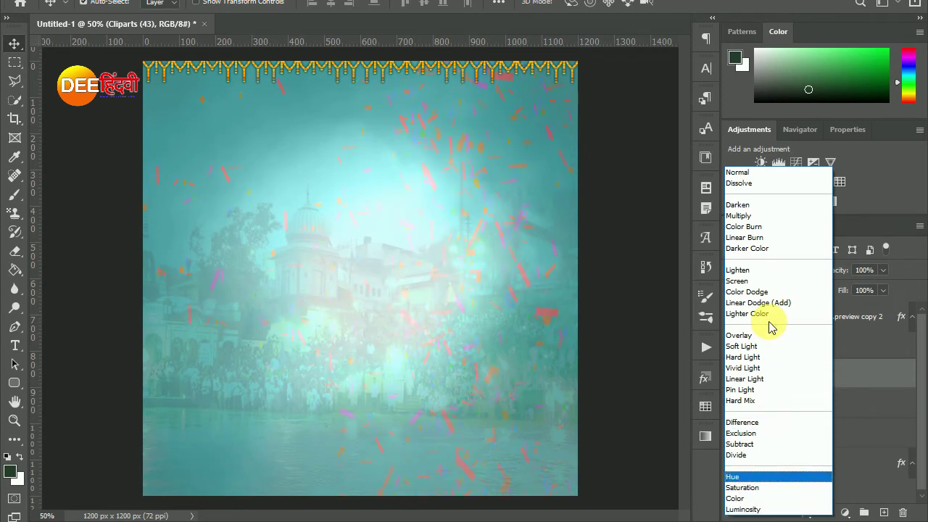
{"action": "key", "text": "Up"}
{"action": "key", "text": "Up"}
{"action": "key", "text": "Up"}
{"action": "key", "text": "Up"}
{"action": "key", "text": "Up"}
{"action": "key", "text": "Up"}
{"action": "key", "text": "Up"}
{"action": "key", "text": "Up"}
{"action": "key", "text": "Up"}
{"action": "key", "text": "Up"}
{"action": "key", "text": "Return"}
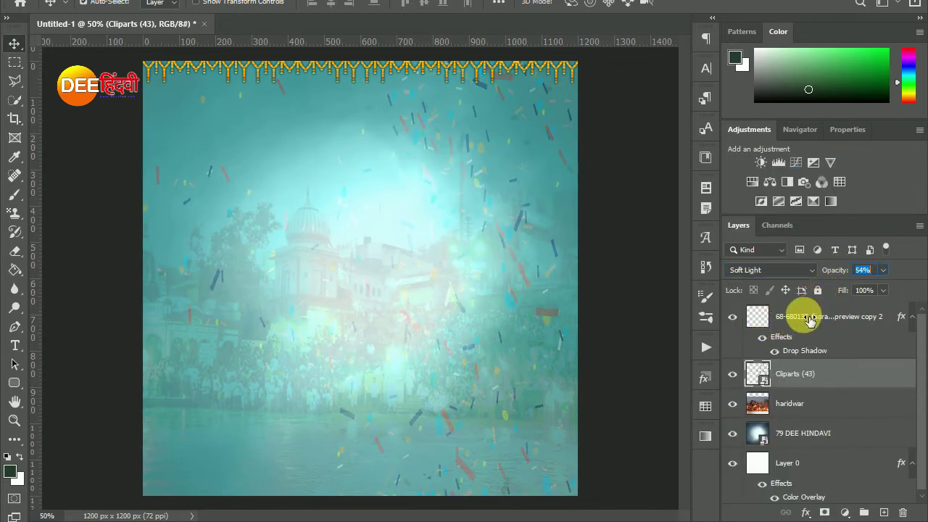
{"action": "right_click", "coordinate": [859, 378]}
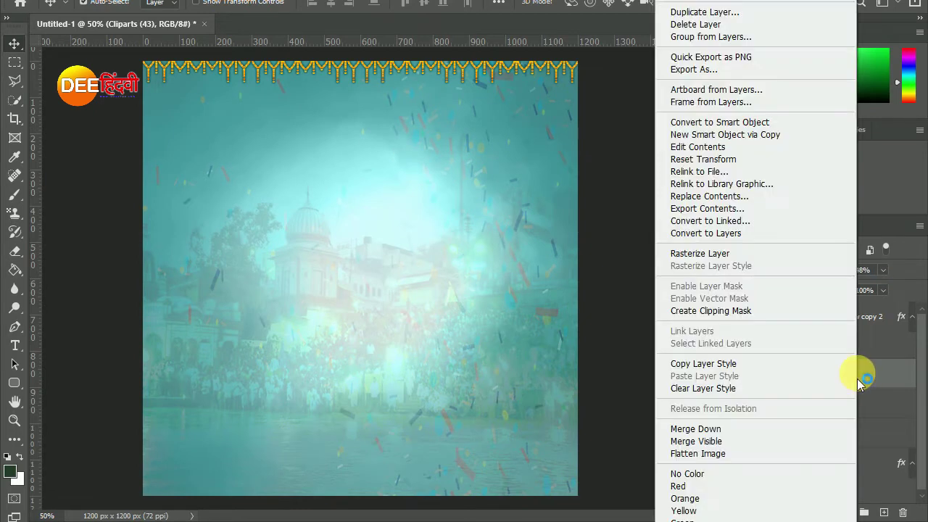
Step: Duplicate the confetti, mirror the copy across the canvas, and drag in the dasara leaves image
{"action": "left_click", "coordinate": [703, 13]}
{"action": "left_click", "coordinate": [577, 120]}
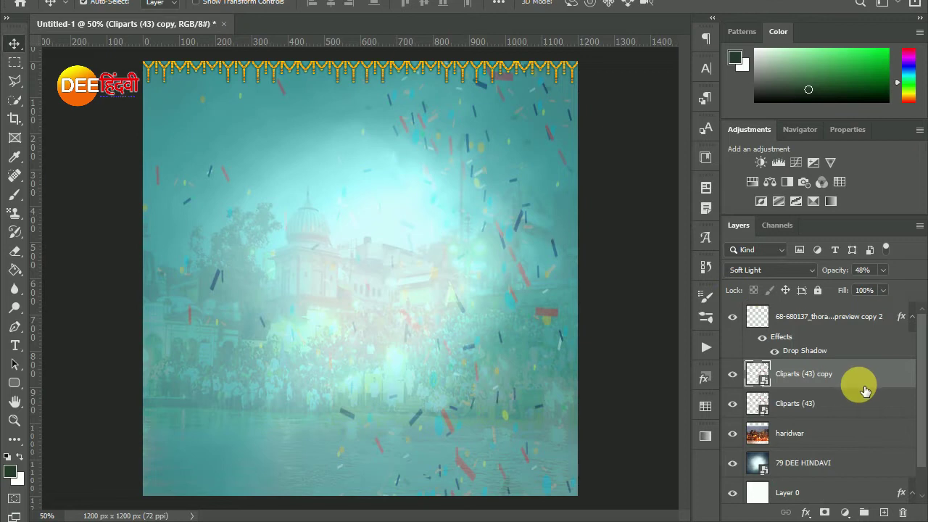
{"action": "key", "text": "ctrl+t"}
{"action": "mouse_move", "coordinate": [157, 280]}
{"action": "left_mouse_down"}
{"action": "mouse_move", "coordinate": [448, 329]}
{"action": "mouse_move", "coordinate": [483, 327]}
{"action": "mouse_move", "coordinate": [576, 277]}
{"action": "mouse_move", "coordinate": [150, 290]}
{"action": "mouse_move", "coordinate": [183, 290]}
{"action": "left_mouse_up"}
{"action": "left_click_drag", "start_coordinate": [479, 280], "coordinate": [585, 287]}
{"action": "left_click_drag", "start_coordinate": [175, 285], "coordinate": [145, 284]}
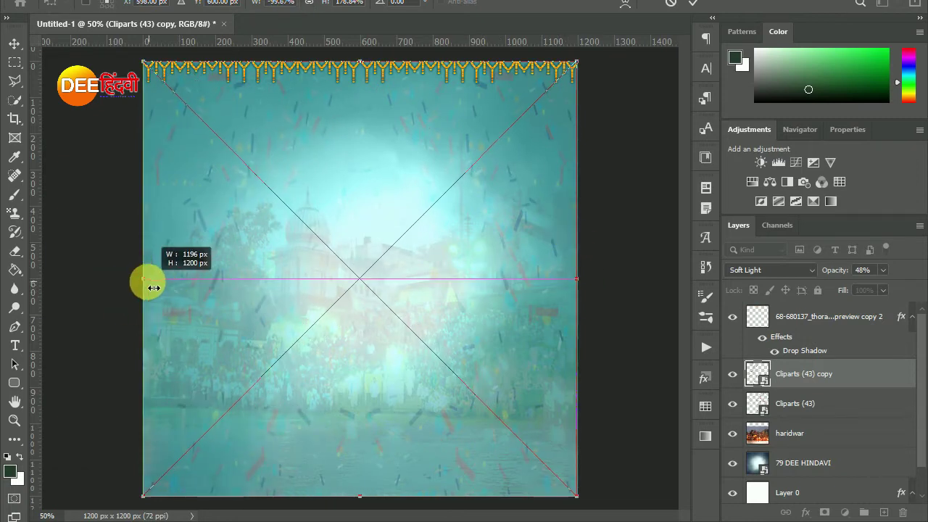
{"action": "left_click", "coordinate": [693, 3]}
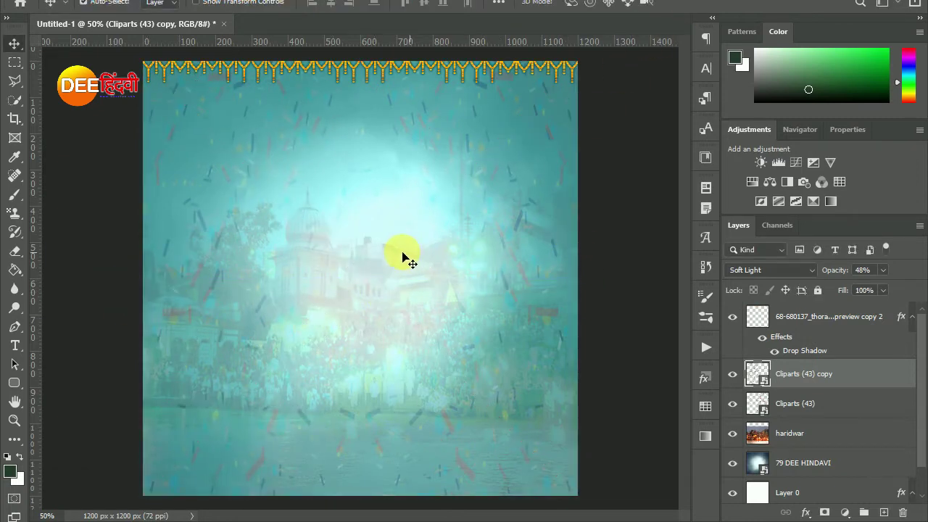
{"action": "left_click", "coordinate": [383, 462]}
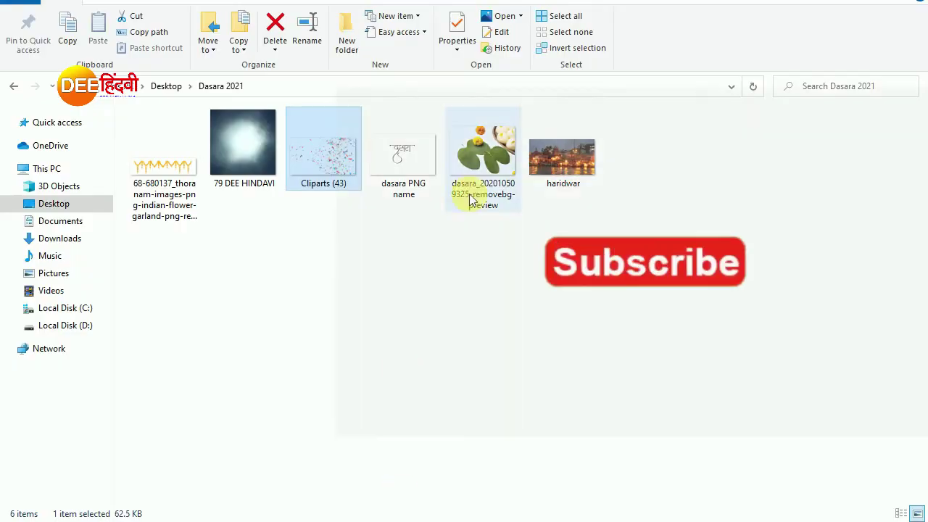
{"action": "left_click_drag", "start_coordinate": [478, 153], "coordinate": [422, 294]}
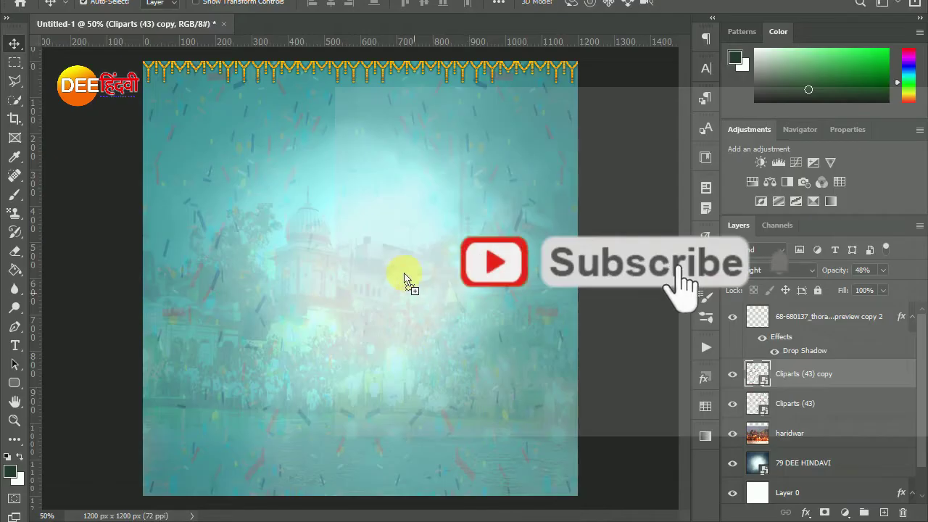
Step: Shrink the dasara leaves image and position it near the poster centre
{"action": "mouse_move", "coordinate": [423, 294]}
{"action": "left_mouse_down"}
{"action": "mouse_move", "coordinate": [398, 124]}
{"action": "mouse_move", "coordinate": [392, 251]}
{"action": "mouse_move", "coordinate": [400, 237]}
{"action": "left_mouse_up"}
{"action": "left_click_drag", "start_coordinate": [221, 344], "coordinate": [285, 338]}
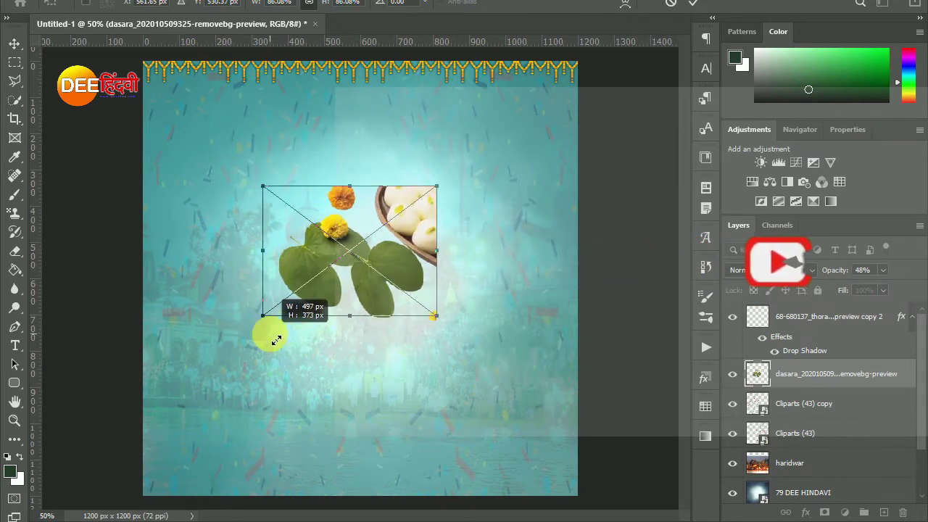
{"action": "left_click_drag", "start_coordinate": [367, 266], "coordinate": [406, 239]}
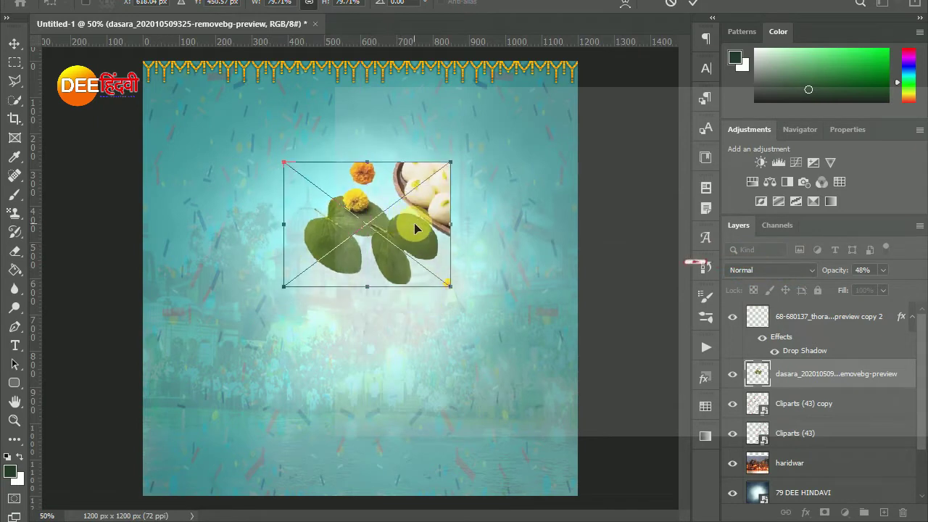
{"action": "key", "text": "Return"}
Step: Rasterize the leaves image and erase the background around the plate and leaves
{"action": "left_click", "coordinate": [14, 250]}
{"action": "left_click", "coordinate": [473, 181]}
{"action": "left_click", "coordinate": [444, 198]}
{"action": "left_click_drag", "start_coordinate": [476, 217], "coordinate": [500, 216]}
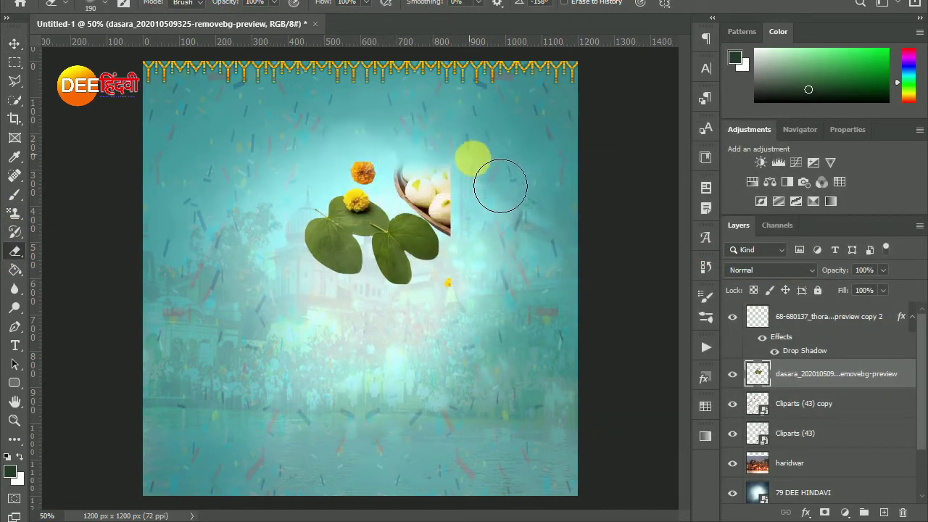
{"action": "left_click_drag", "start_coordinate": [501, 216], "coordinate": [517, 259]}
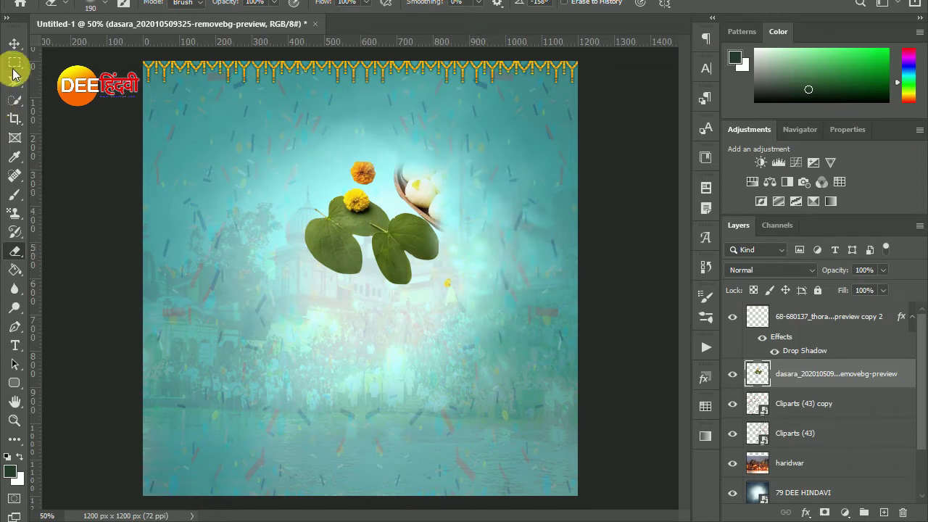
{"action": "mouse_move", "coordinate": [435, 400]}
{"action": "left_mouse_down"}
{"action": "mouse_move", "coordinate": [383, 400]}
{"action": "mouse_move", "coordinate": [309, 336]}
{"action": "mouse_move", "coordinate": [303, 302]}
{"action": "mouse_move", "coordinate": [589, 361]}
{"action": "mouse_move", "coordinate": [435, 420]}
{"action": "left_mouse_up"}
Step: Erase a leftover patch of the cut-out, then select both confetti layers
{"action": "left_click", "coordinate": [14, 43]}
{"action": "left_click", "coordinate": [359, 174]}
{"action": "left_click", "coordinate": [14, 251]}
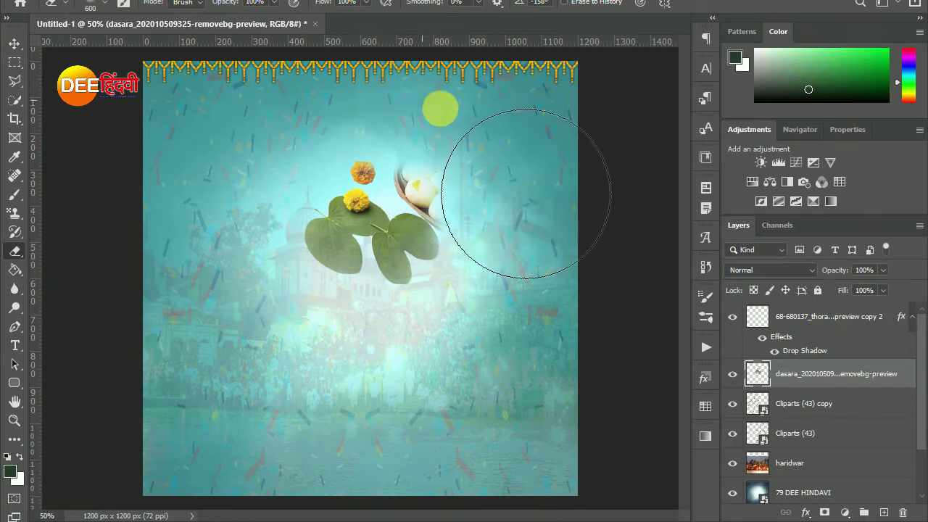
{"action": "left_click", "coordinate": [373, 156]}
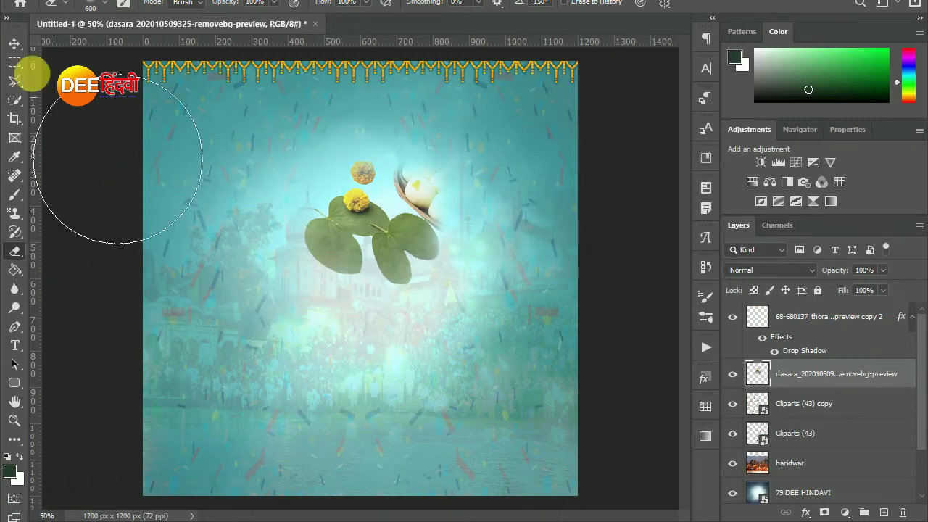
{"action": "left_click", "coordinate": [14, 44]}
{"action": "left_click", "coordinate": [816, 412]}
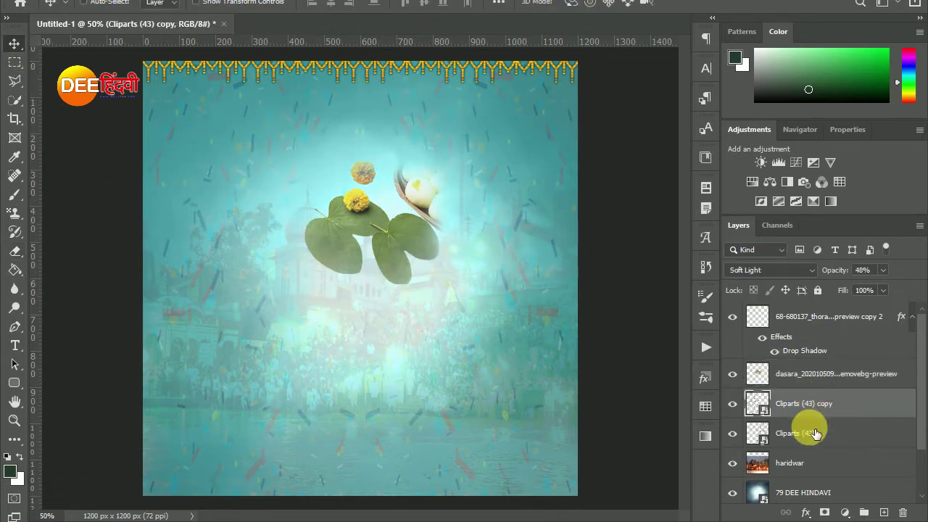
Step: Blend both Cliparts (43) confetti layers in Soft Light at 20% opacity
{"action": "left_click", "coordinate": [801, 433], "text": "shift"}
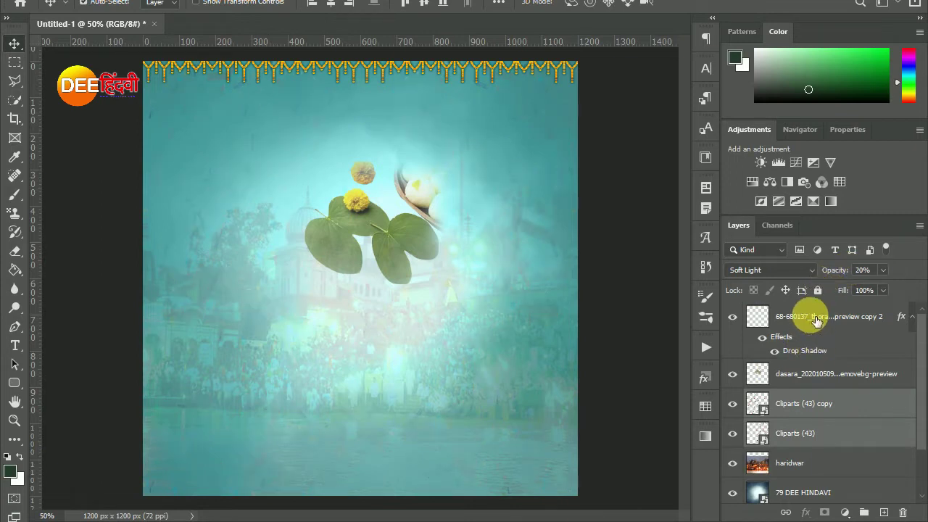
{"action": "left_click", "coordinate": [804, 316]}
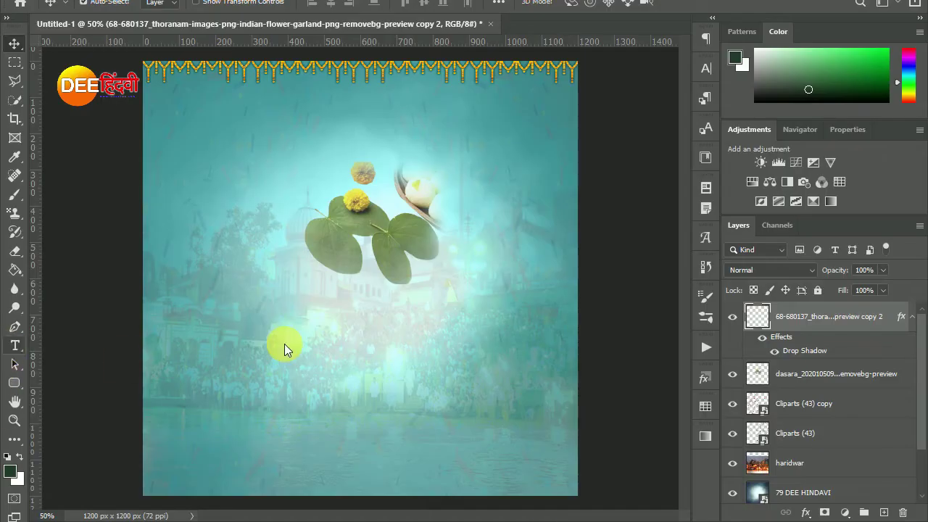
Step: Start a horizontal text box below the leaves with 72 pt size
{"action": "right_click", "coordinate": [15, 345]}
{"action": "left_click", "coordinate": [65, 344]}
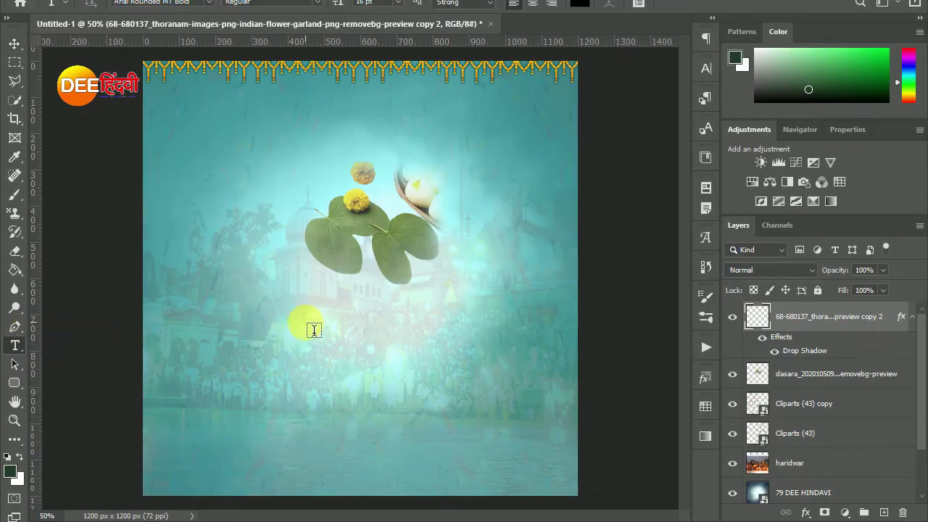
{"action": "left_click", "coordinate": [306, 317]}
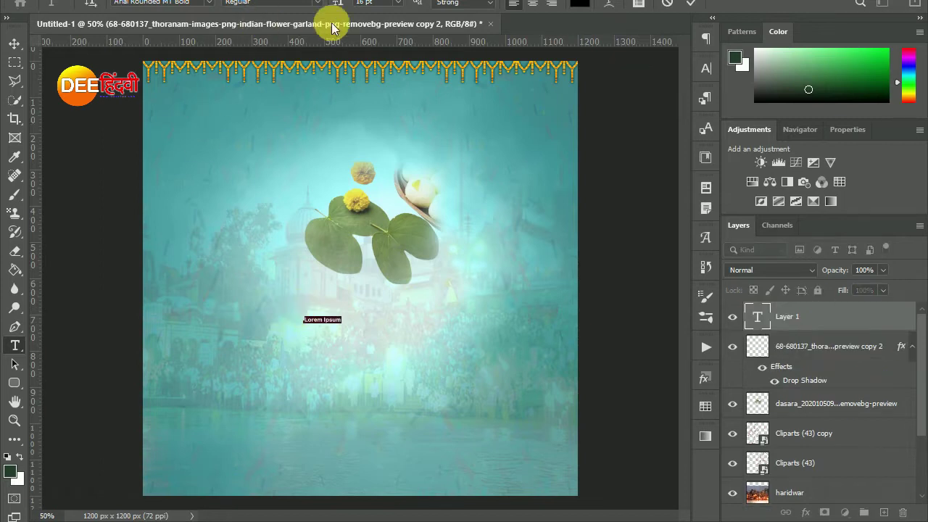
{"action": "left_click", "coordinate": [397, 3]}
{"action": "left_click", "coordinate": [376, 187]}
Step: Set the font to SHREE-DEV7-0715 and paste the Marathi greeting text
{"action": "left_click", "coordinate": [139, 5]}
{"action": "left_click", "coordinate": [212, 7]}
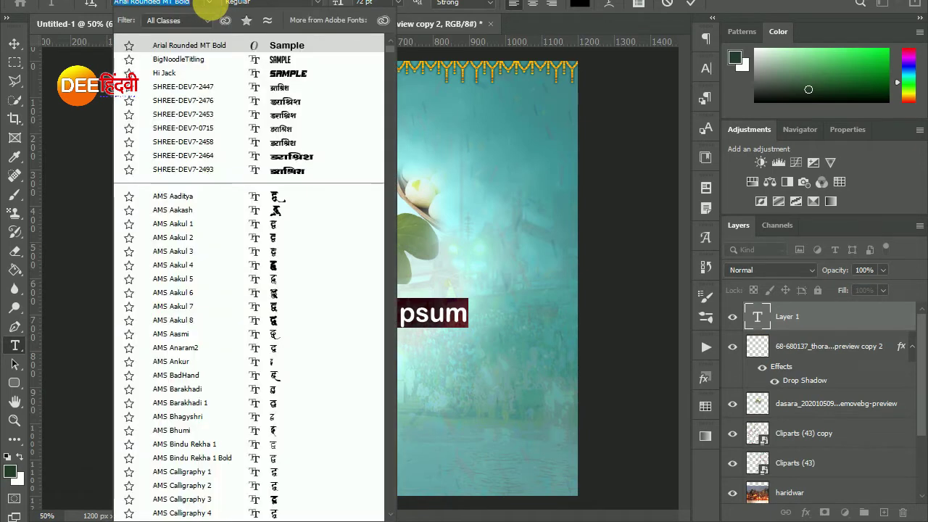
{"action": "type", "text": "u0715"}
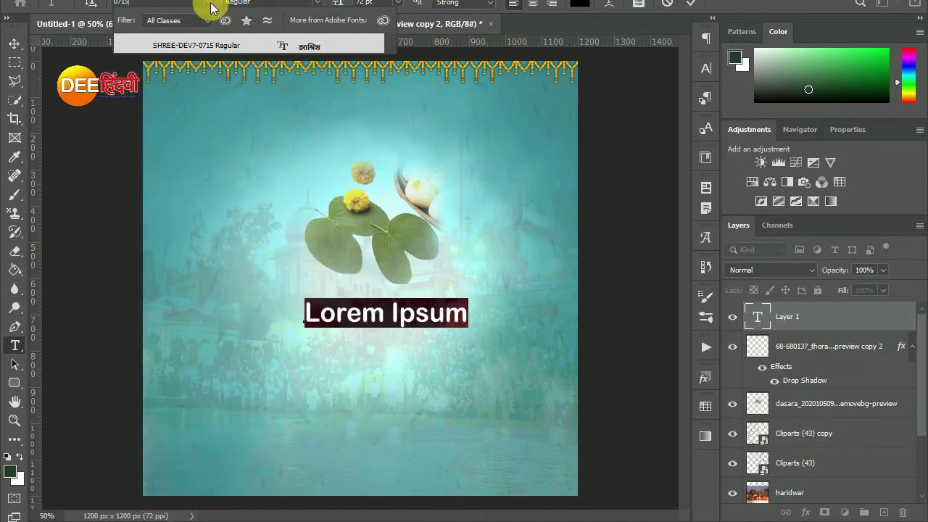
{"action": "left_click", "coordinate": [221, 44]}
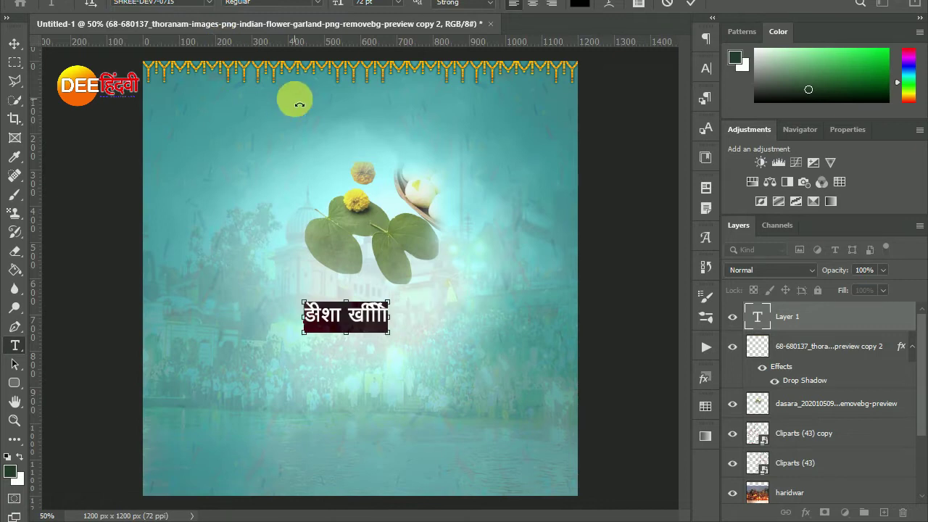
{"action": "key", "text": "ctrl+v"}
{"action": "key", "text": "ctrl+a"}
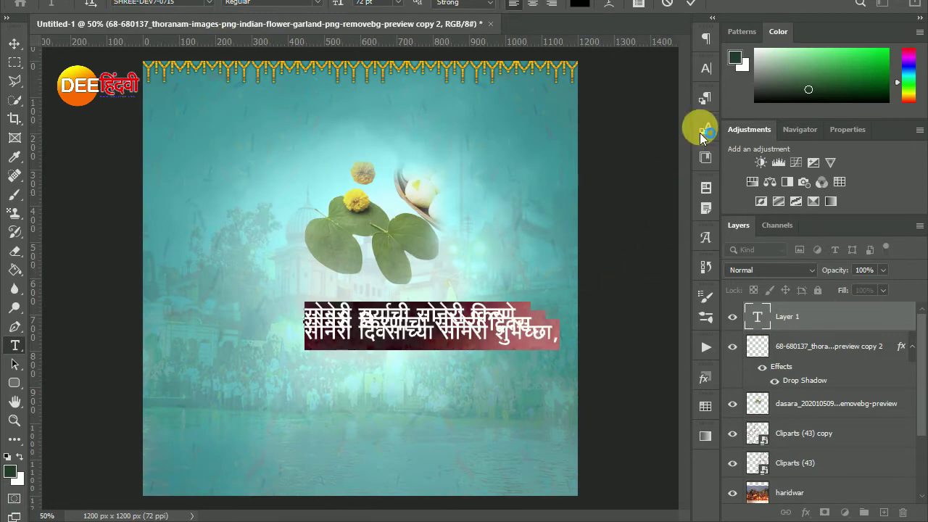
{"action": "left_click", "coordinate": [705, 131]}
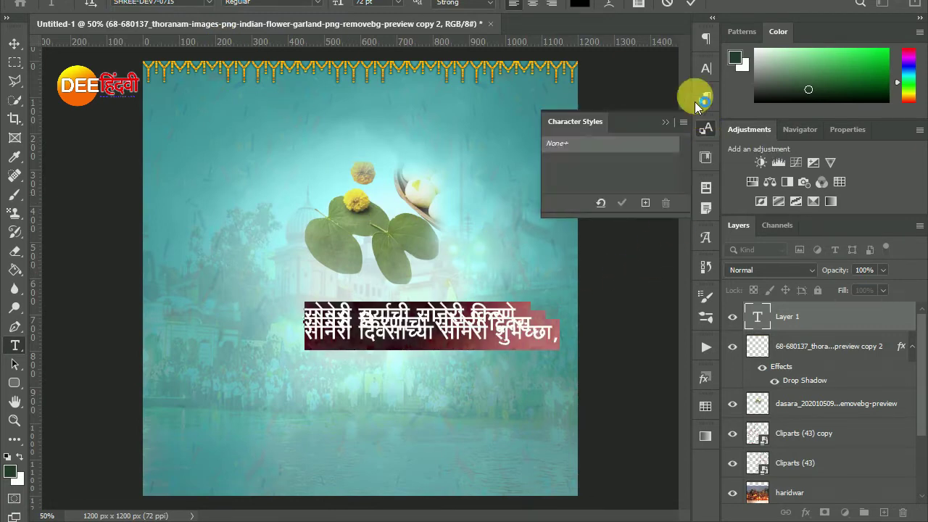
Step: Set the greeting to 39 pt with 41 pt leading and centre-align its lines
{"action": "left_click", "coordinate": [706, 68]}
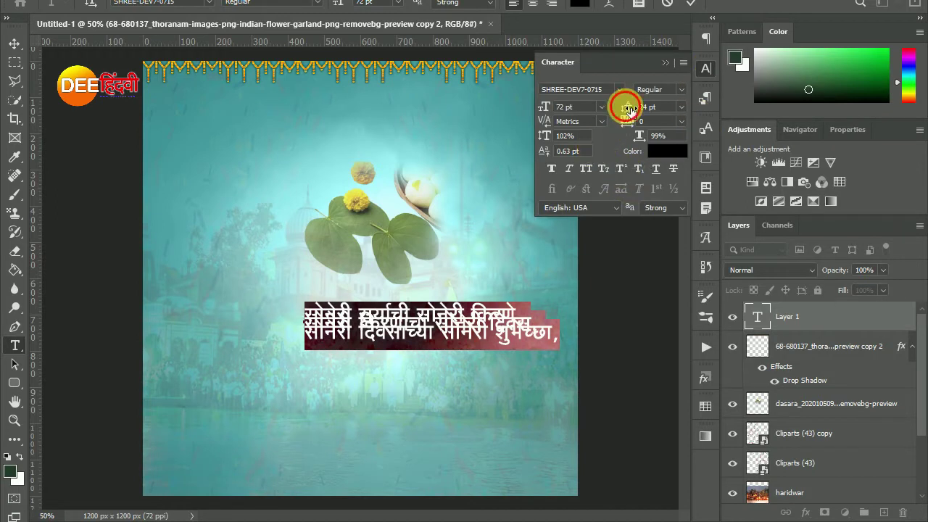
{"action": "left_click_drag", "start_coordinate": [631, 108], "coordinate": [658, 109]}
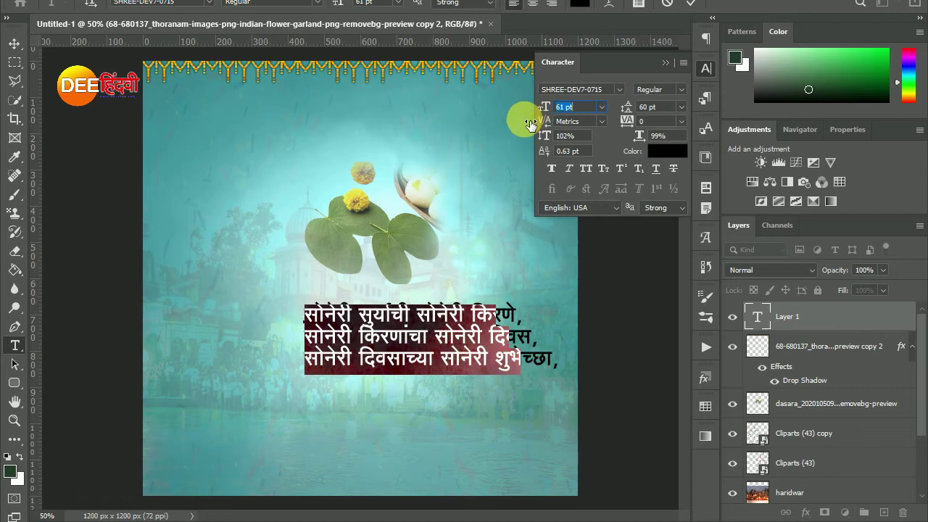
{"action": "left_click_drag", "start_coordinate": [545, 112], "coordinate": [528, 123]}
{"action": "left_click_drag", "start_coordinate": [636, 108], "coordinate": [624, 115]}
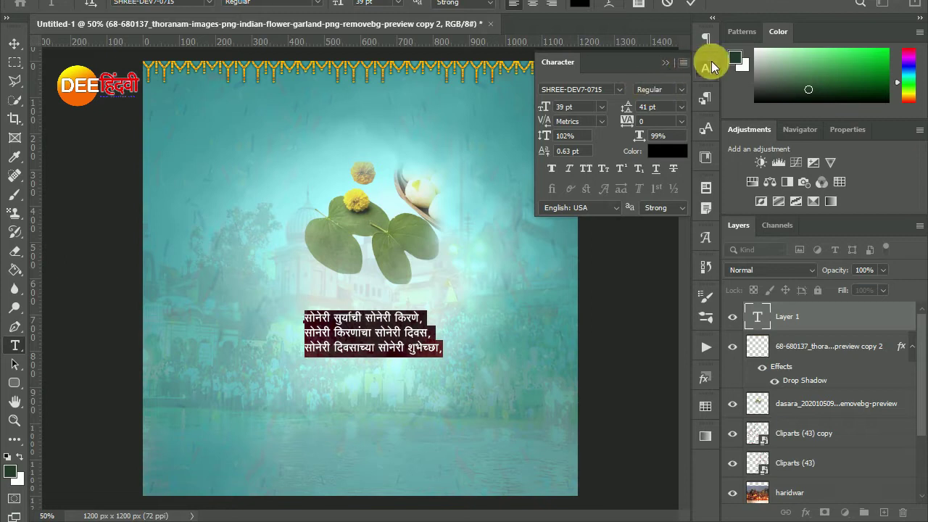
{"action": "left_click", "coordinate": [536, 4]}
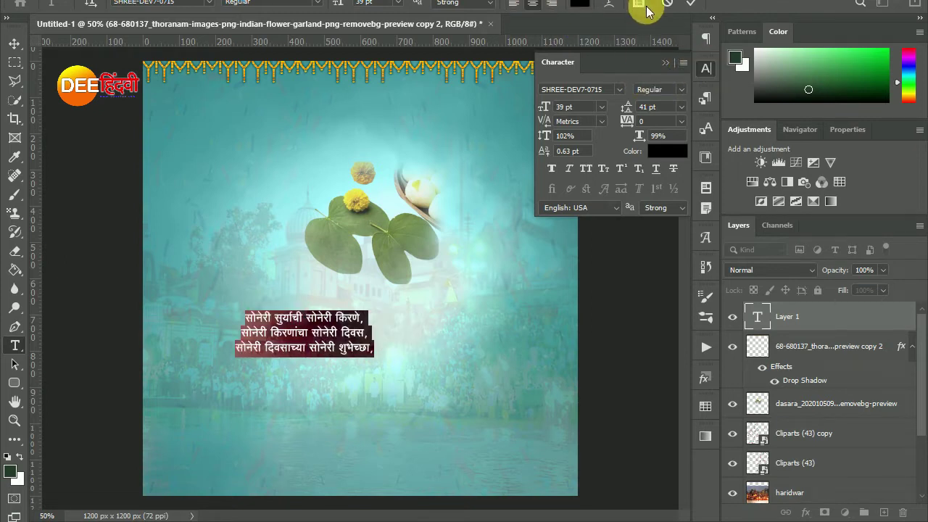
{"action": "left_click", "coordinate": [666, 63]}
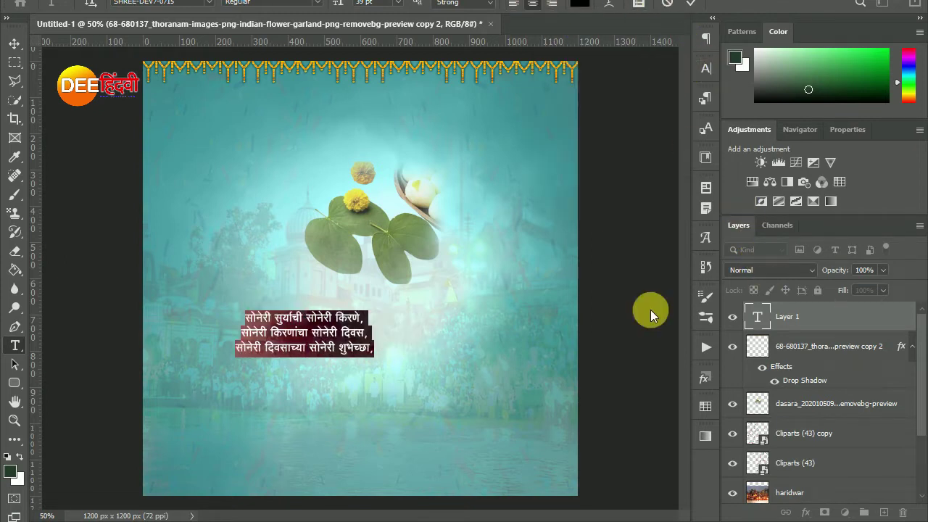
{"action": "left_click", "coordinate": [884, 323]}
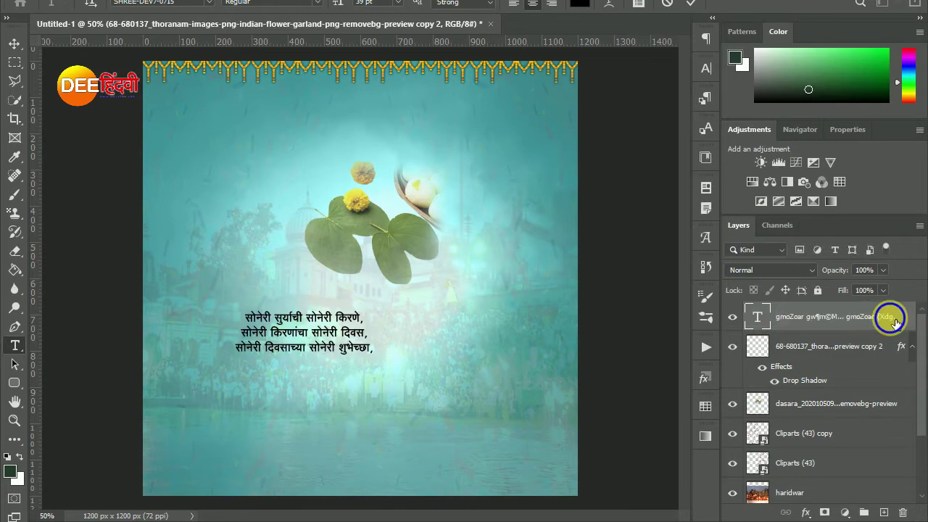
Step: Give the greeting text layer a Color Overlay in dark red 540202
{"action": "right_click", "coordinate": [895, 322]}
{"action": "left_click", "coordinate": [572, 219]}
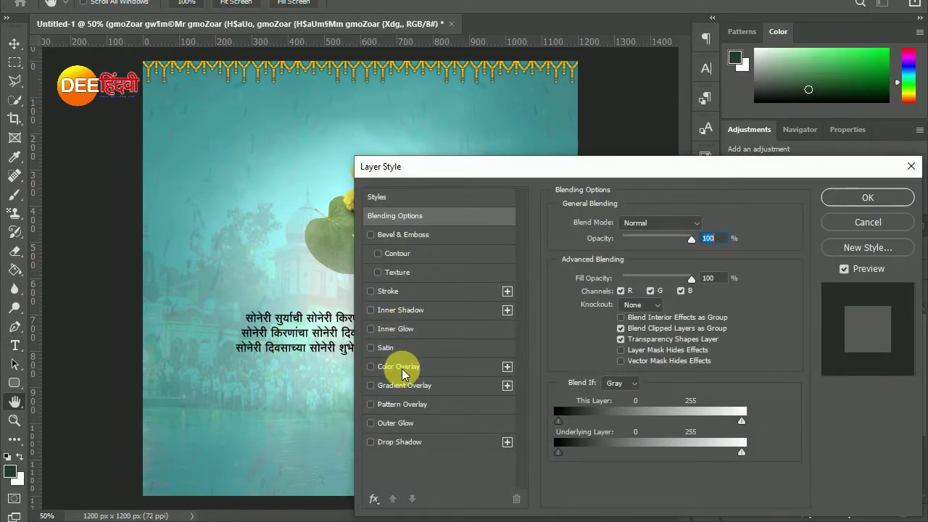
{"action": "left_click", "coordinate": [402, 367]}
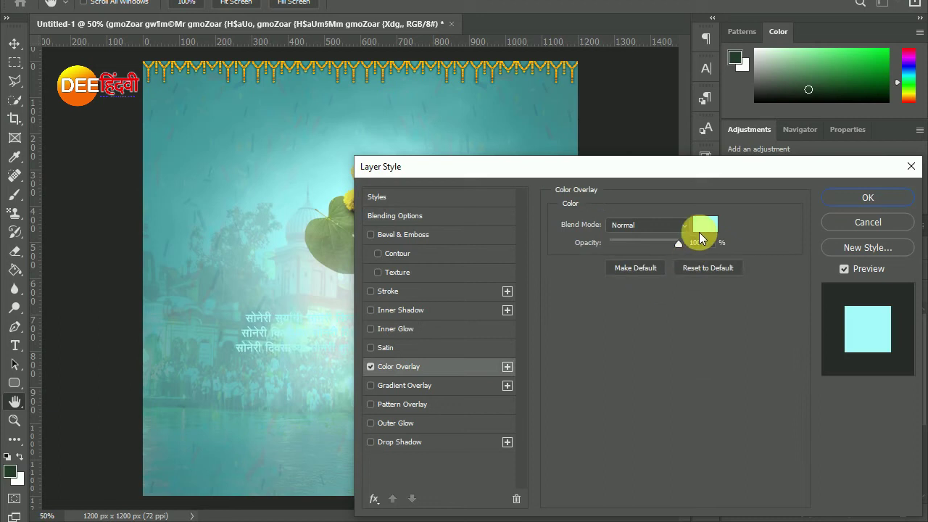
{"action": "left_click", "coordinate": [700, 232]}
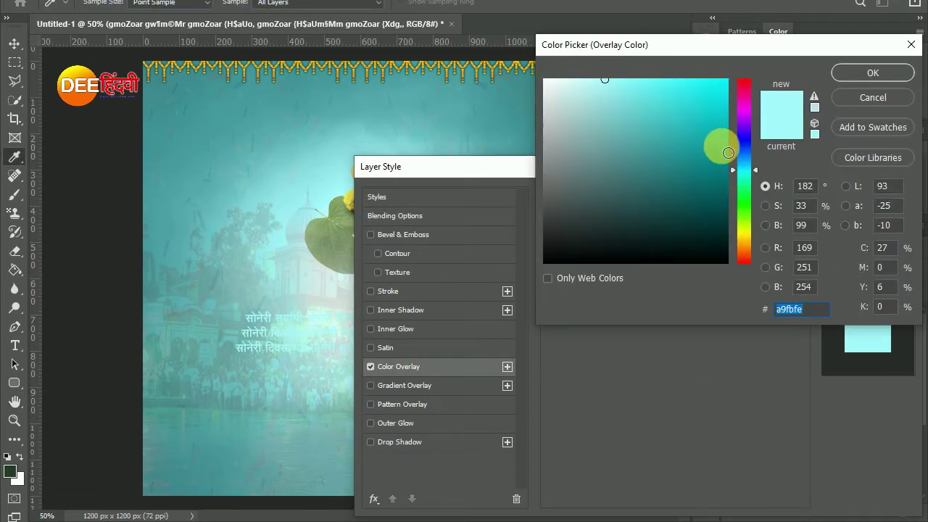
{"action": "left_click", "coordinate": [743, 80]}
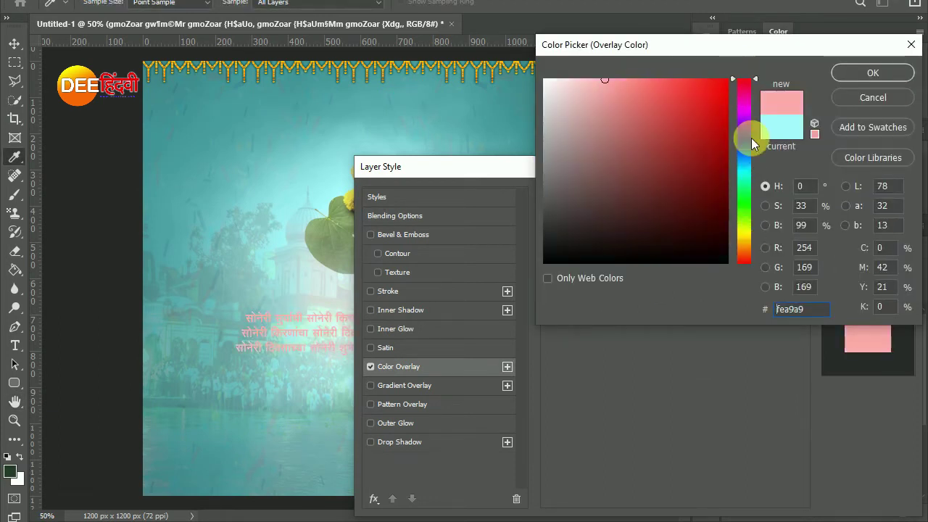
{"action": "left_click", "coordinate": [725, 204]}
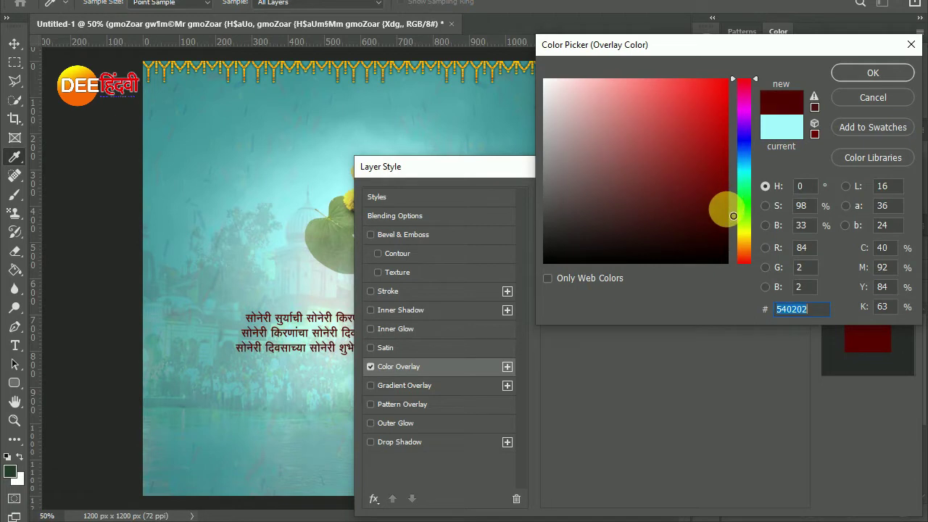
{"action": "left_click", "coordinate": [843, 83]}
{"action": "left_click", "coordinate": [844, 194]}
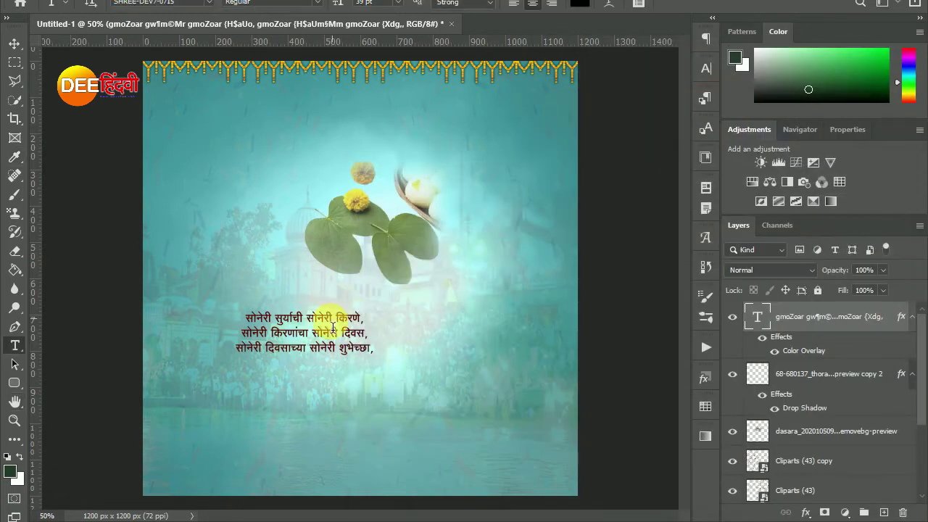
Step: Move the maroon greeting to the poster's top-left, just under the garland
{"action": "key", "text": "v"}
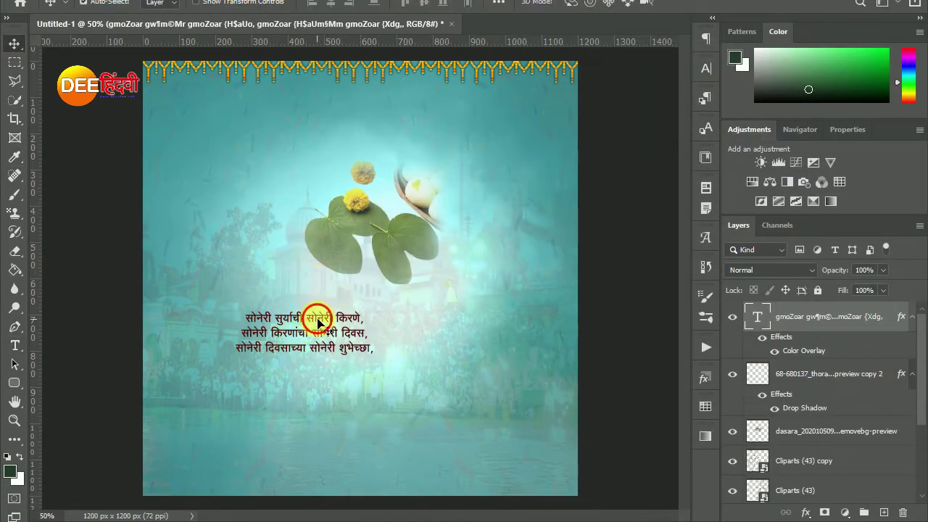
{"action": "left_click_drag", "start_coordinate": [317, 323], "coordinate": [252, 107]}
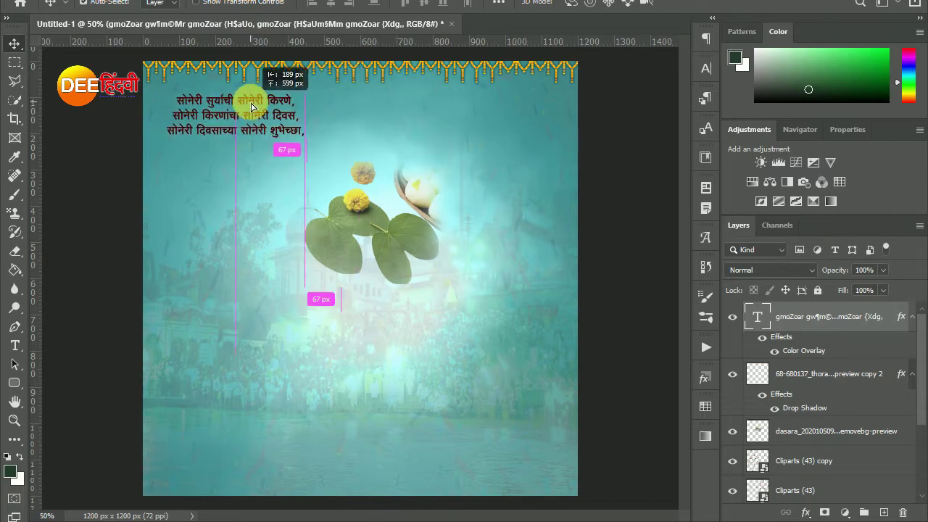
{"action": "left_click_drag", "start_coordinate": [252, 108], "coordinate": [246, 105]}
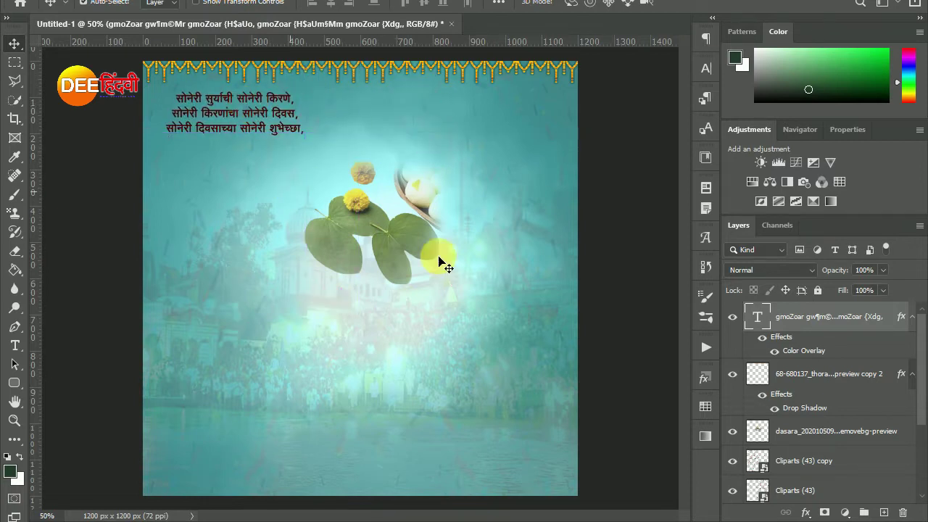
{"action": "right_click", "coordinate": [855, 316]}
{"action": "left_click", "coordinate": [513, 294]}
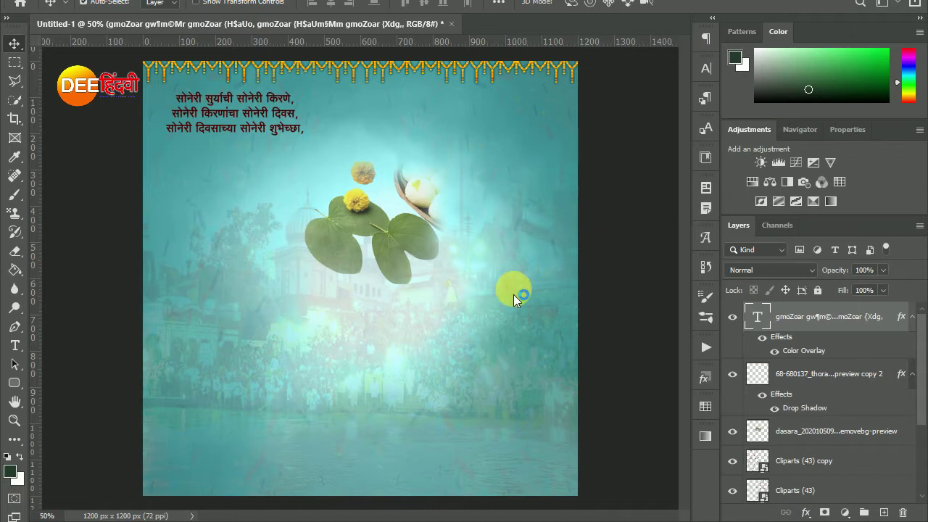
Step: Add a white drop shadow to the greeting and tighten its spread
{"action": "left_click", "coordinate": [399, 442]}
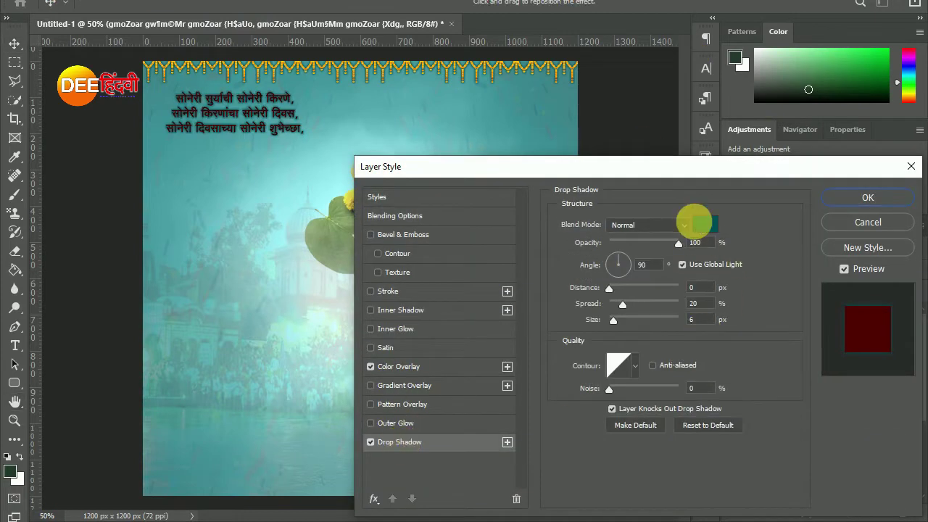
{"action": "left_click", "coordinate": [700, 226]}
{"action": "left_click_drag", "start_coordinate": [574, 137], "coordinate": [537, 74]}
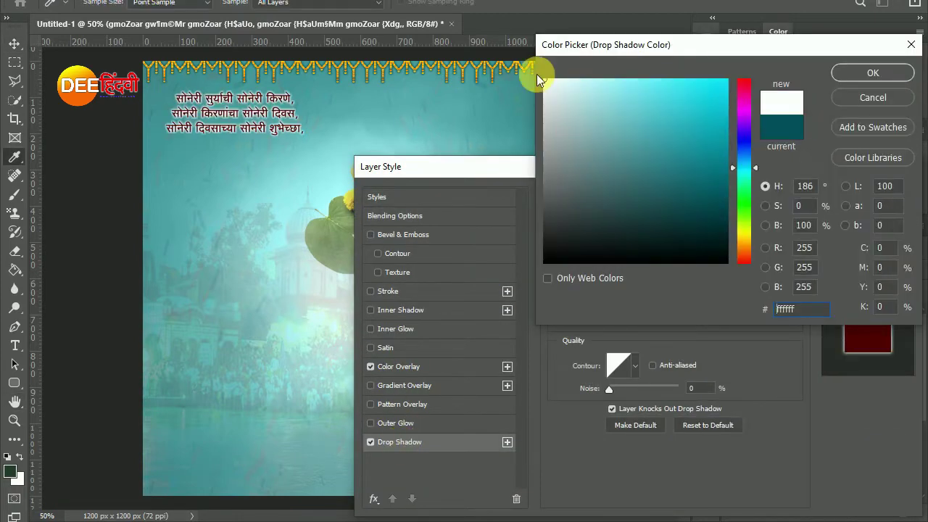
{"action": "left_click", "coordinate": [855, 73]}
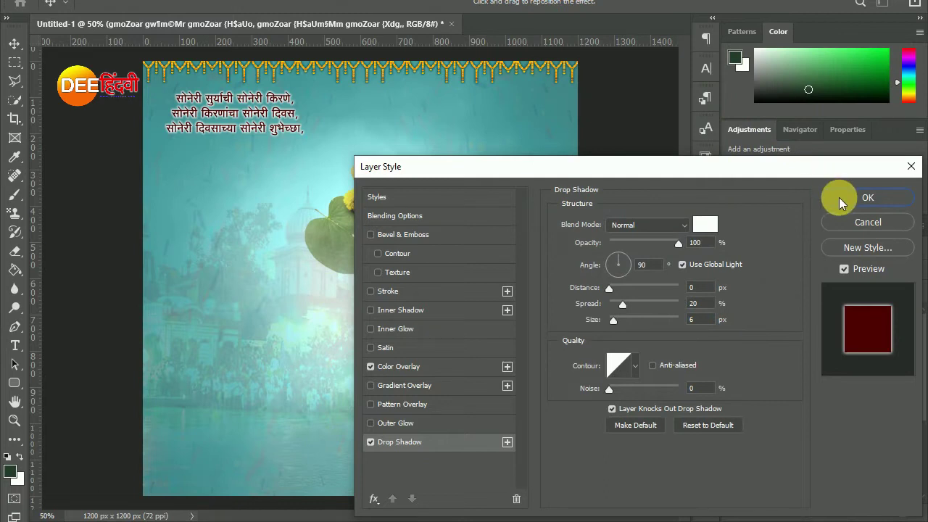
{"action": "mouse_move", "coordinate": [624, 311]}
{"action": "left_mouse_down"}
{"action": "mouse_move", "coordinate": [616, 310]}
{"action": "mouse_move", "coordinate": [612, 333]}
{"action": "mouse_move", "coordinate": [623, 336]}
{"action": "mouse_move", "coordinate": [616, 312]}
{"action": "left_mouse_up"}
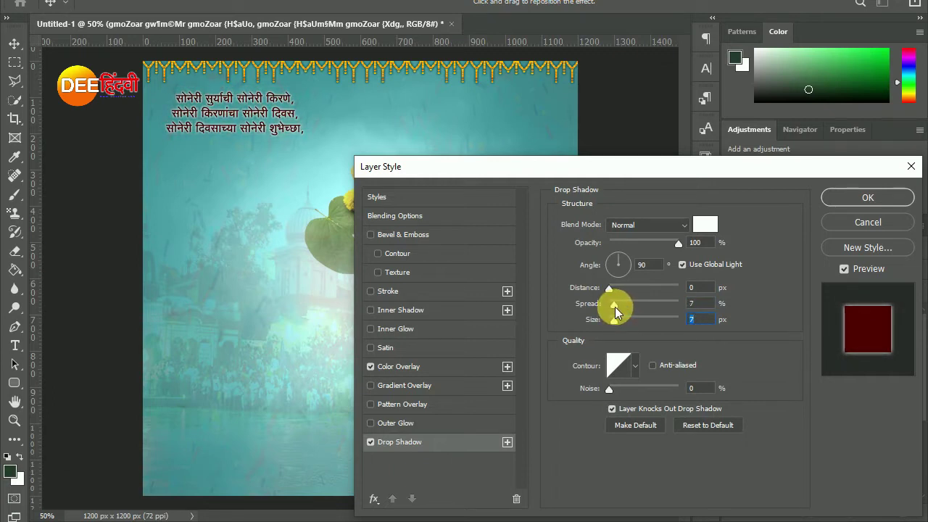
{"action": "left_click_drag", "start_coordinate": [615, 307], "coordinate": [616, 313]}
Step: Try a red overlay colour and reduce the drop shadow spread to 0
{"action": "left_click", "coordinate": [399, 366]}
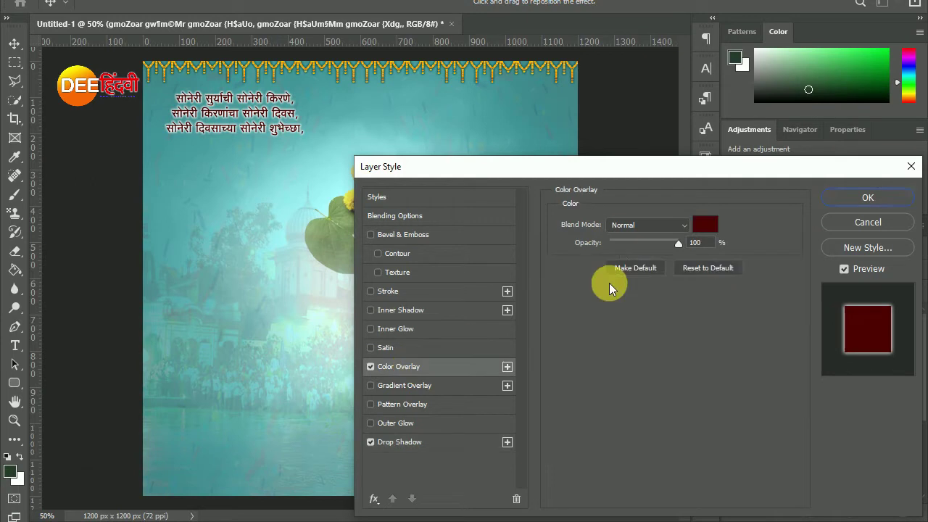
{"action": "left_click", "coordinate": [705, 224]}
{"action": "left_click_drag", "start_coordinate": [701, 209], "coordinate": [733, 68]}
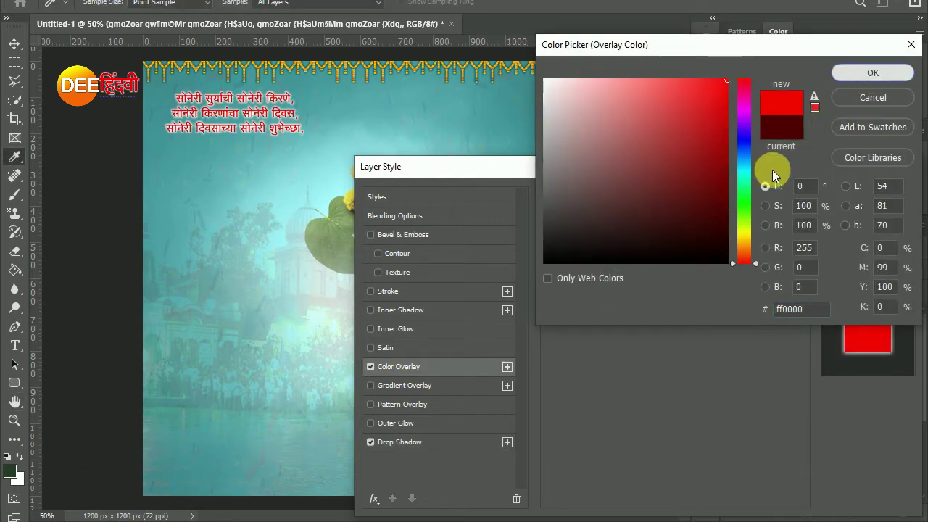
{"action": "left_click", "coordinate": [874, 73]}
{"action": "left_click", "coordinate": [399, 442]}
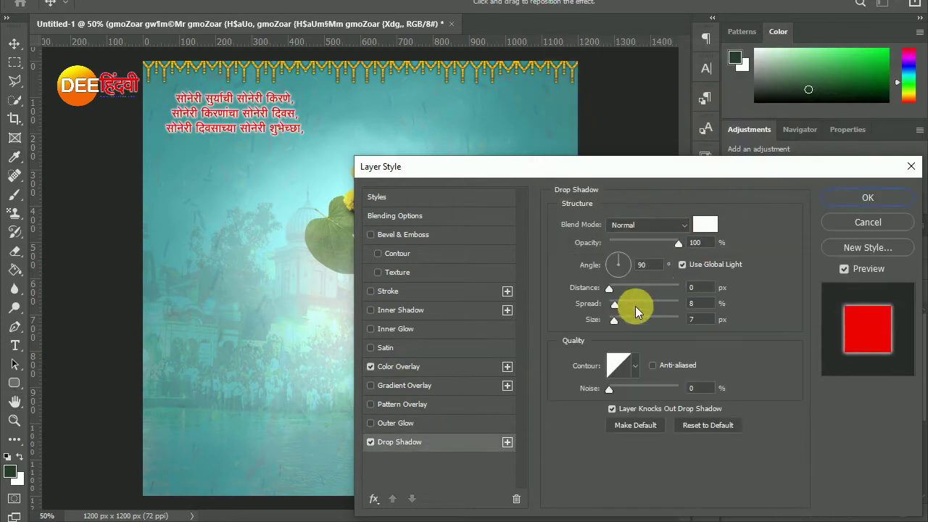
{"action": "left_click", "coordinate": [370, 442]}
{"action": "left_click", "coordinate": [370, 442]}
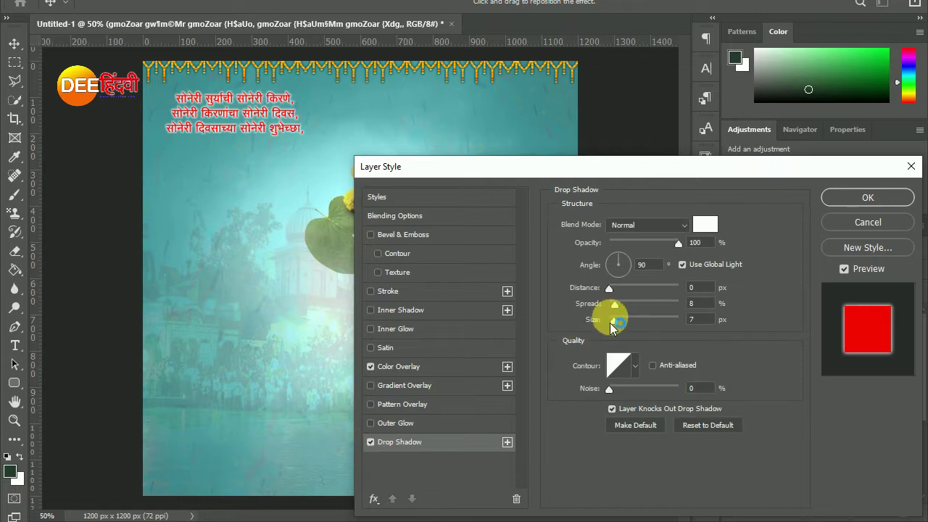
{"action": "left_click_drag", "start_coordinate": [615, 313], "coordinate": [610, 310]}
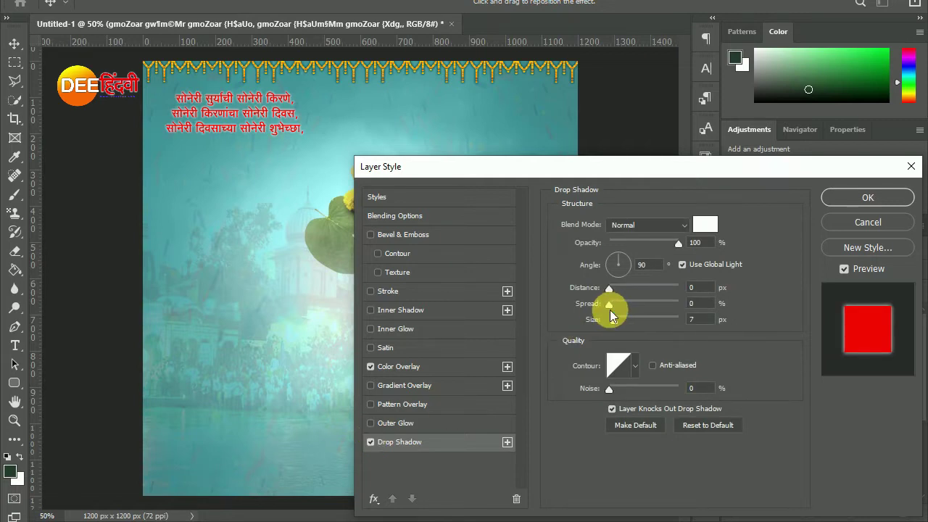
Step: Change the overlay to dark maroon 360202 and apply the layer style
{"action": "left_click", "coordinate": [417, 369]}
{"action": "left_click", "coordinate": [710, 216]}
{"action": "left_click", "coordinate": [723, 225]}
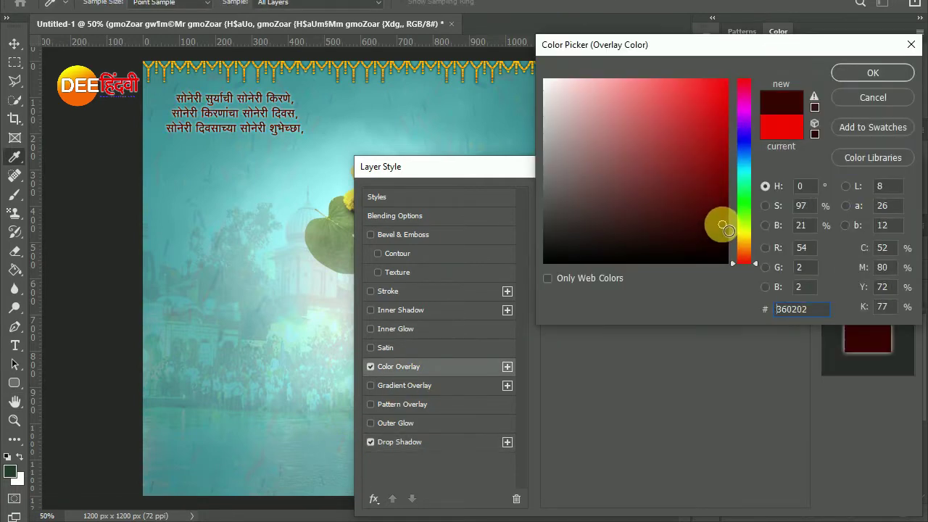
{"action": "left_click", "coordinate": [862, 74]}
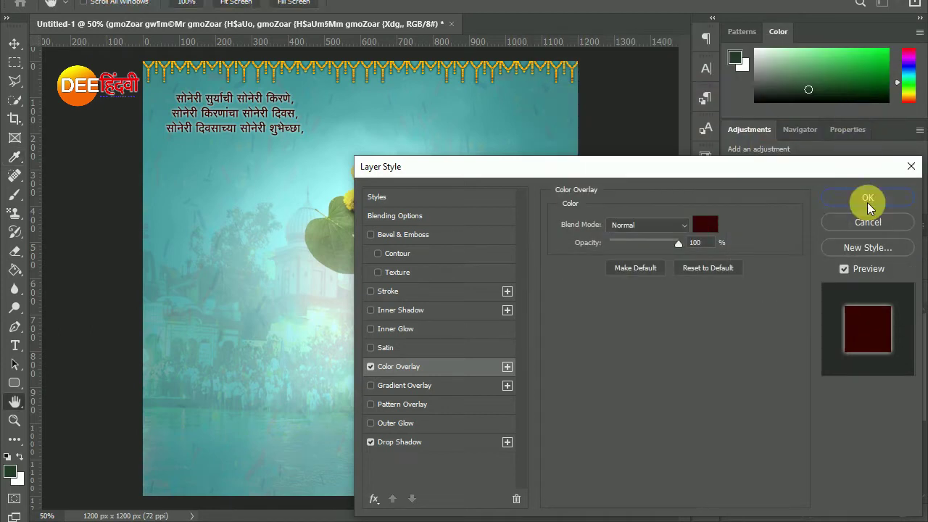
{"action": "left_click", "coordinate": [868, 202]}
{"action": "left_click", "coordinate": [369, 518]}
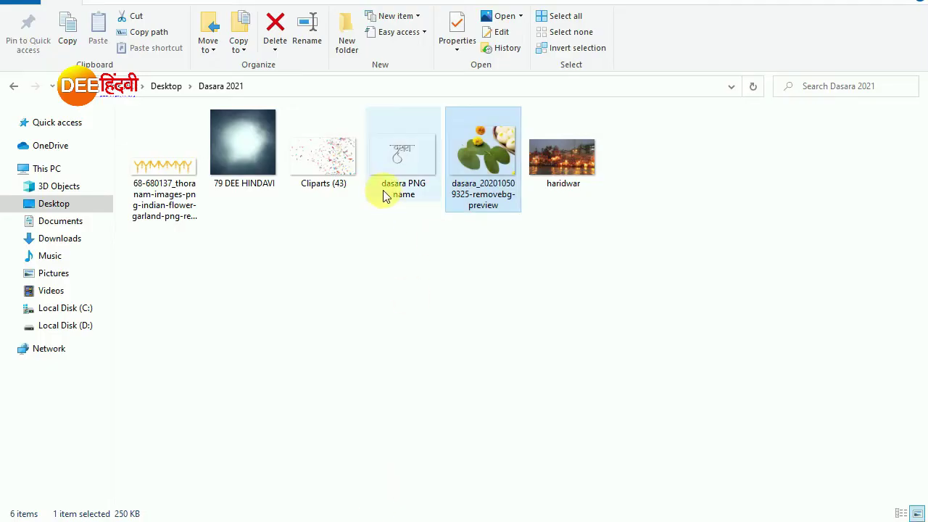
Step: Place 'dasara PNG name' on the canvas, enlarge it and set it lower left
{"action": "left_click", "coordinate": [385, 190]}
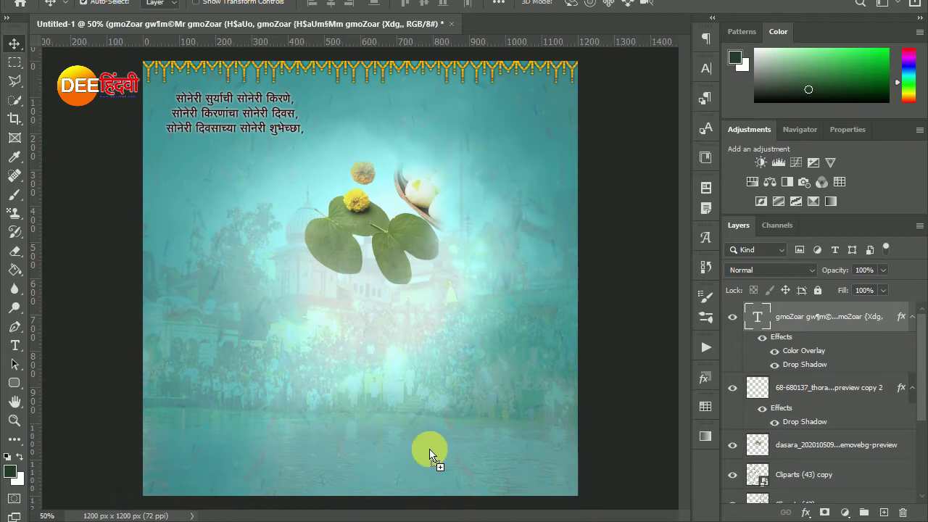
{"action": "left_click_drag", "start_coordinate": [403, 156], "coordinate": [321, 369]}
{"action": "left_click_drag", "start_coordinate": [374, 238], "coordinate": [318, 313]}
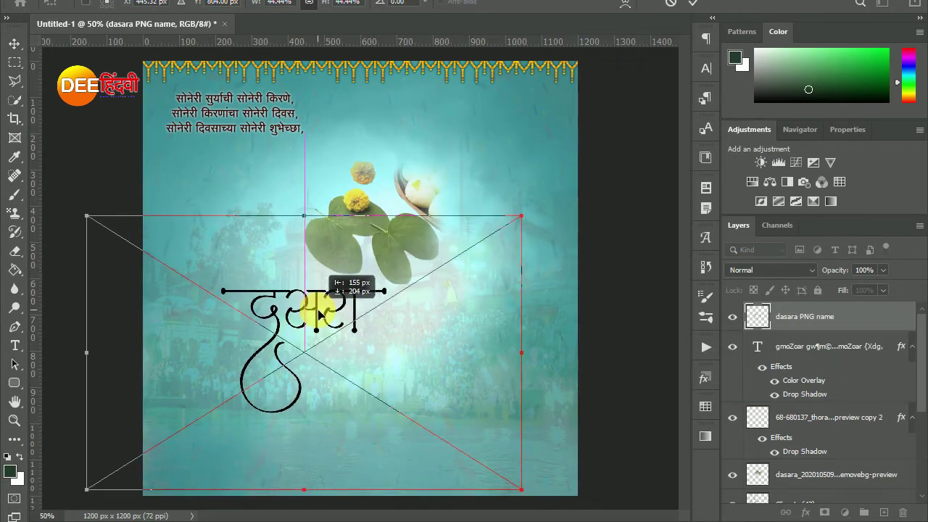
{"action": "left_click", "coordinate": [692, 3]}
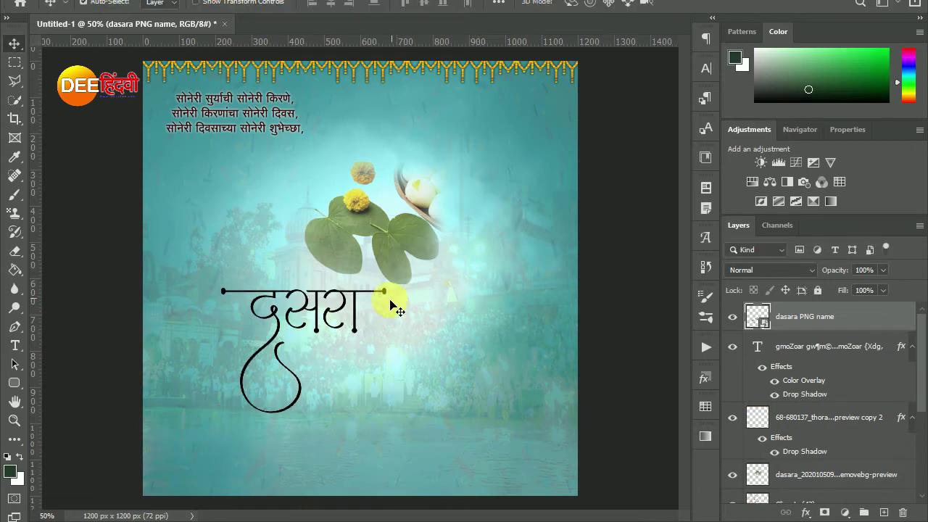
{"action": "key", "text": "ctrl+t"}
{"action": "left_click_drag", "start_coordinate": [512, 208], "coordinate": [598, 158]}
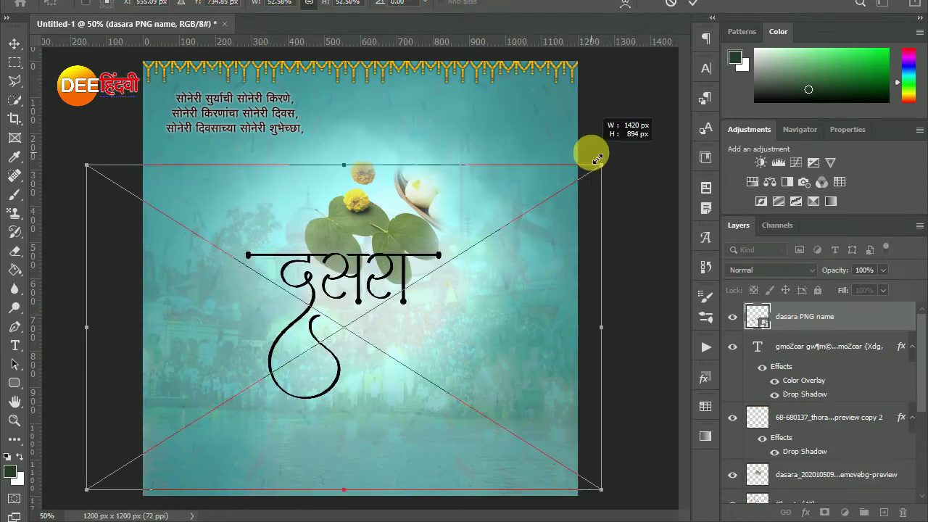
{"action": "left_click_drag", "start_coordinate": [385, 278], "coordinate": [325, 310]}
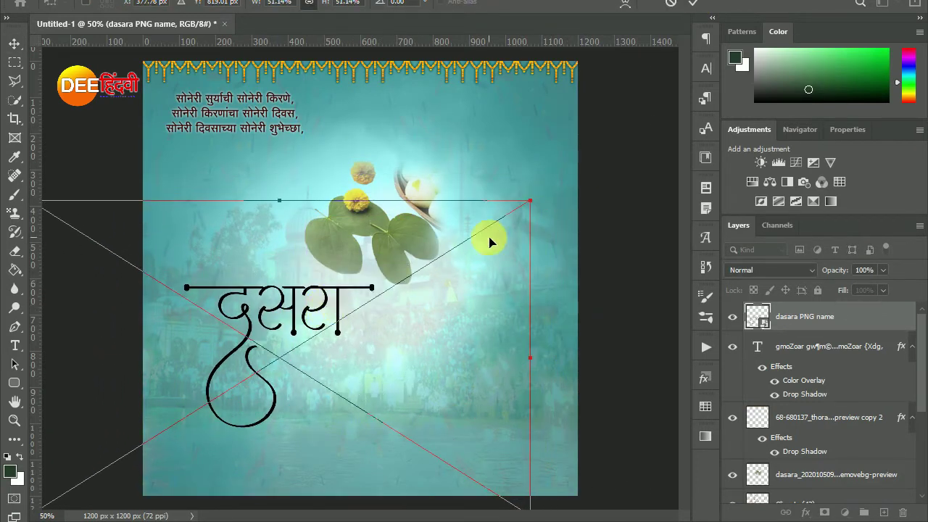
{"action": "left_click", "coordinate": [693, 5]}
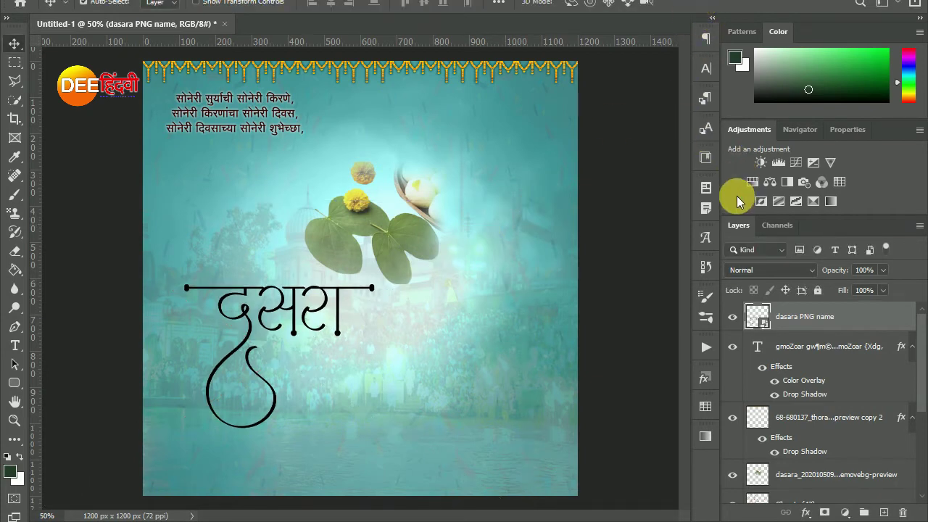
Step: Paint white fog across the poster's centre with a soft fog brush
{"action": "left_click", "coordinate": [350, 321]}
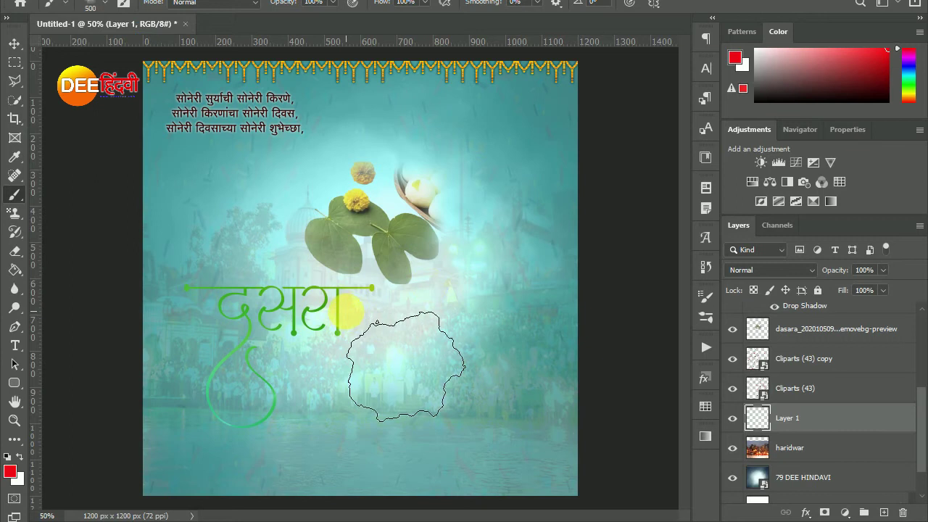
{"action": "left_click", "coordinate": [9, 472]}
{"action": "left_click_drag", "start_coordinate": [573, 130], "coordinate": [495, 64]}
{"action": "left_click", "coordinate": [873, 72]}
{"action": "left_click", "coordinate": [288, 330]}
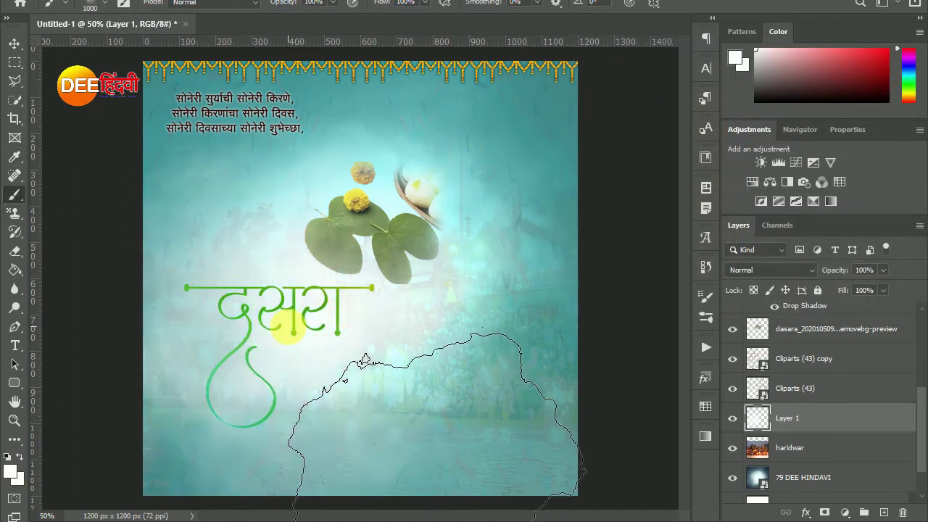
Step: Duplicate the fog layer, Layer 1, to strengthen the haze
{"action": "left_click", "coordinate": [14, 43]}
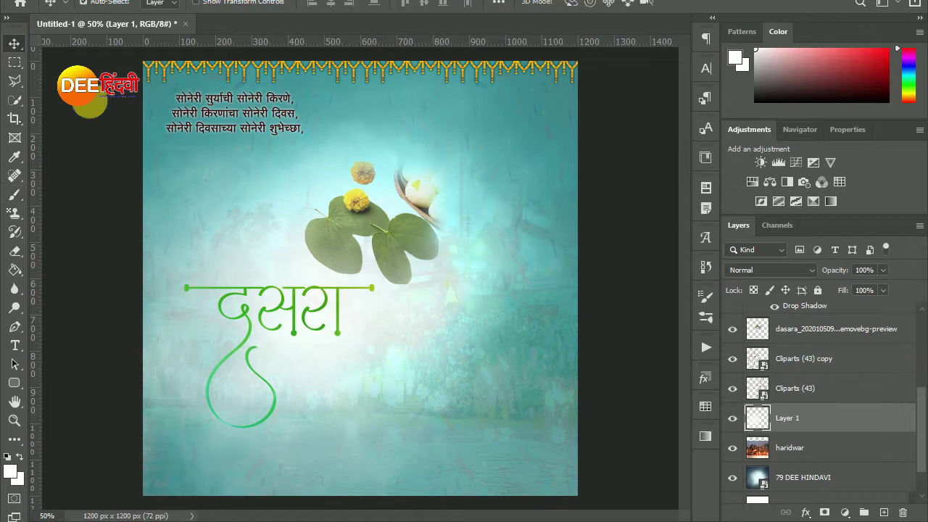
{"action": "left_click", "coordinate": [829, 456]}
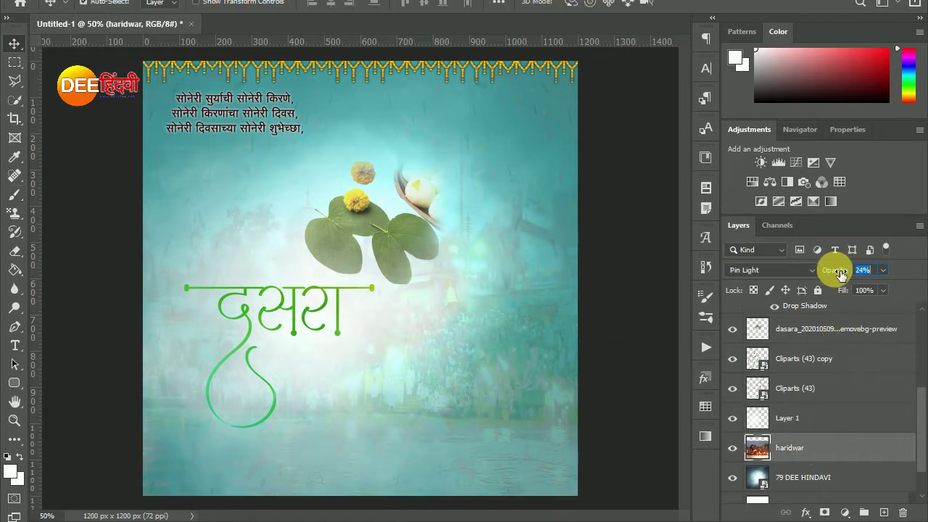
{"action": "left_click", "coordinate": [796, 418]}
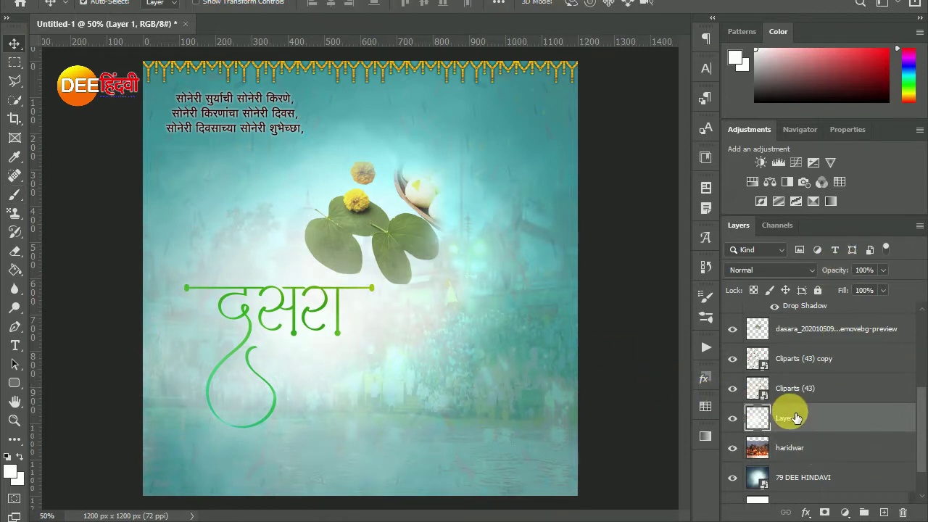
{"action": "key", "text": "ctrl+j"}
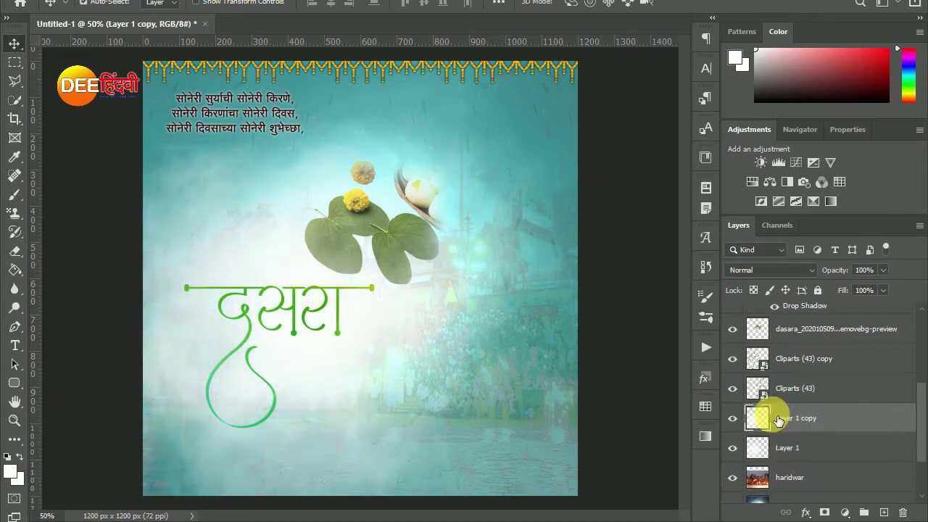
Step: Delete the green texture layer clipped to the दसरा title
{"action": "left_click", "coordinate": [839, 409]}
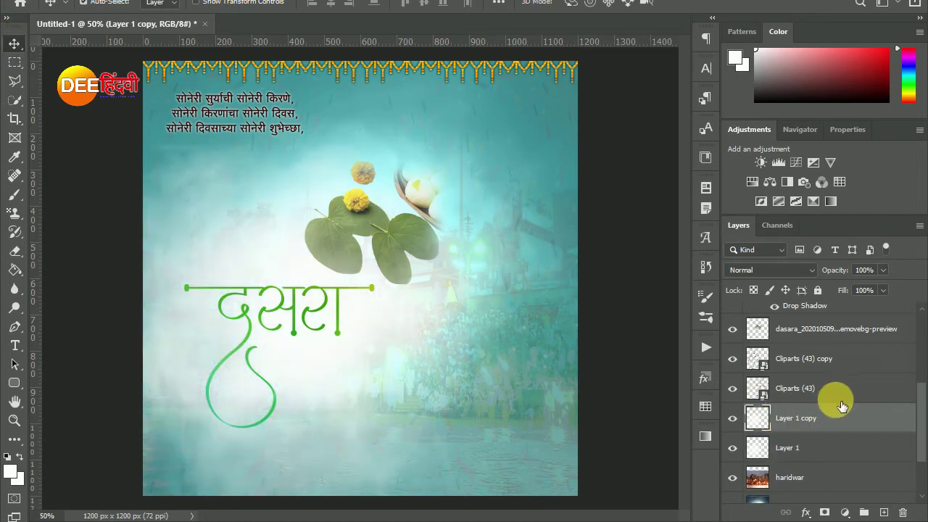
{"action": "left_click_drag", "start_coordinate": [922, 430], "coordinate": [922, 337]}
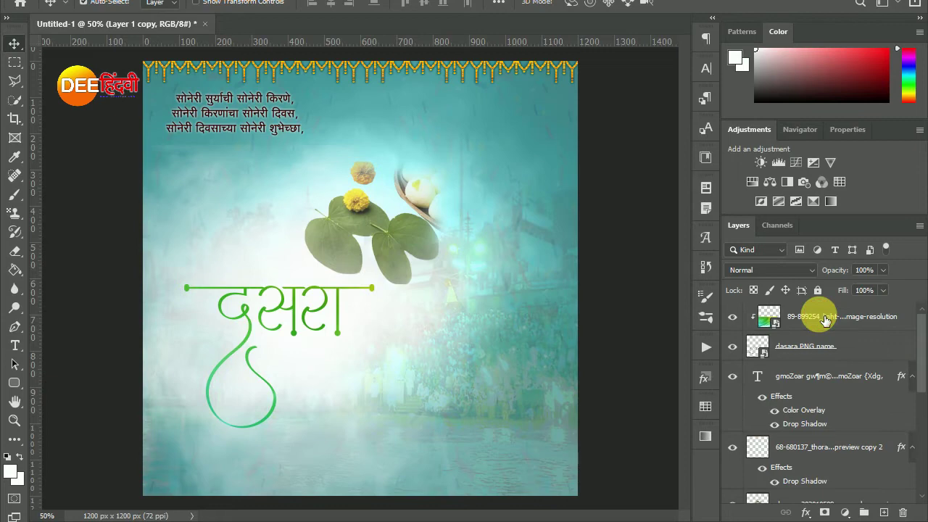
{"action": "key", "text": "Delete"}
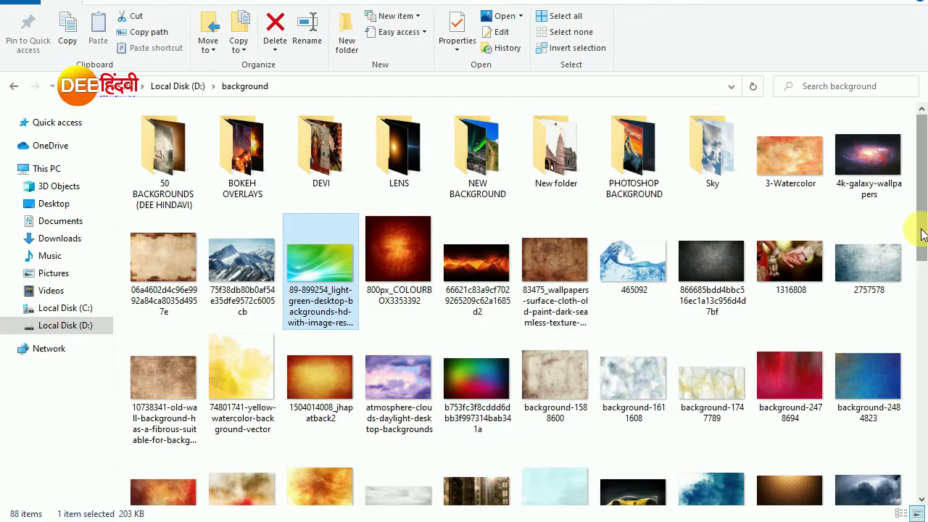
Step: Select northern-lights-3273425 in D:\background and drag it toward the poster
{"action": "left_click_drag", "start_coordinate": [923, 234], "coordinate": [925, 375]}
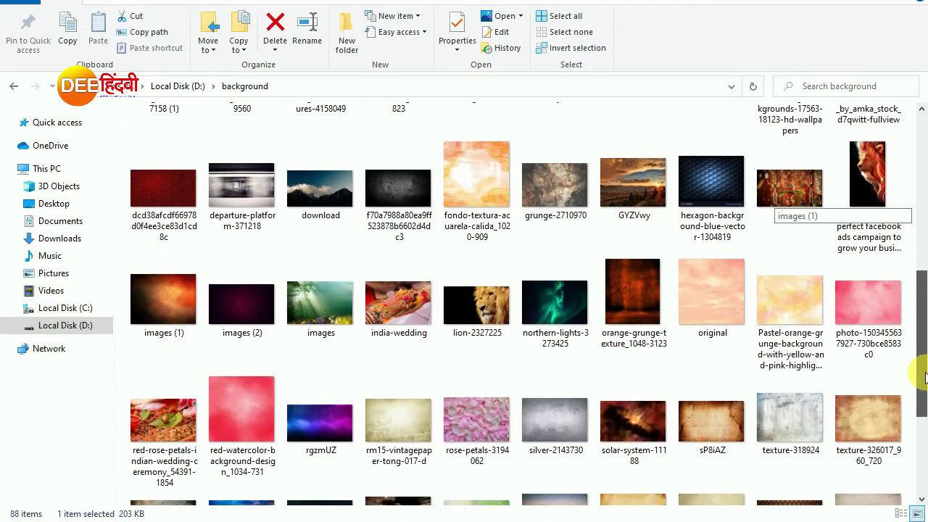
{"action": "left_click_drag", "start_coordinate": [925, 376], "coordinate": [923, 432]}
{"action": "left_click", "coordinate": [555, 149]}
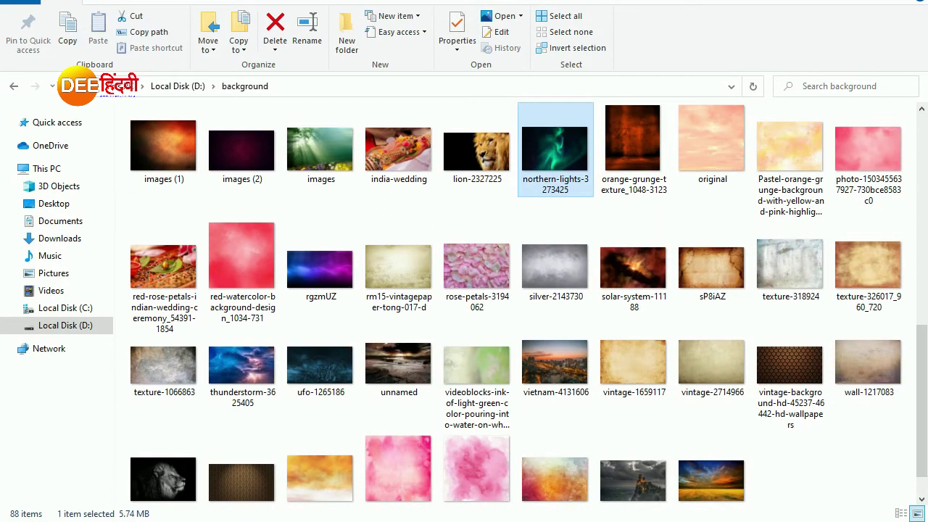
{"action": "left_click_drag", "start_coordinate": [556, 500], "coordinate": [303, 361]}
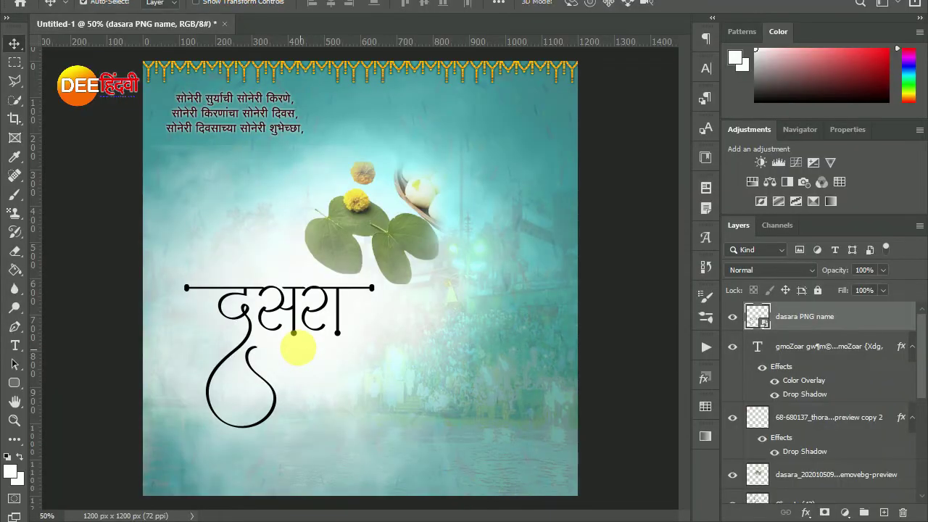
Step: Drop the northern-lights image down-left on the canvas and clip it to the दसरा title
{"action": "left_click_drag", "start_coordinate": [303, 352], "coordinate": [300, 355]}
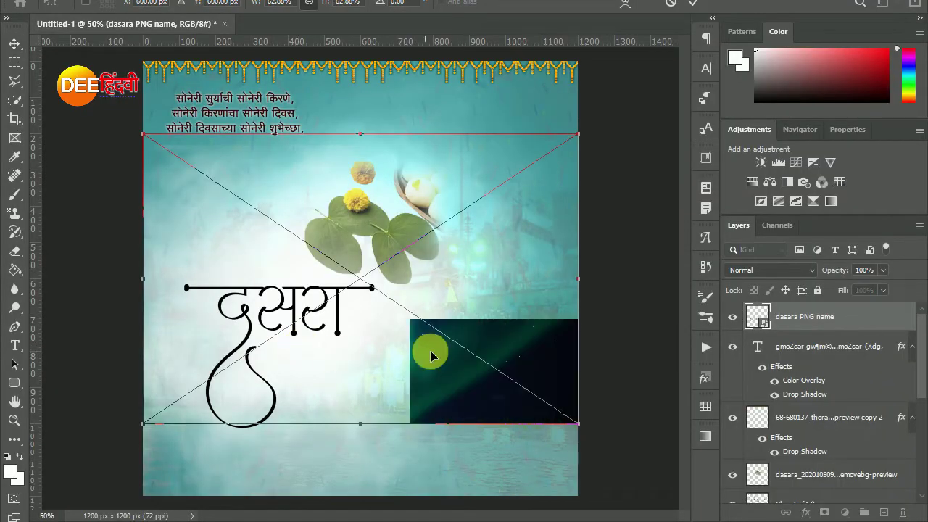
{"action": "left_click_drag", "start_coordinate": [508, 269], "coordinate": [446, 327]}
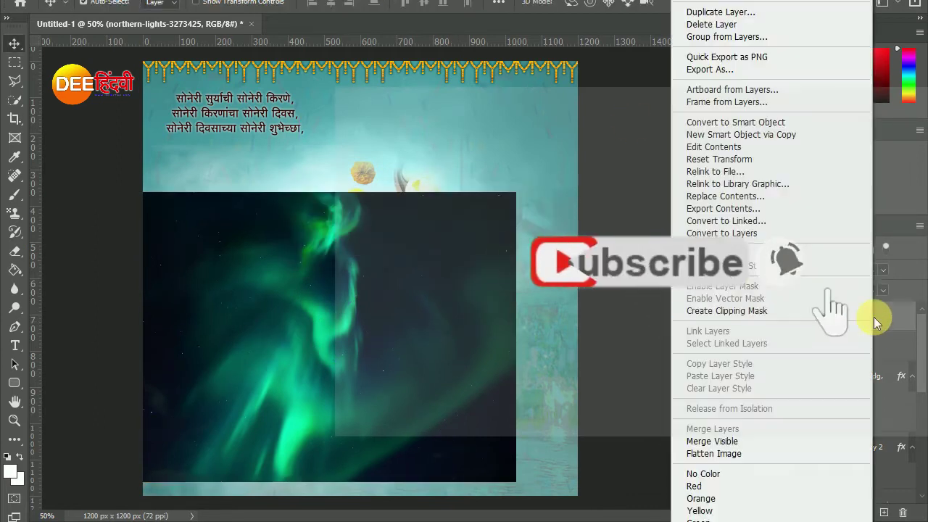
{"action": "right_click", "coordinate": [875, 317]}
{"action": "left_click", "coordinate": [652, 309]}
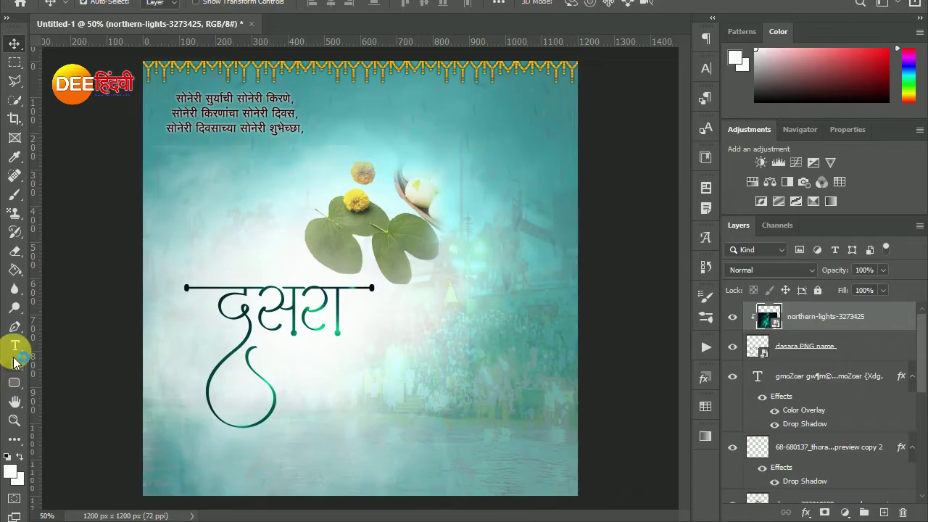
Step: Choose the Horizontal Type Tool from the text tool variants
{"action": "right_click", "coordinate": [14, 346]}
{"action": "left_click", "coordinate": [80, 344]}
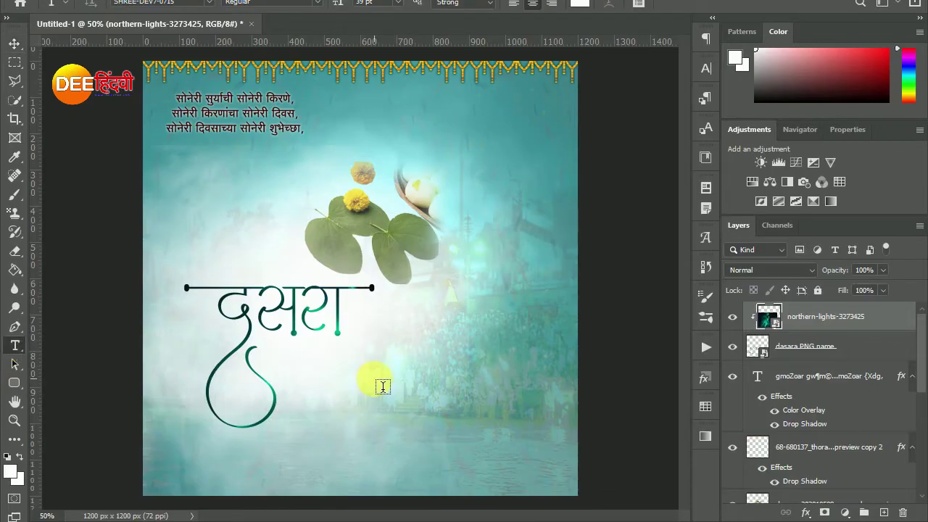
Step: Start a greeting text layer set in SHREE-DEV7-2458 at 48 pt
{"action": "left_click", "coordinate": [356, 332]}
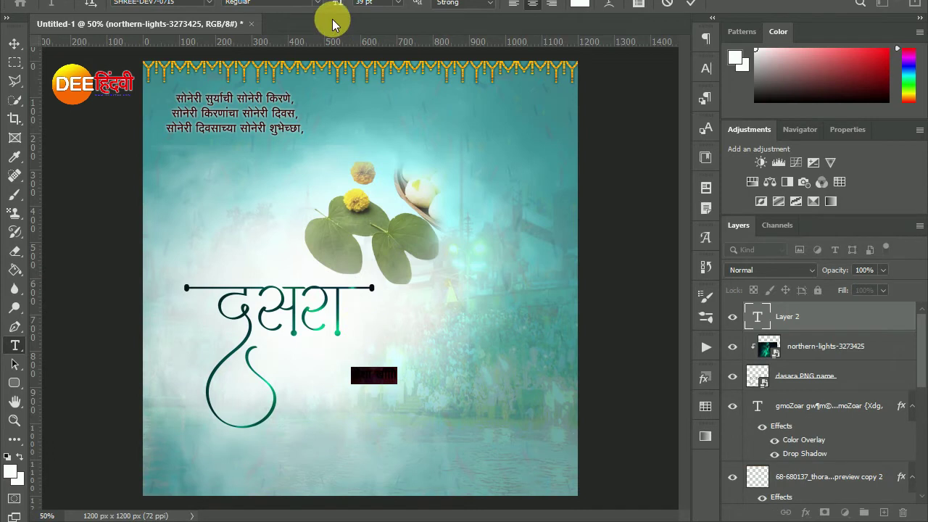
{"action": "left_click", "coordinate": [371, 20]}
{"action": "left_click", "coordinate": [401, 4]}
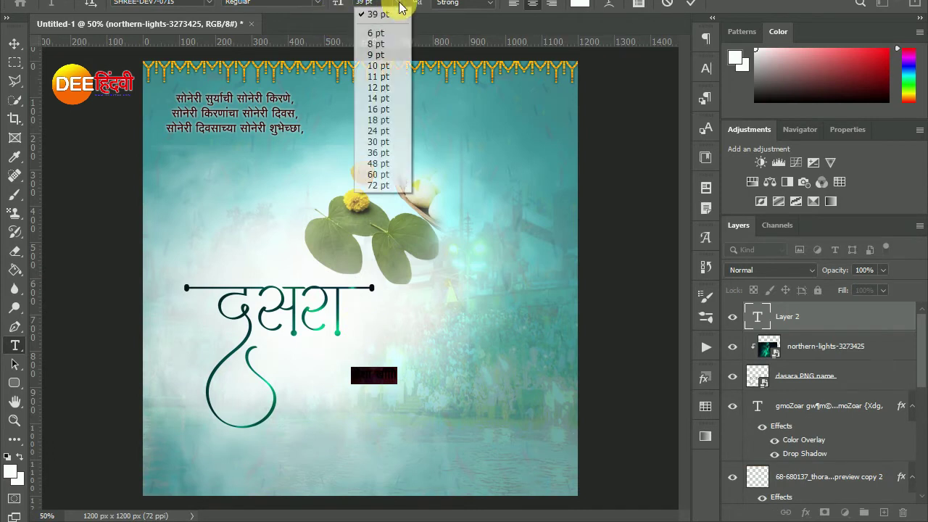
{"action": "left_click", "coordinate": [394, 163]}
{"action": "left_click", "coordinate": [210, 7]}
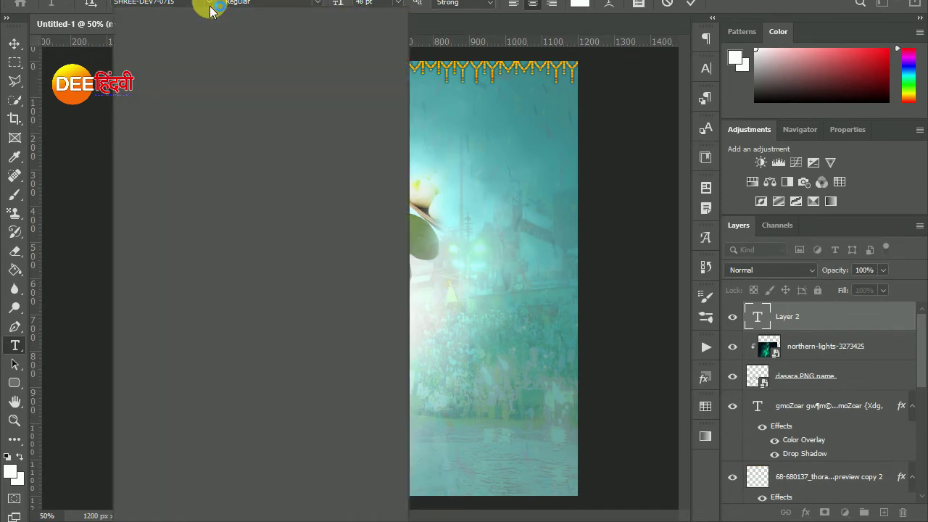
{"action": "type", "text": "24"}
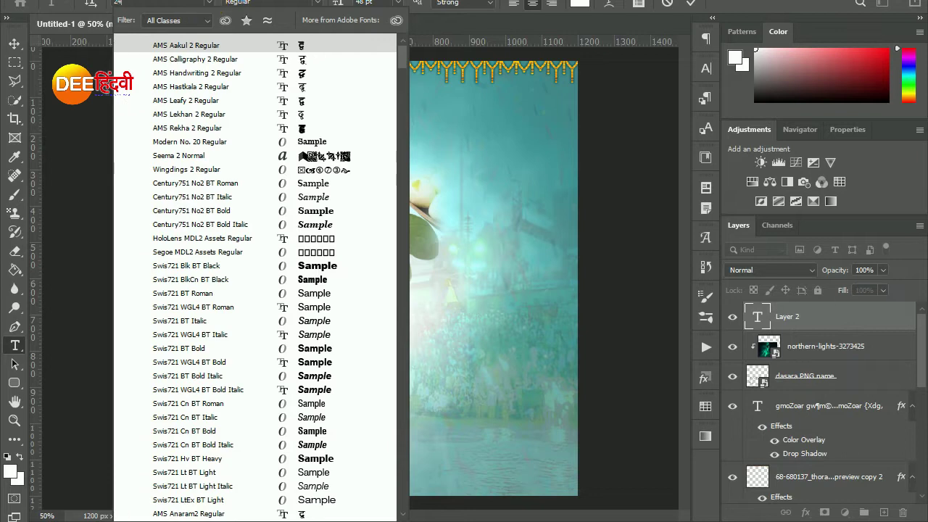
{"action": "type", "text": "58"}
{"action": "left_click", "coordinate": [215, 46]}
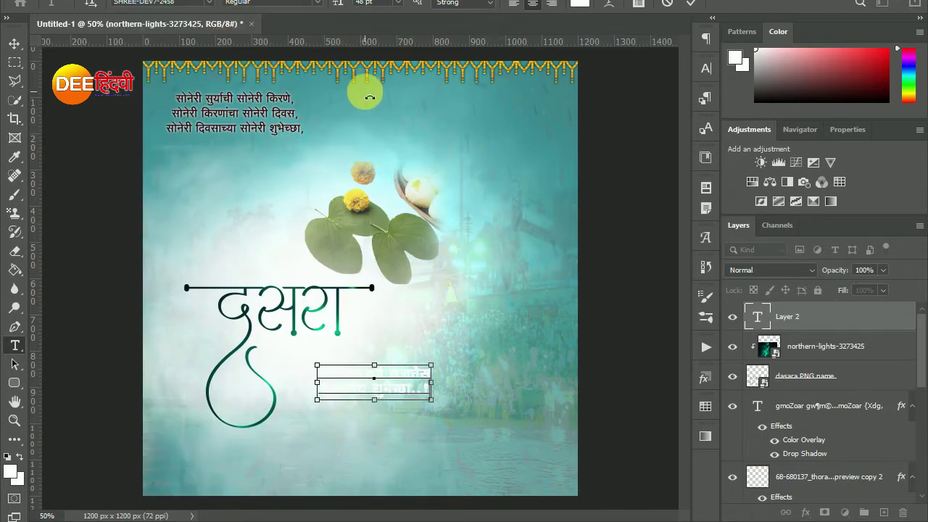
Step: Make the greeting text black, then shrink it and place it beneath the दसरा title
{"action": "left_click", "coordinate": [580, 3]}
{"action": "left_click", "coordinate": [545, 263]}
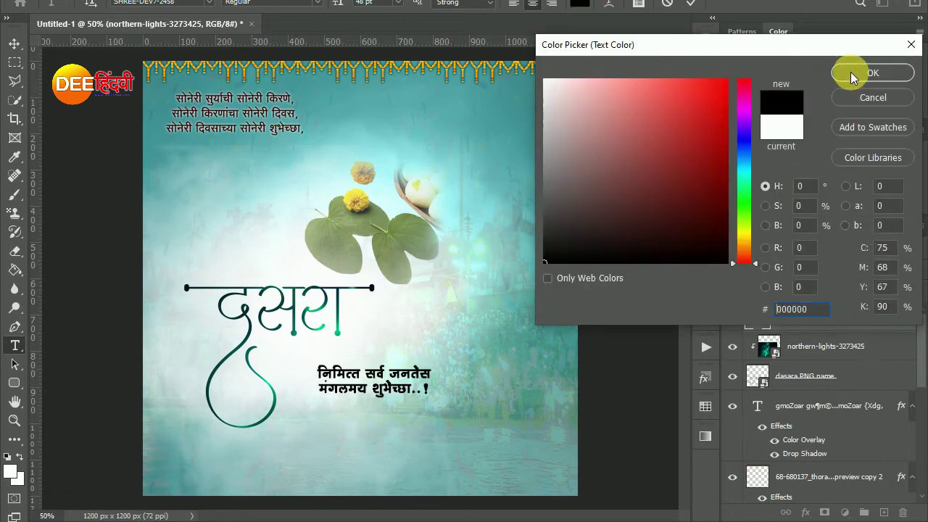
{"action": "left_click", "coordinate": [852, 75]}
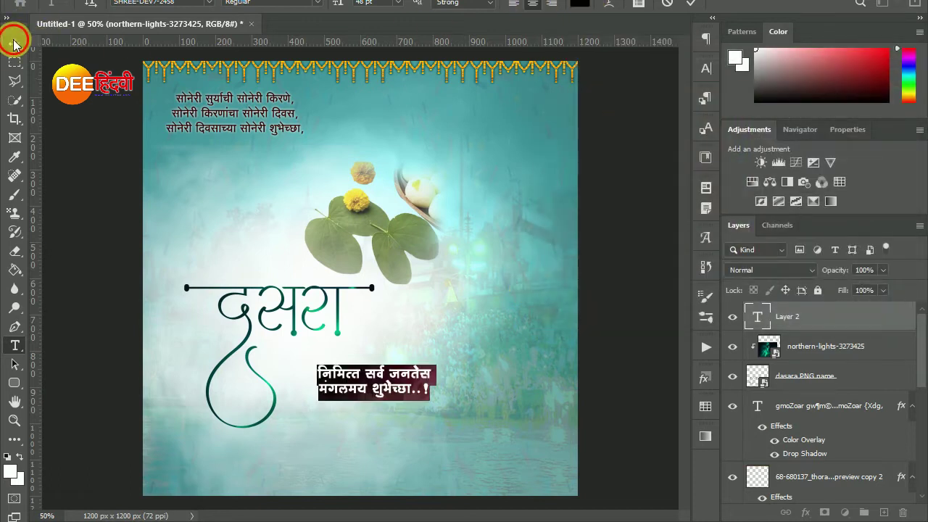
{"action": "left_click", "coordinate": [15, 44]}
{"action": "key", "text": "ctrl+t"}
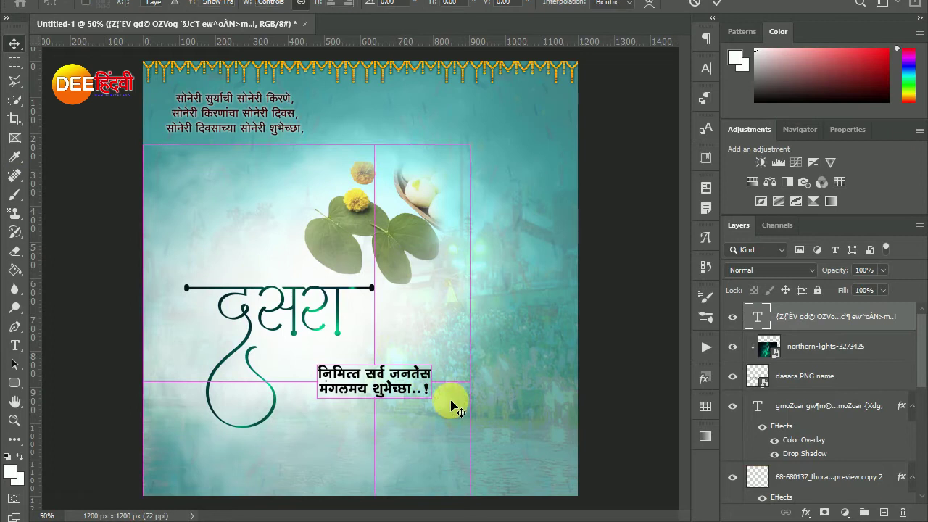
{"action": "left_click_drag", "start_coordinate": [452, 400], "coordinate": [313, 359]}
{"action": "left_click", "coordinate": [717, 4]}
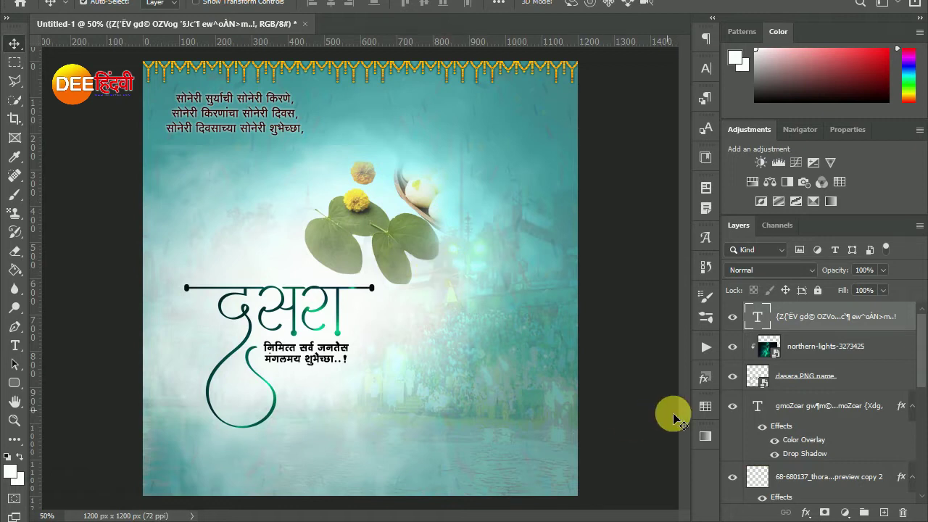
Step: Give the greeting text a dark teal 01393a Color Overlay sampled from the दसरा title
{"action": "right_click", "coordinate": [881, 315]}
{"action": "left_click", "coordinate": [543, 248]}
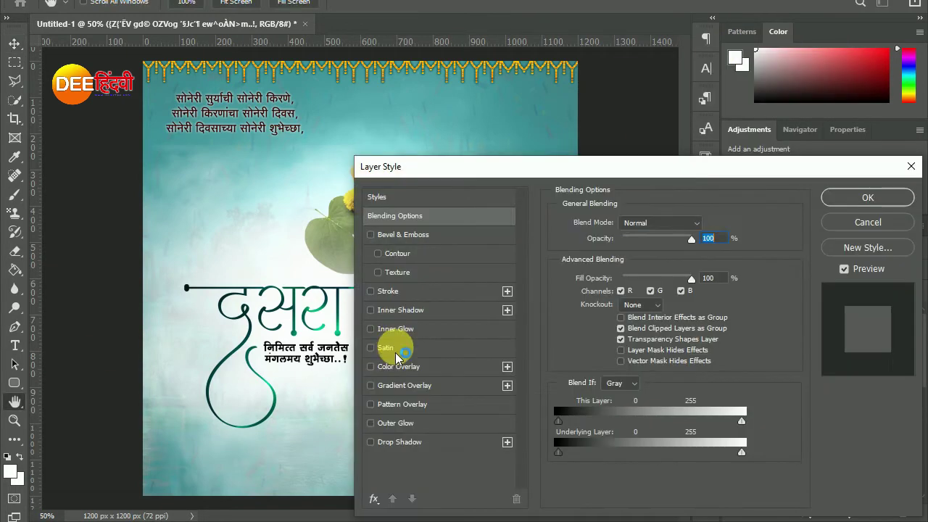
{"action": "left_click", "coordinate": [399, 366]}
{"action": "left_click", "coordinate": [704, 225]}
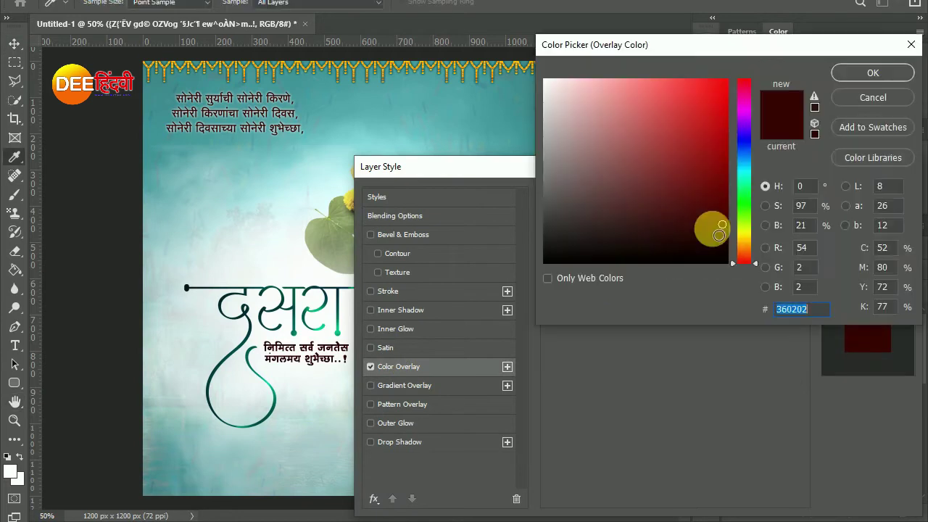
{"action": "left_click", "coordinate": [248, 303]}
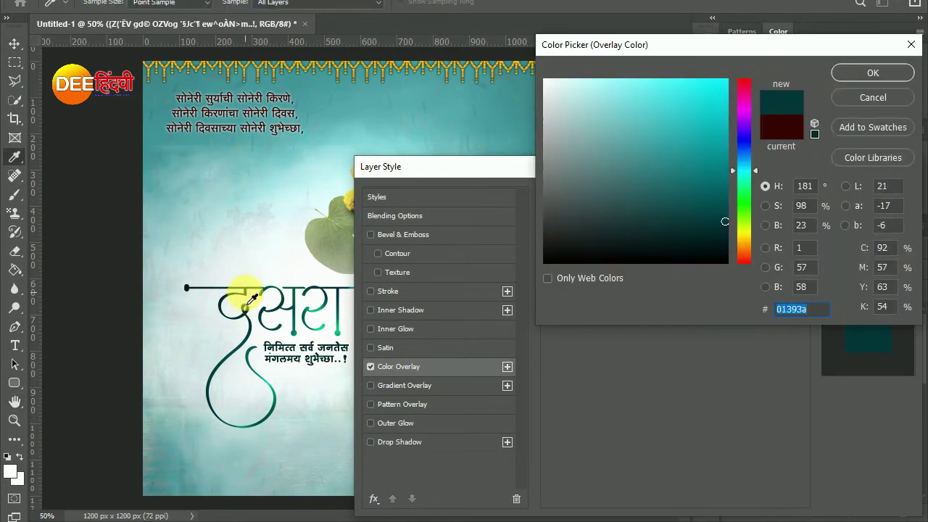
{"action": "left_click", "coordinate": [872, 73]}
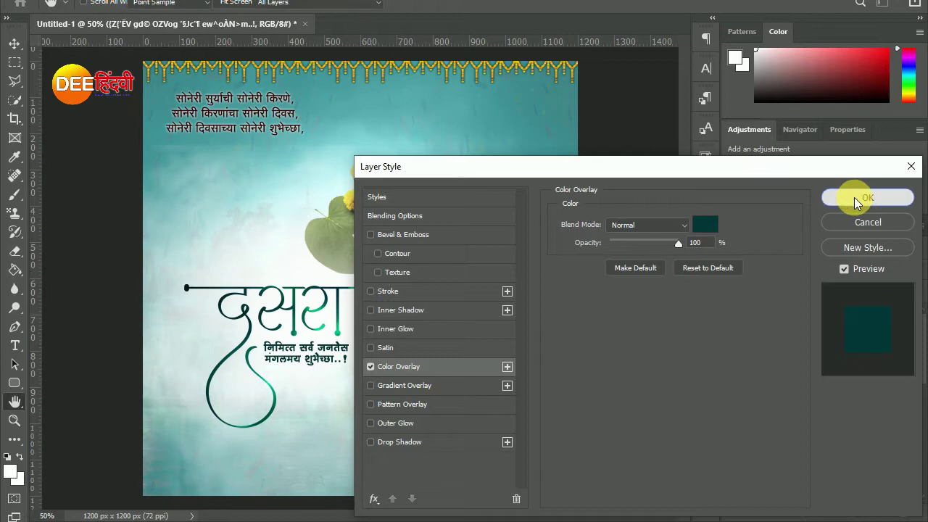
{"action": "left_click", "coordinate": [866, 197]}
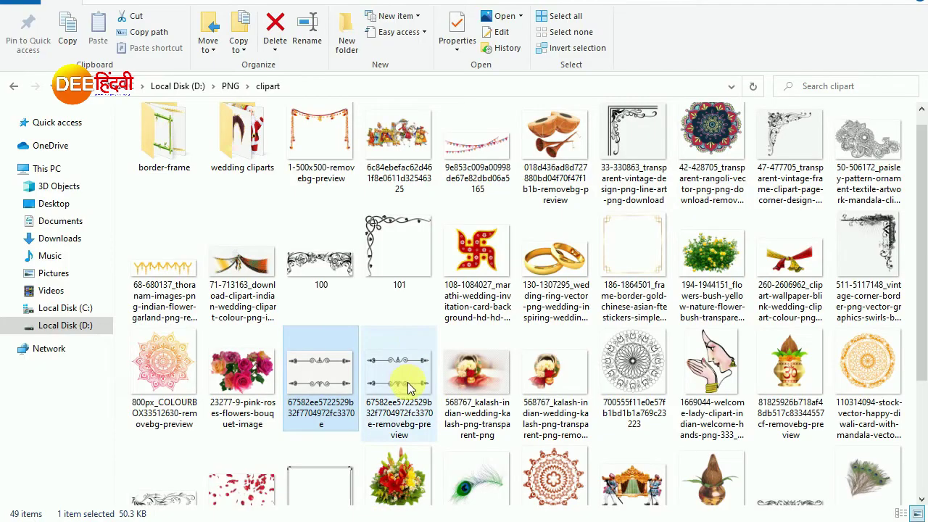
{"action": "left_click", "coordinate": [406, 383]}
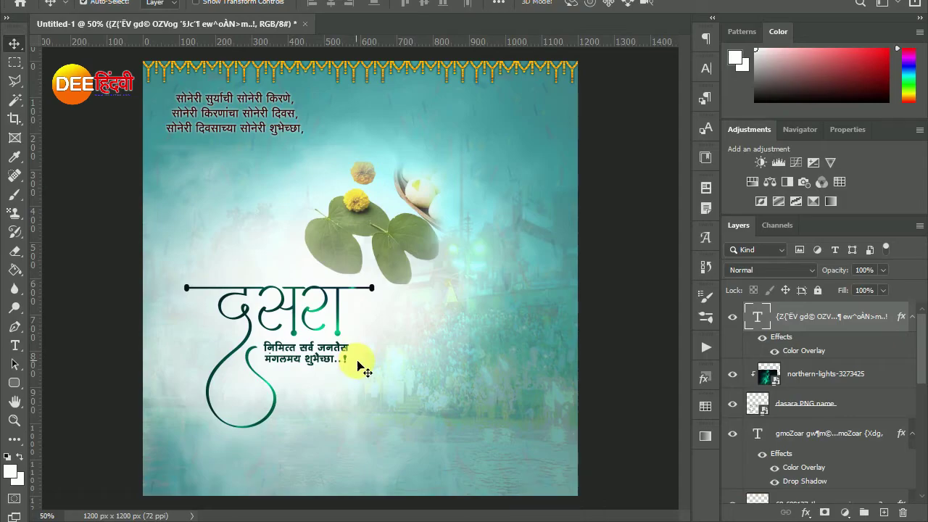
Step: Drop the ornamental divider clipart onto the poster, scaled down right of the title
{"action": "left_click_drag", "start_coordinate": [399, 383], "coordinate": [366, 359]}
{"action": "left_click_drag", "start_coordinate": [391, 327], "coordinate": [498, 428]}
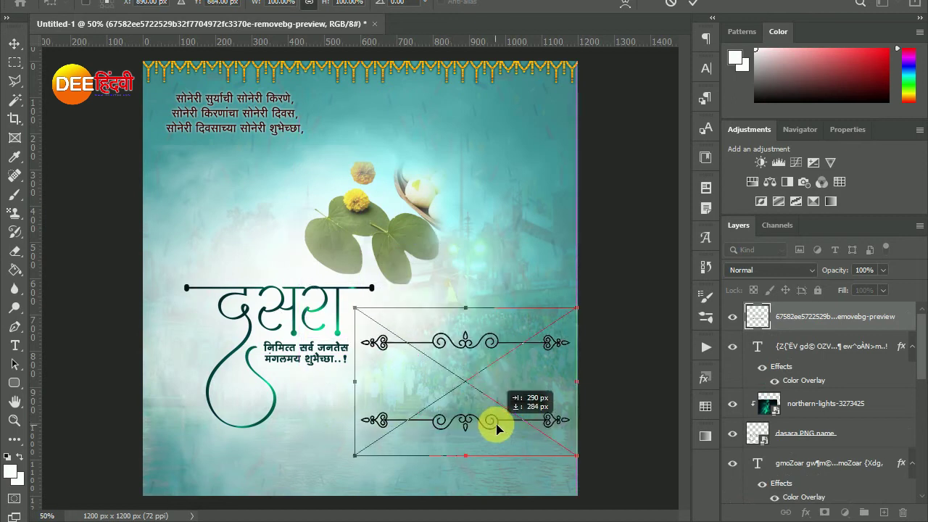
{"action": "left_click_drag", "start_coordinate": [579, 455], "coordinate": [494, 426]}
{"action": "double_click", "coordinate": [435, 388]}
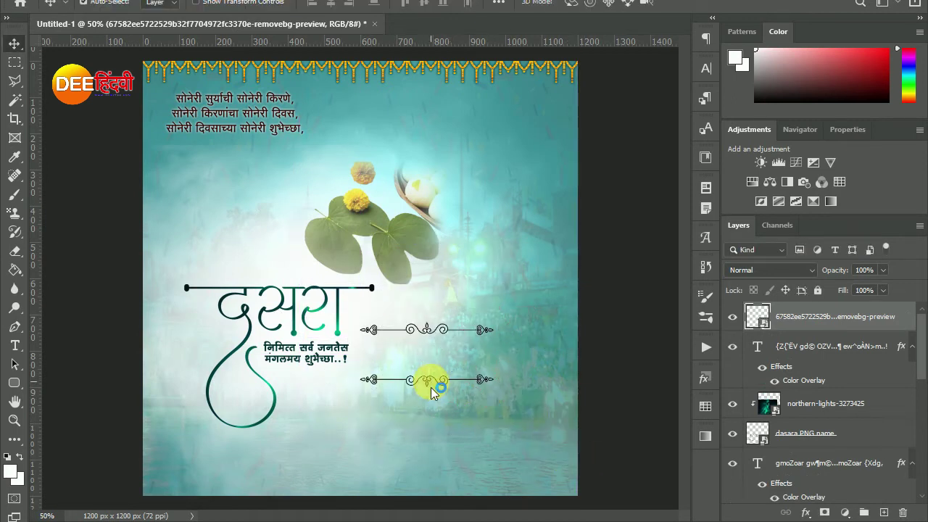
Step: Rasterize the divider and erase its lower ornament line with a soft round brush
{"action": "left_click", "coordinate": [9, 252]}
{"action": "left_click", "coordinate": [426, 332]}
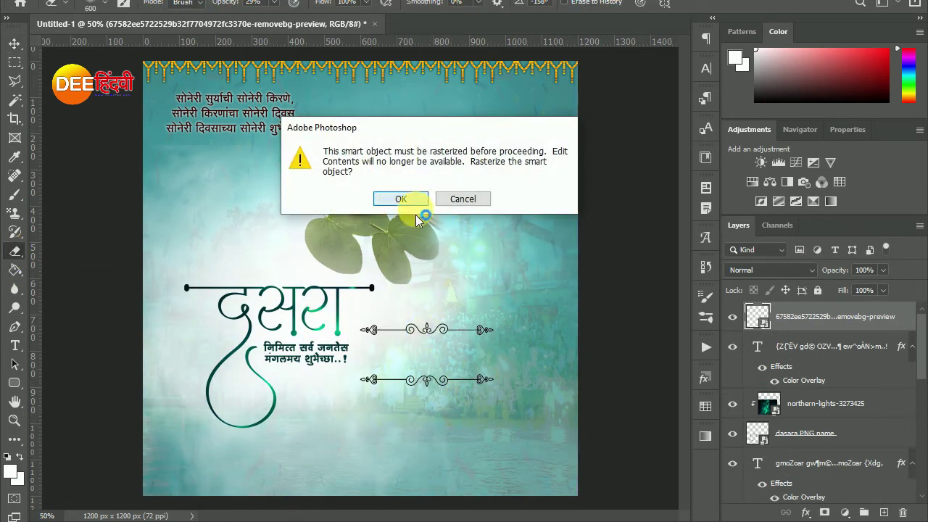
{"action": "left_click", "coordinate": [409, 199]}
{"action": "right_click", "coordinate": [421, 327]}
{"action": "scroll", "coordinate": [594, 425], "scroll_direction": "up", "scroll_amount": 3}
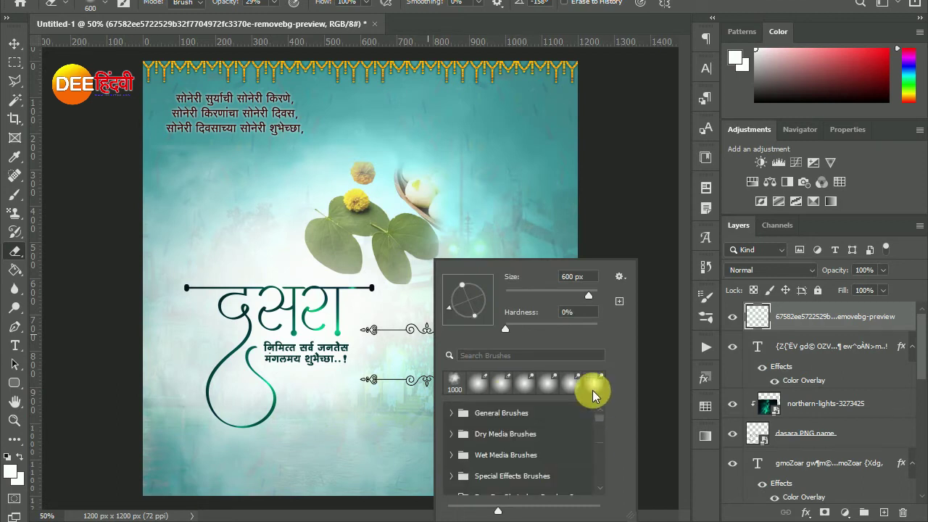
{"action": "left_click", "coordinate": [451, 412]}
{"action": "double_click", "coordinate": [529, 472]}
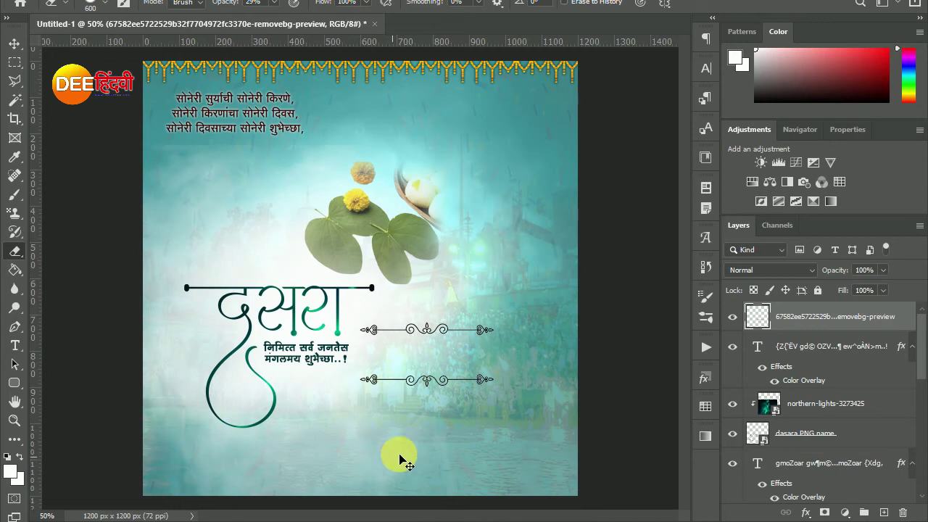
{"action": "right_click", "coordinate": [399, 455]}
{"action": "left_click_drag", "start_coordinate": [221, 2], "coordinate": [330, 4]}
{"action": "left_click", "coordinate": [13, 44]}
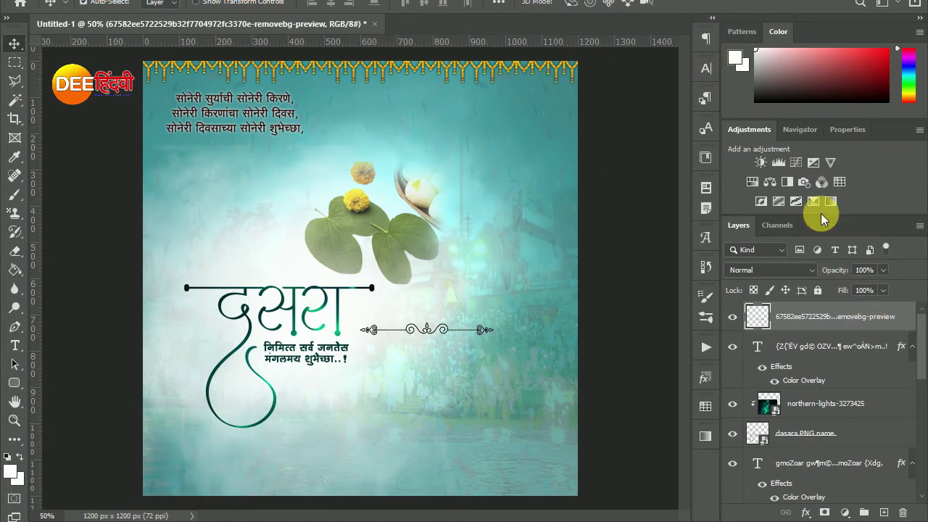
{"action": "right_click", "coordinate": [822, 316]}
Step: Apply a teal Color Overlay to the divider layer
{"action": "left_click", "coordinate": [489, 106]}
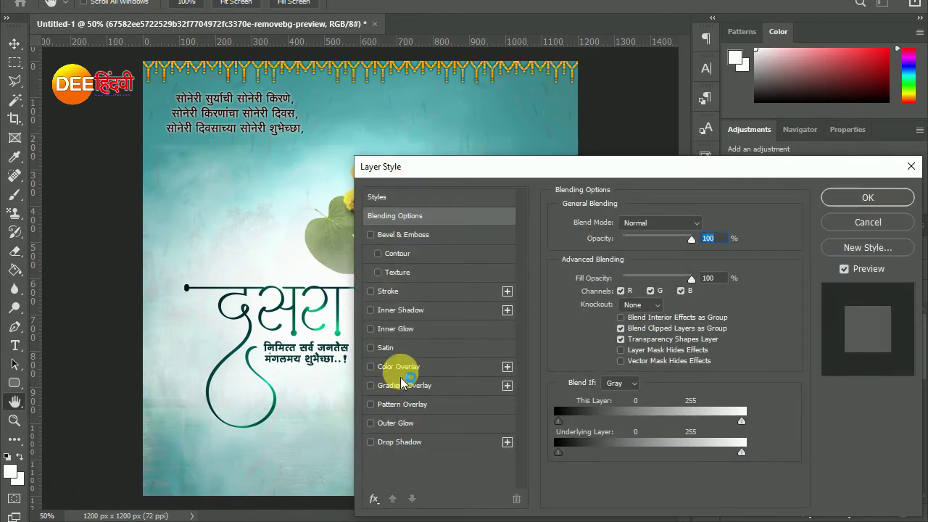
{"action": "left_click", "coordinate": [398, 366]}
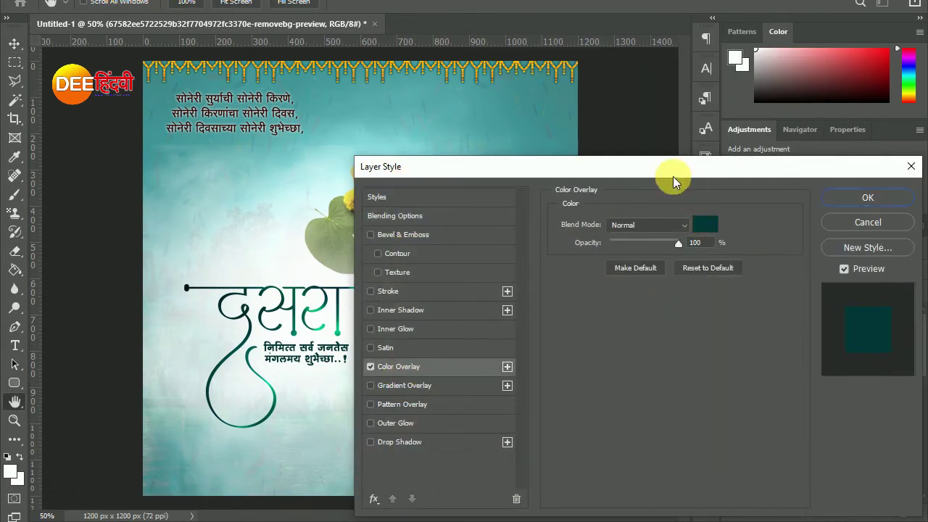
{"action": "left_click", "coordinate": [860, 196]}
Step: Scale the divider to about 65% and place it beneath the greeting text
{"action": "key", "text": "ctrl+t"}
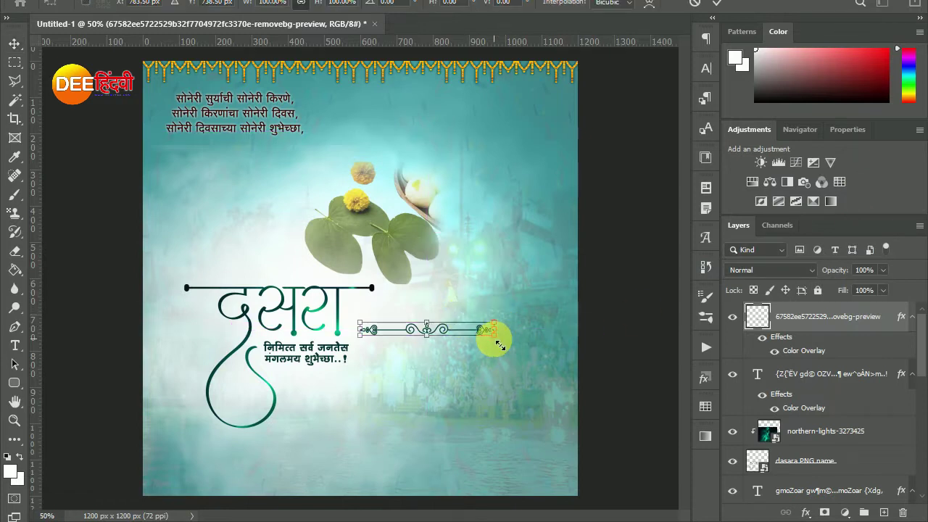
{"action": "mouse_move", "coordinate": [493, 330]}
{"action": "left_mouse_down"}
{"action": "mouse_move", "coordinate": [448, 328]}
{"action": "mouse_move", "coordinate": [313, 370]}
{"action": "left_mouse_up"}
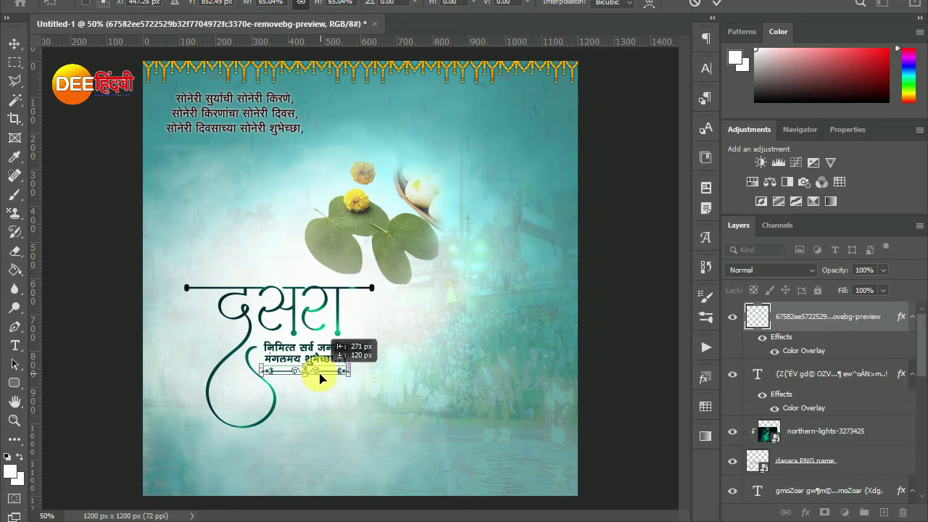
{"action": "left_click", "coordinate": [716, 2]}
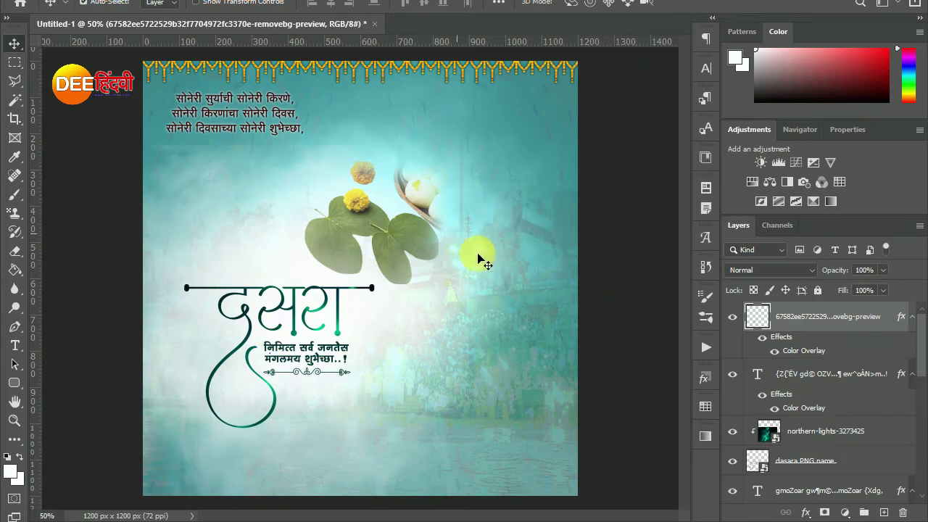
{"action": "mouse_move", "coordinate": [553, 516]}
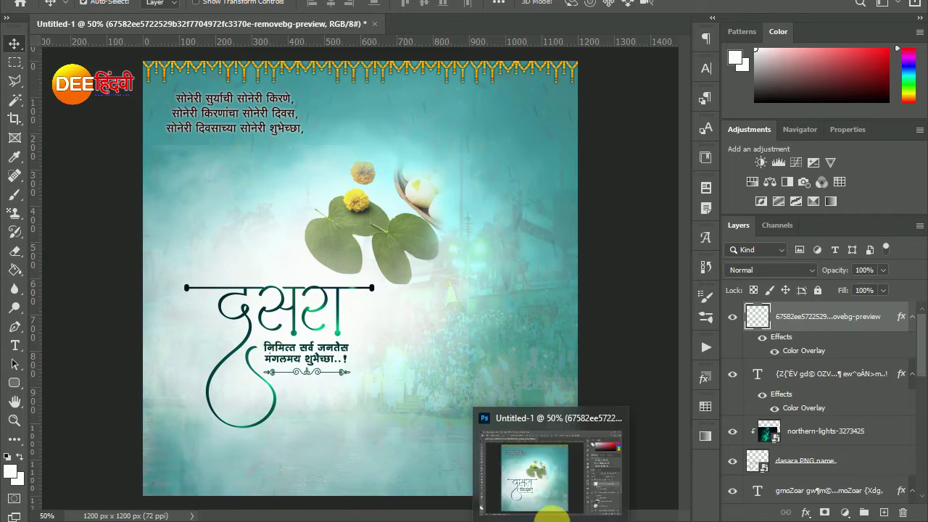
Step: Open 45.psd and drag its credits text onto the poster's bottom edge
{"action": "left_click", "coordinate": [30, 0]}
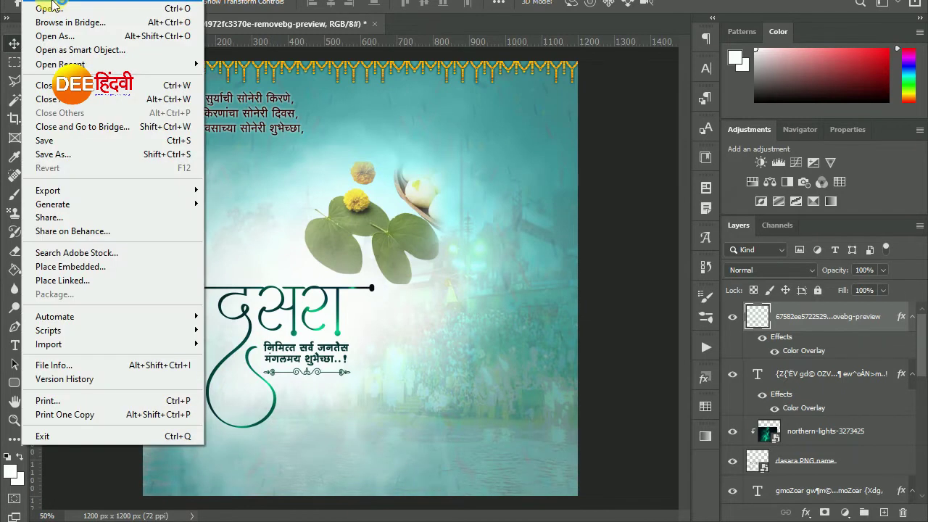
{"action": "left_click", "coordinate": [328, 111]}
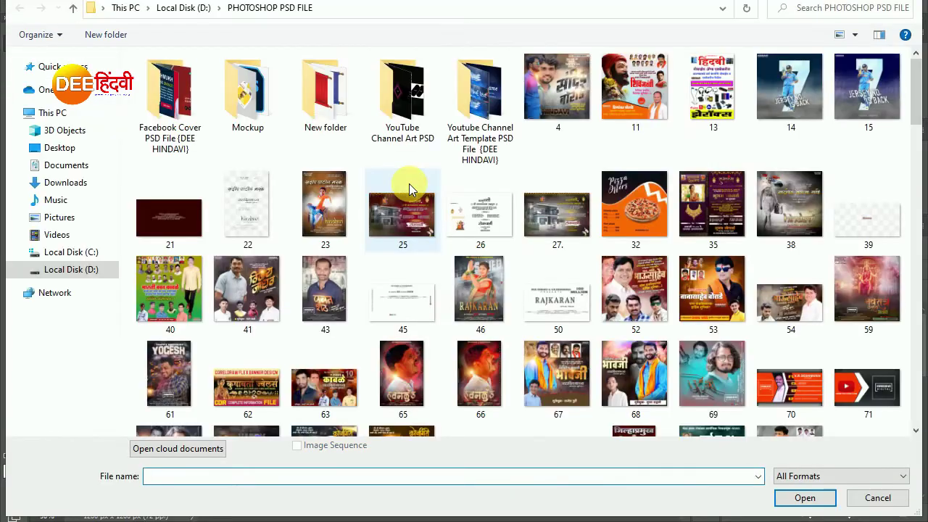
{"action": "mouse_move", "coordinate": [403, 210]}
{"action": "double_click", "coordinate": [404, 315]}
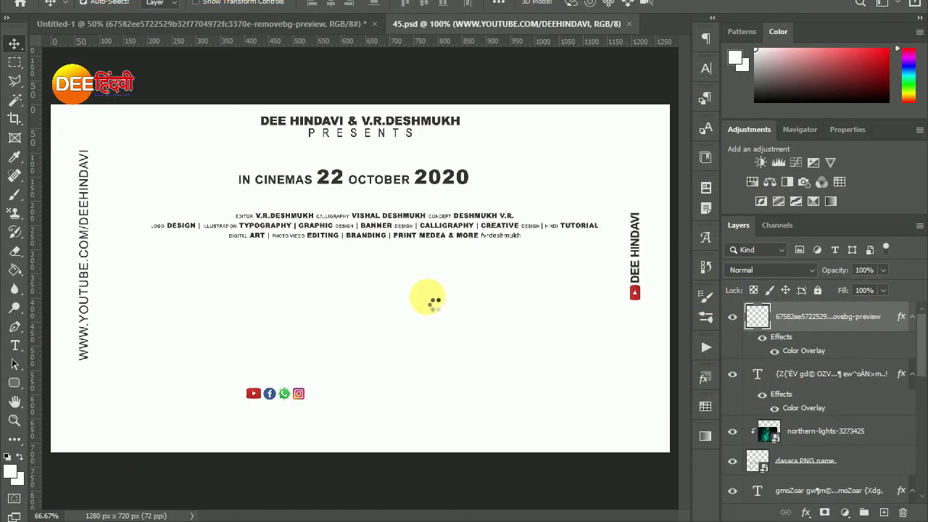
{"action": "left_click_drag", "start_coordinate": [428, 243], "coordinate": [356, 484]}
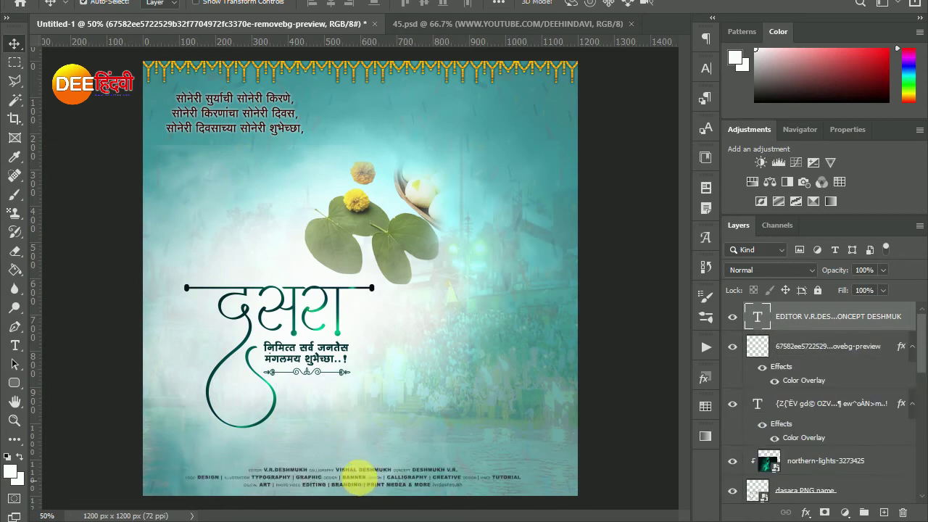
Step: Position the credits text at the bottom and stretch it across the poster width
{"action": "left_click_drag", "start_coordinate": [392, 482], "coordinate": [420, 500]}
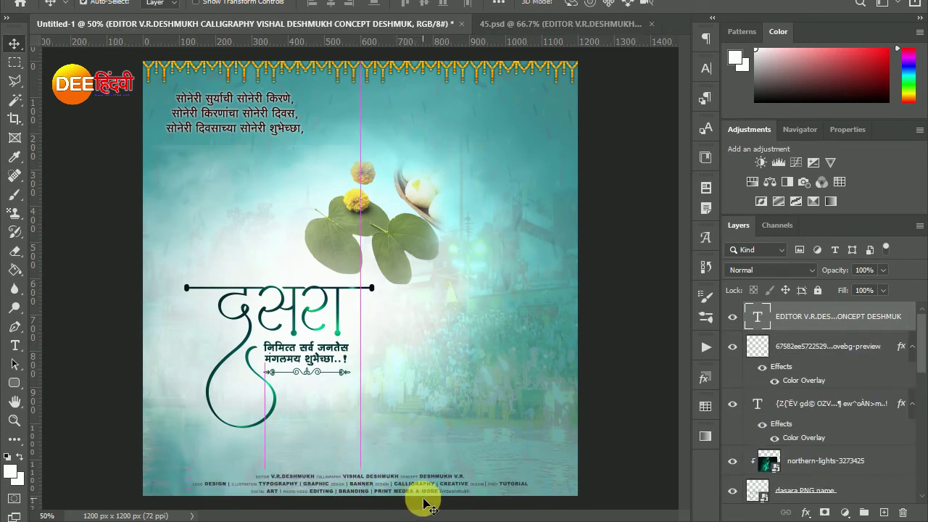
{"action": "left_click_drag", "start_coordinate": [419, 506], "coordinate": [421, 499]}
{"action": "key", "text": "ctrl+t"}
{"action": "left_click_drag", "start_coordinate": [536, 475], "coordinate": [564, 390]}
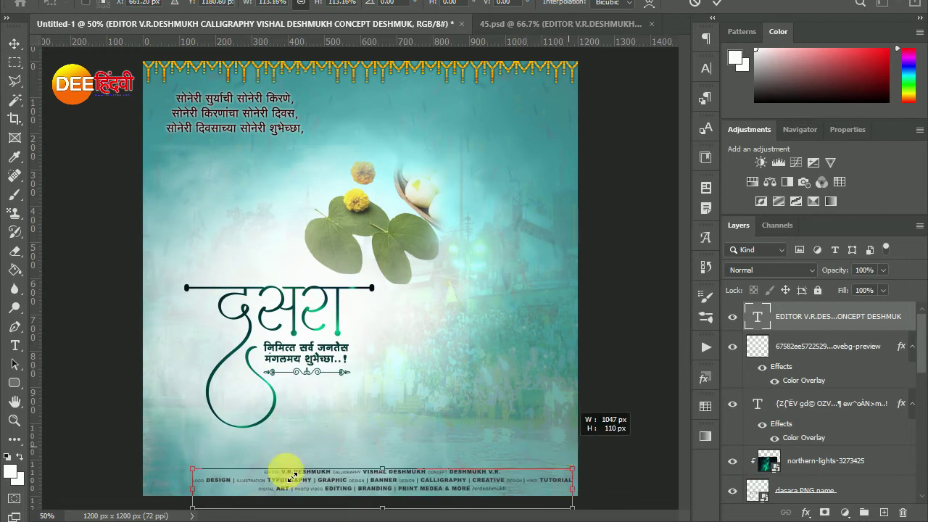
{"action": "left_click_drag", "start_coordinate": [187, 472], "coordinate": [149, 462]}
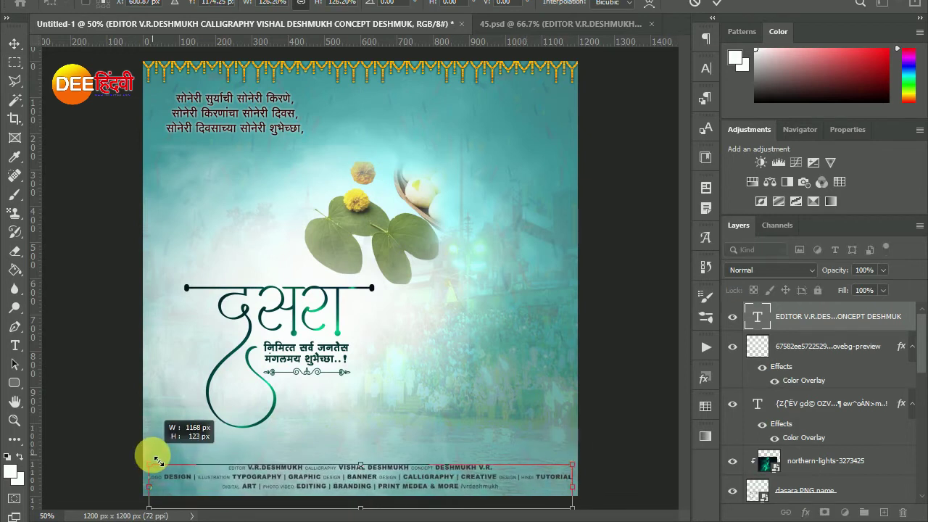
{"action": "left_click", "coordinate": [718, 7]}
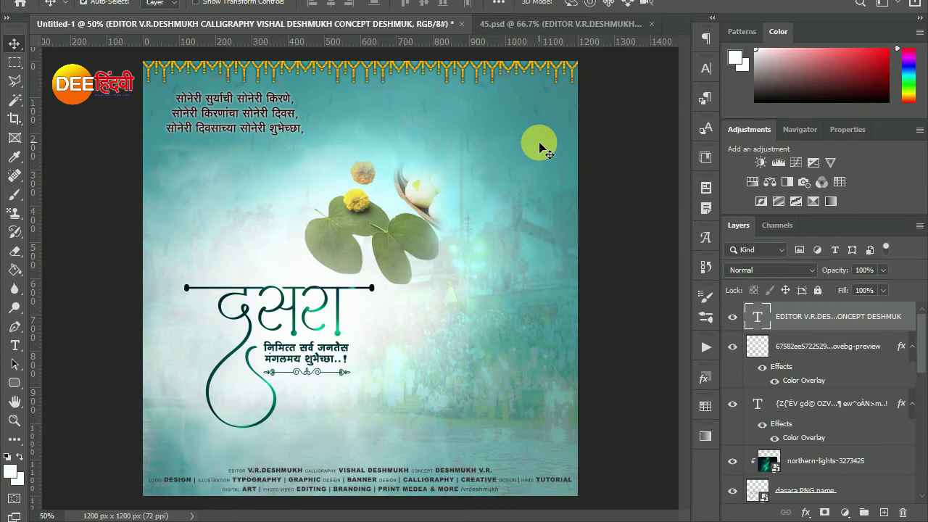
Step: Give the credits text a dark maroon 360202 Color Overlay
{"action": "right_click", "coordinate": [834, 320]}
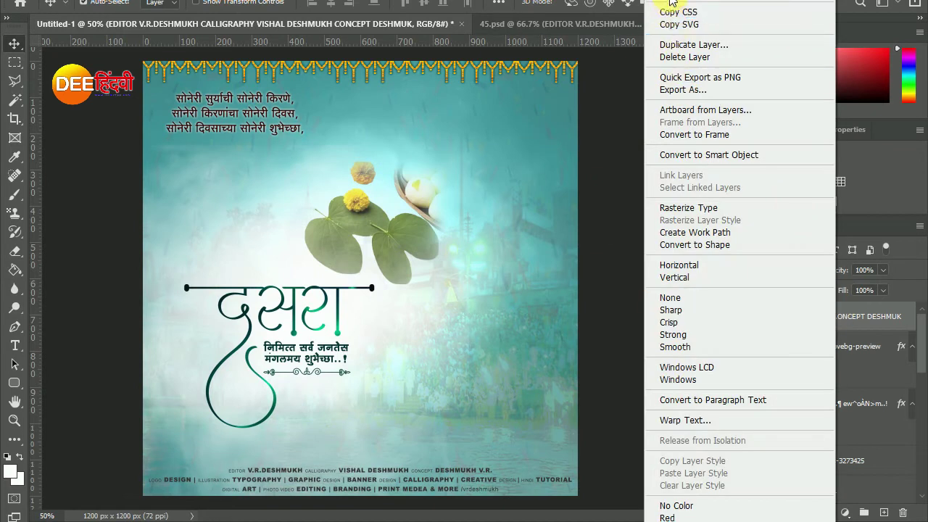
{"action": "left_click", "coordinate": [595, 203]}
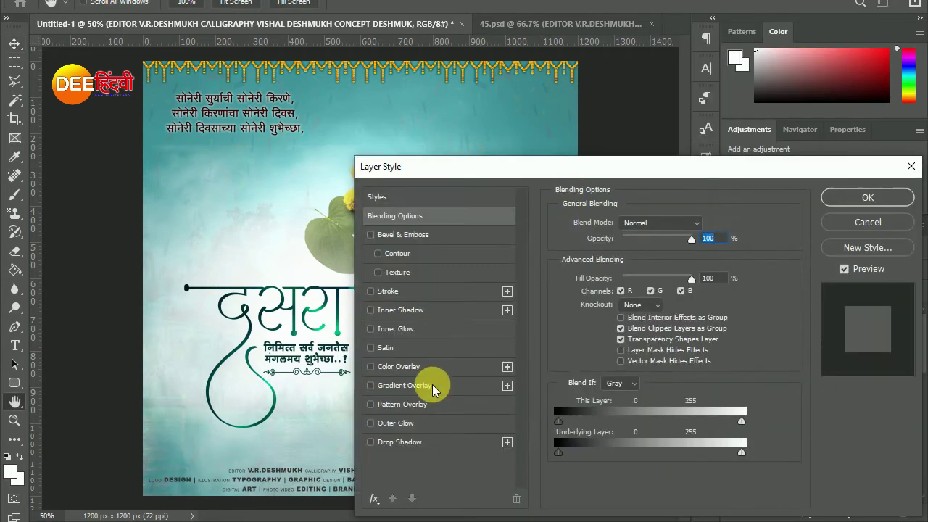
{"action": "left_click", "coordinate": [397, 367]}
{"action": "left_click", "coordinate": [713, 228]}
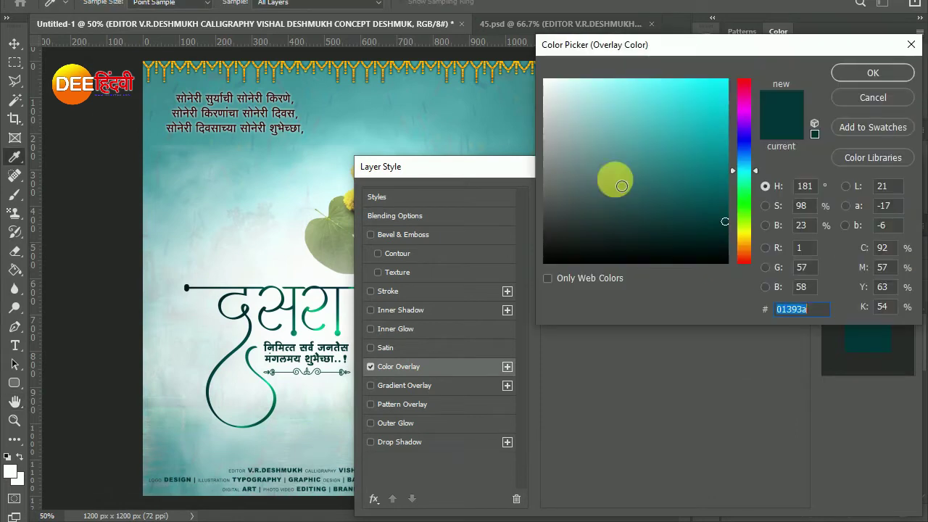
{"action": "left_click", "coordinate": [280, 99]}
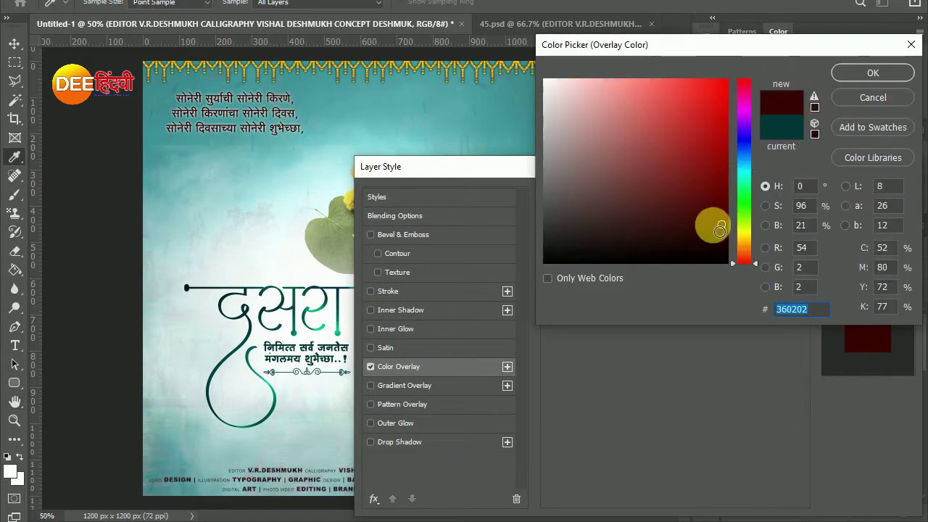
{"action": "left_click", "coordinate": [883, 77]}
{"action": "left_click", "coordinate": [854, 197]}
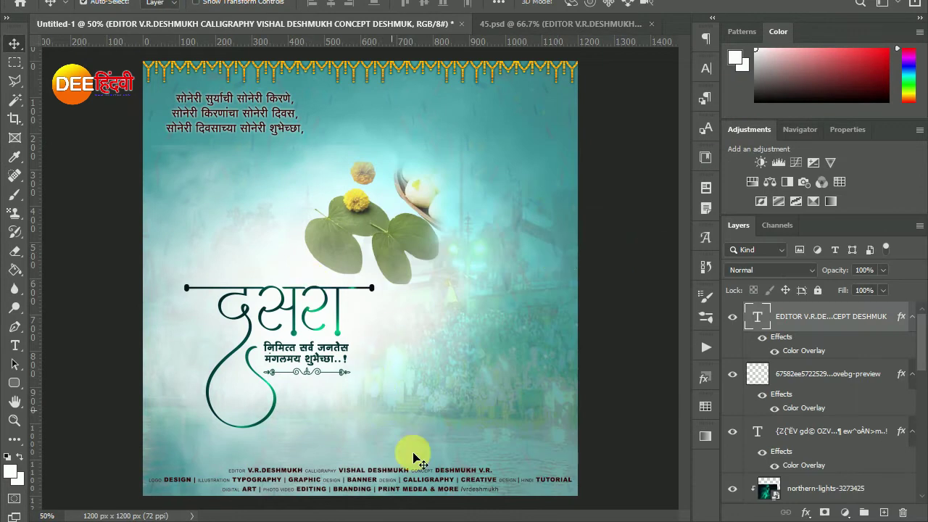
{"action": "left_click", "coordinate": [512, 22]}
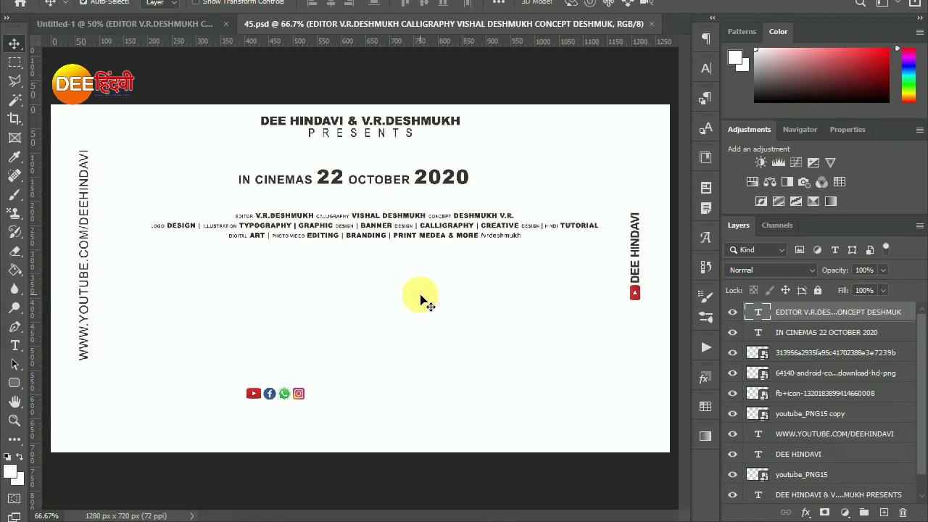
Step: Copy the four social-media icons below the credits at bottom-left, and bring over the date text
{"action": "left_click", "coordinate": [298, 394]}
{"action": "left_click", "coordinate": [809, 372], "text": "shift"}
{"action": "left_click", "coordinate": [811, 413], "text": "shift"}
{"action": "mouse_move", "coordinate": [311, 394]}
{"action": "left_mouse_down"}
{"action": "mouse_move", "coordinate": [221, 29]}
{"action": "mouse_move", "coordinate": [341, 359]}
{"action": "left_mouse_up"}
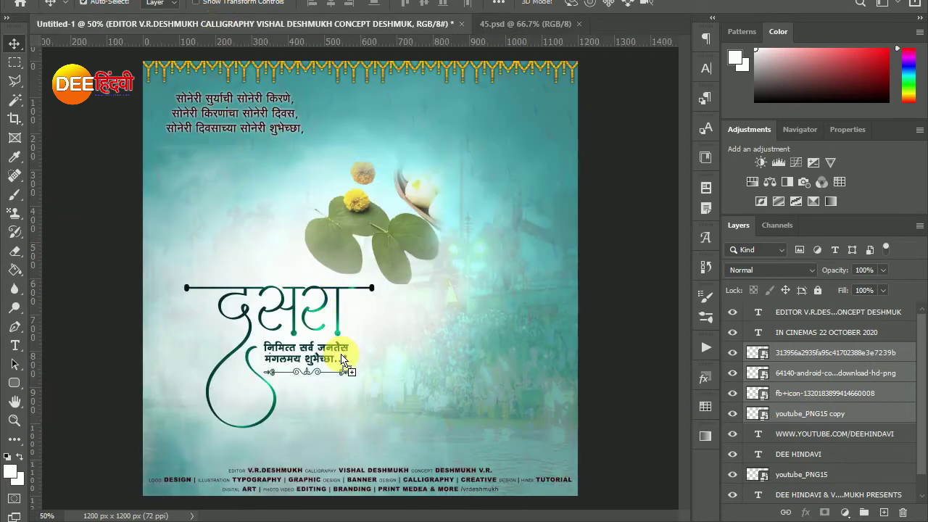
{"action": "left_click_drag", "start_coordinate": [557, 116], "coordinate": [543, 95]}
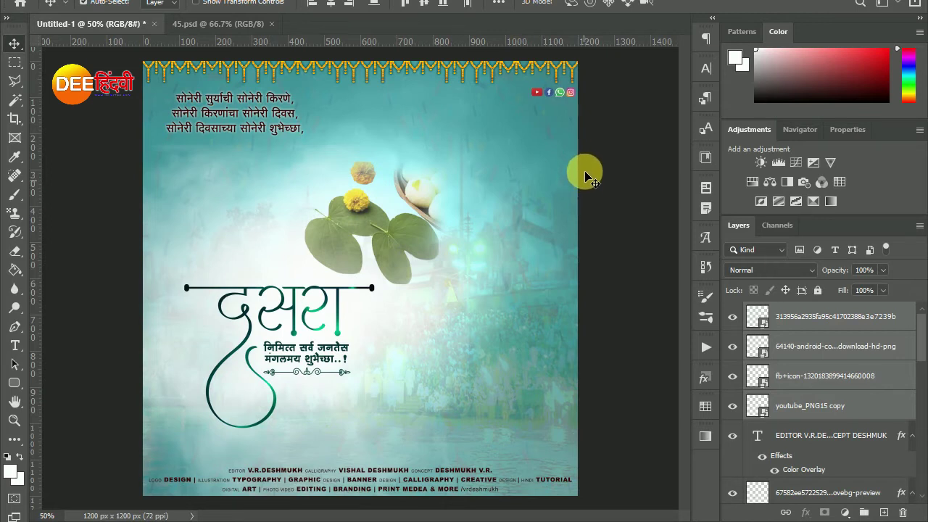
{"action": "left_click_drag", "start_coordinate": [543, 92], "coordinate": [184, 470]}
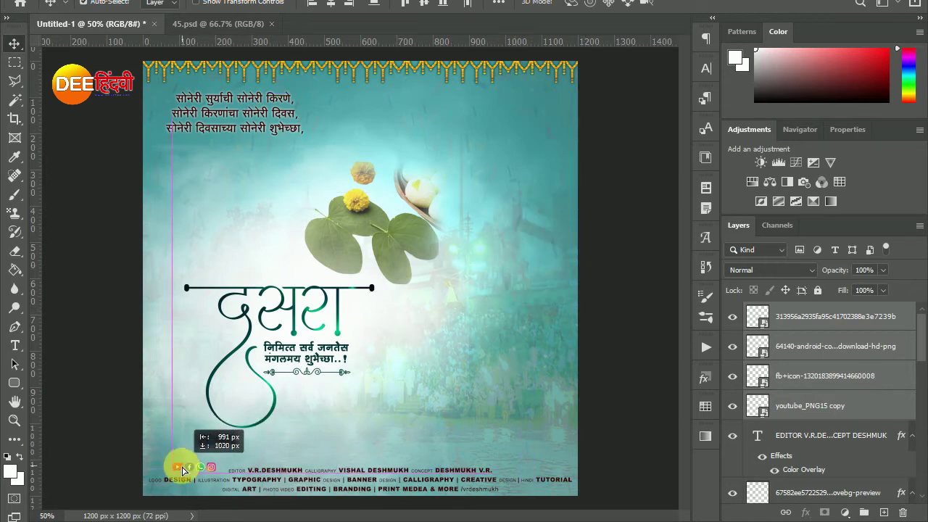
{"action": "left_click_drag", "start_coordinate": [184, 470], "coordinate": [178, 490]}
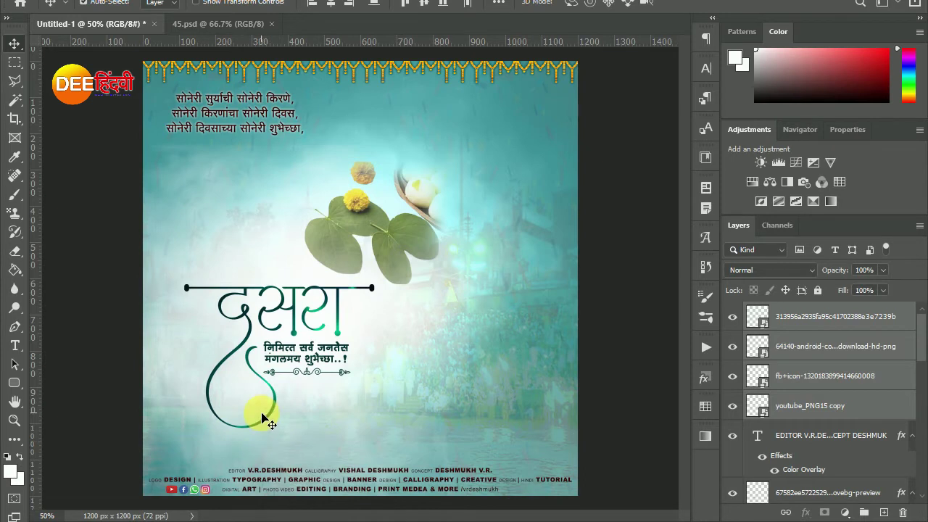
{"action": "left_click", "coordinate": [218, 23]}
{"action": "mouse_move", "coordinate": [128, 58]}
{"action": "left_mouse_down"}
{"action": "mouse_move", "coordinate": [374, 108]}
{"action": "mouse_move", "coordinate": [378, 457]}
{"action": "left_mouse_up"}
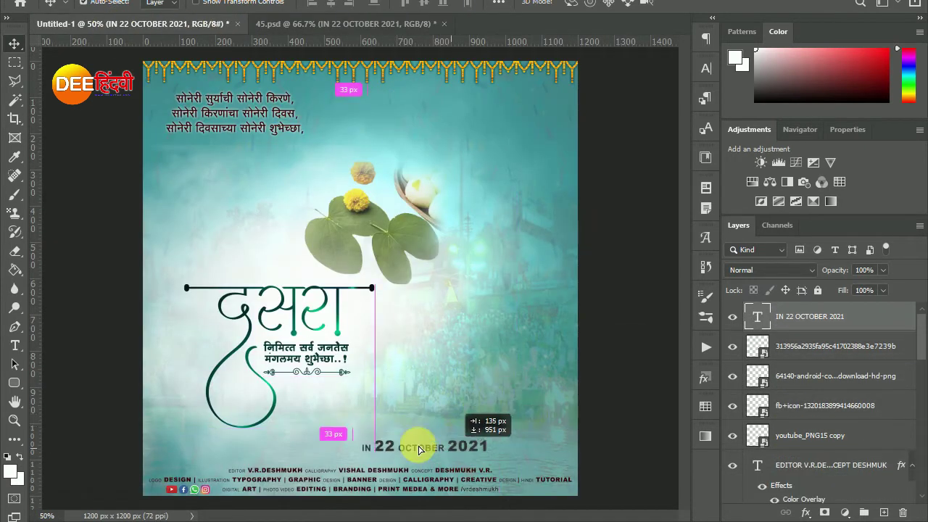
Step: Centre the date text above the credits with a dark teal overlay sampled from the title
{"action": "left_click_drag", "start_coordinate": [378, 457], "coordinate": [383, 463]}
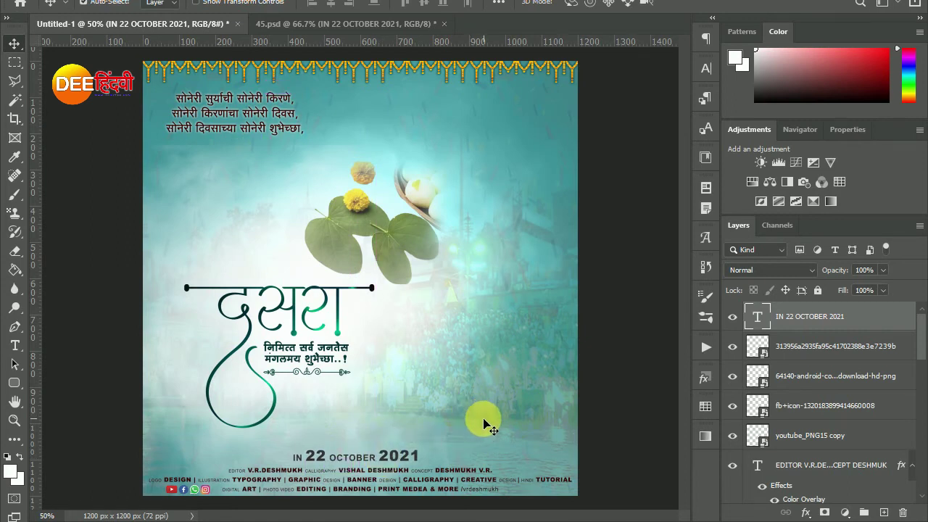
{"action": "right_click", "coordinate": [854, 317]}
{"action": "left_click", "coordinate": [682, 4]}
{"action": "left_click", "coordinate": [414, 370]}
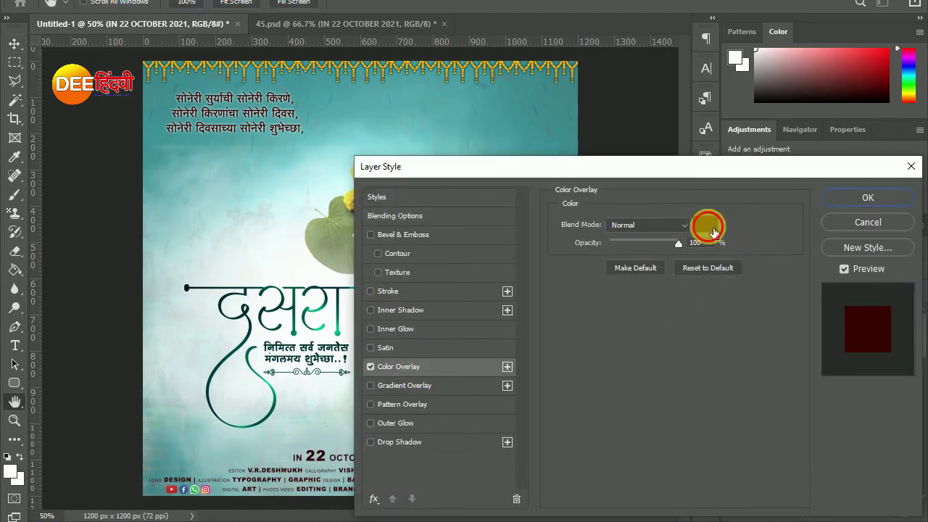
{"action": "left_click", "coordinate": [707, 223]}
{"action": "left_click", "coordinate": [344, 297]}
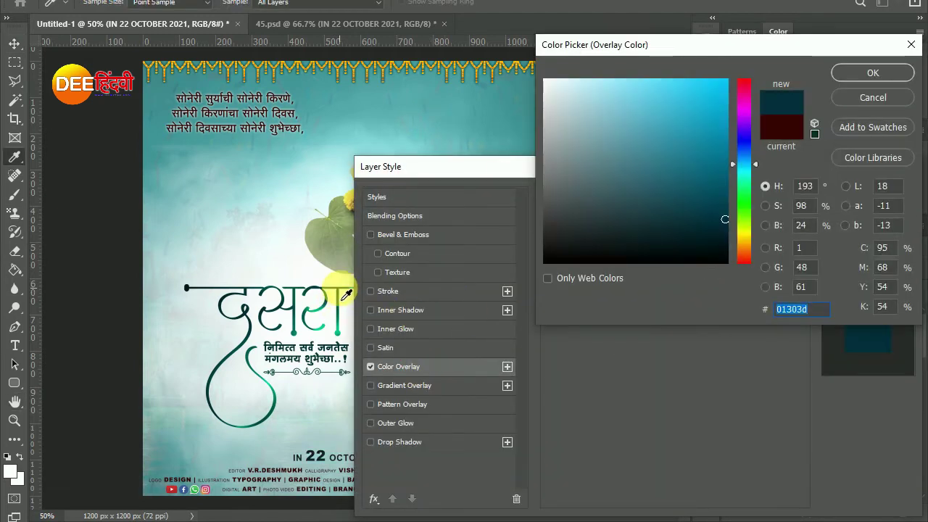
{"action": "left_click", "coordinate": [873, 73]}
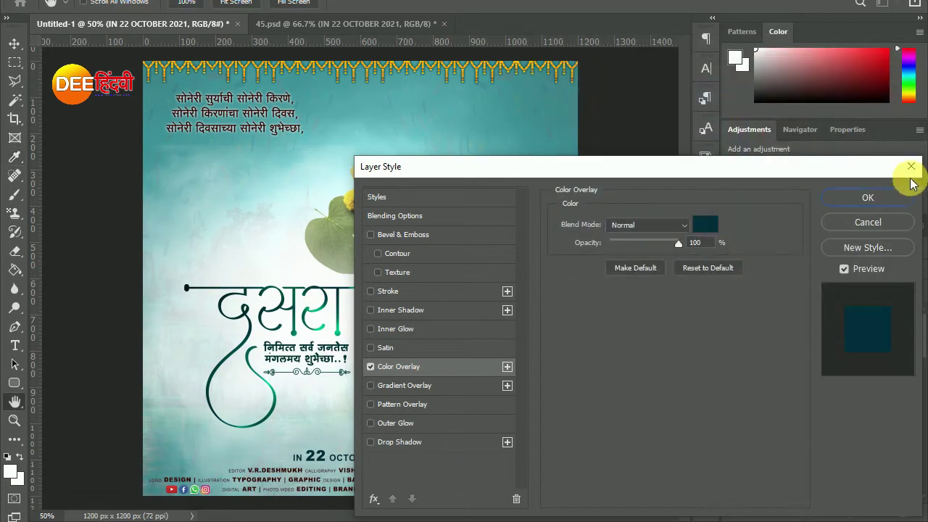
{"action": "left_click", "coordinate": [869, 197]}
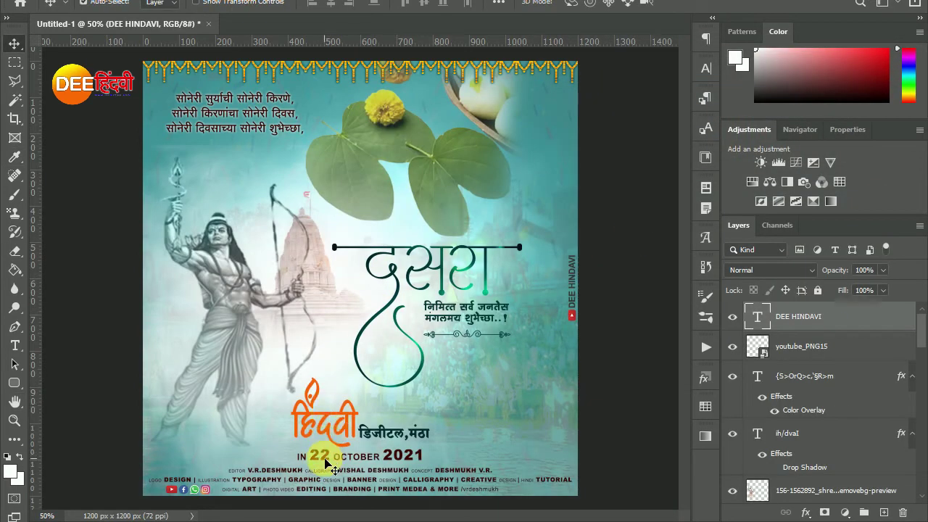
Step: Change the date to IN 15 OCTOBER 2021 and fine-tune its position
{"action": "left_click", "coordinate": [326, 461]}
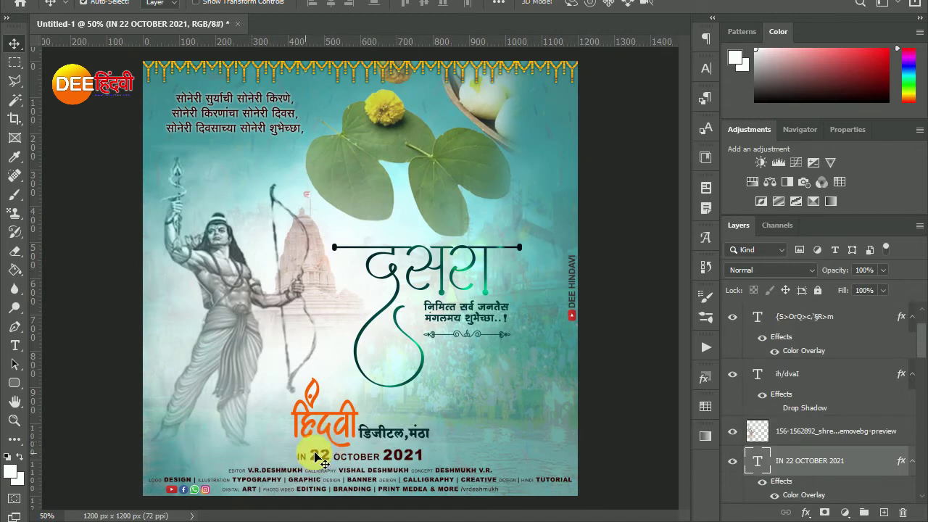
{"action": "left_click", "coordinate": [14, 346]}
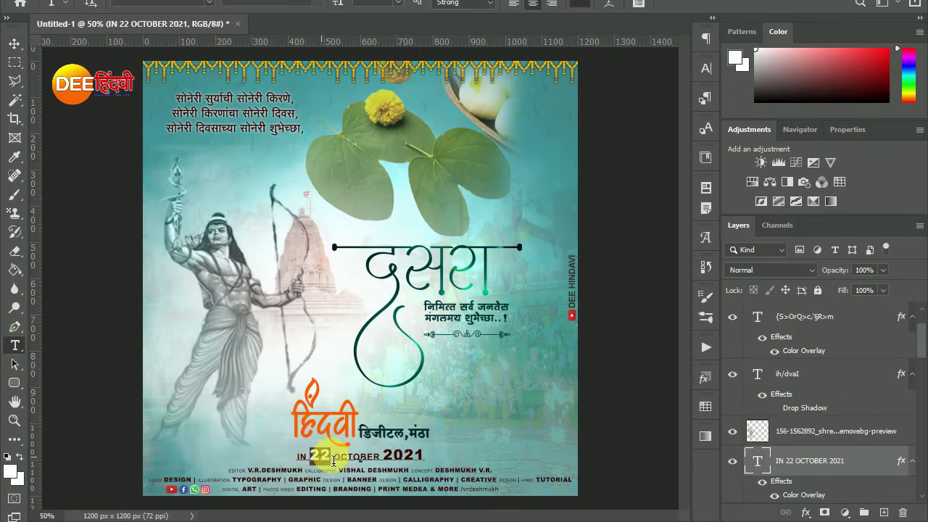
{"action": "double_click", "coordinate": [323, 457]}
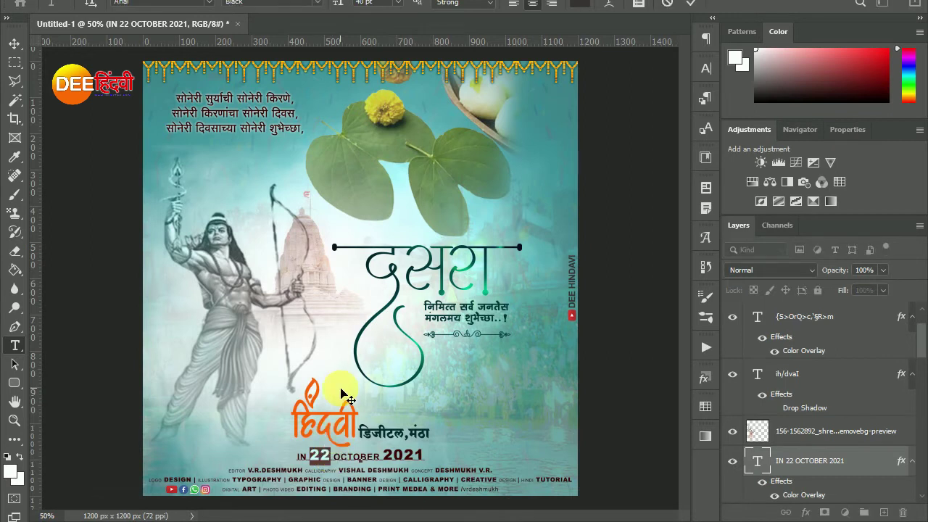
{"action": "type", "text": "15"}
{"action": "left_click", "coordinate": [15, 45]}
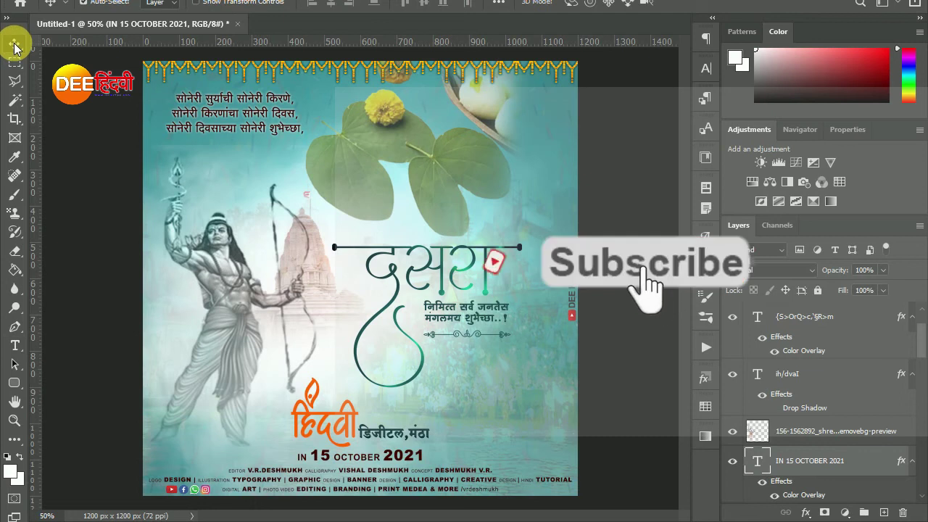
{"action": "left_click_drag", "start_coordinate": [360, 454], "coordinate": [353, 457]}
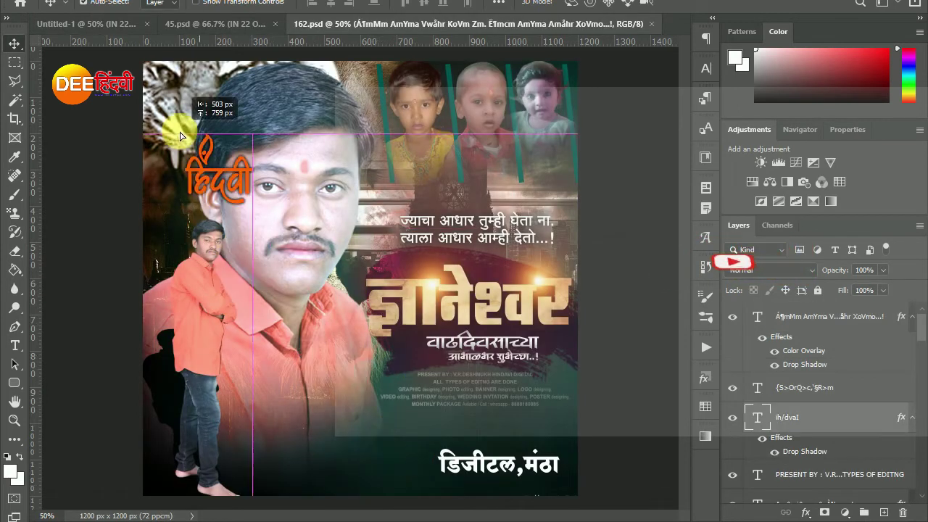
Step: Bring the orange हिंदवी logo into the poster and remove its Drop Shadow
{"action": "left_click", "coordinate": [113, 23]}
{"action": "mouse_move", "coordinate": [412, 427]}
{"action": "left_mouse_down"}
{"action": "mouse_move", "coordinate": [404, 429]}
{"action": "mouse_move", "coordinate": [421, 397]}
{"action": "left_mouse_up"}
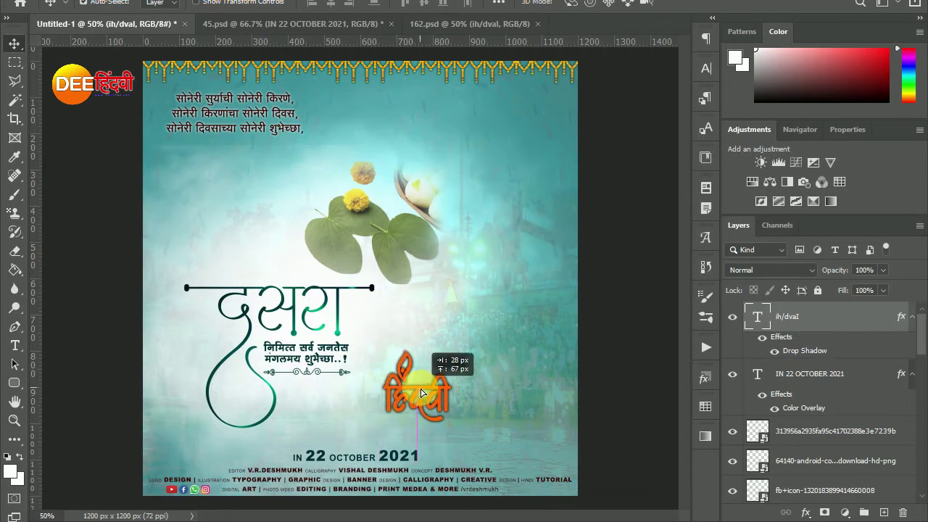
{"action": "right_click", "coordinate": [880, 321]}
{"action": "left_click", "coordinate": [707, 18]}
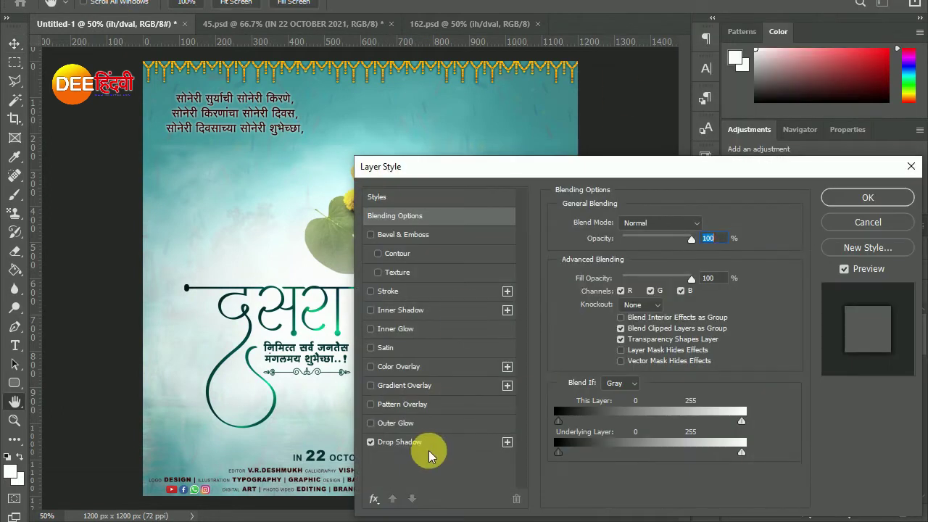
{"action": "left_click", "coordinate": [392, 440]}
{"action": "left_click", "coordinate": [355, 440]}
{"action": "left_click", "coordinate": [852, 201]}
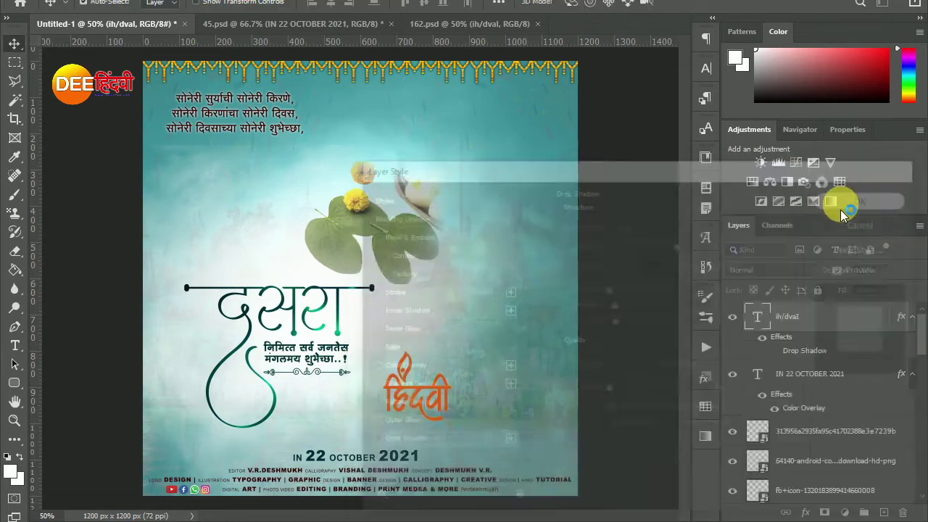
Step: Add the डिजीटल,मंठा text from 162.psd beside the logo, scaled to about 59%
{"action": "left_click", "coordinate": [471, 24]}
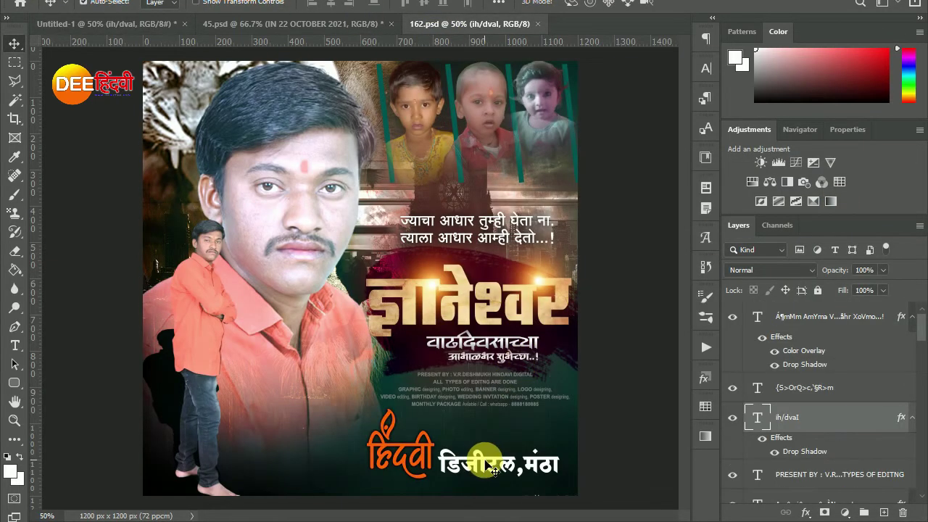
{"action": "left_click_drag", "start_coordinate": [493, 470], "coordinate": [499, 433]}
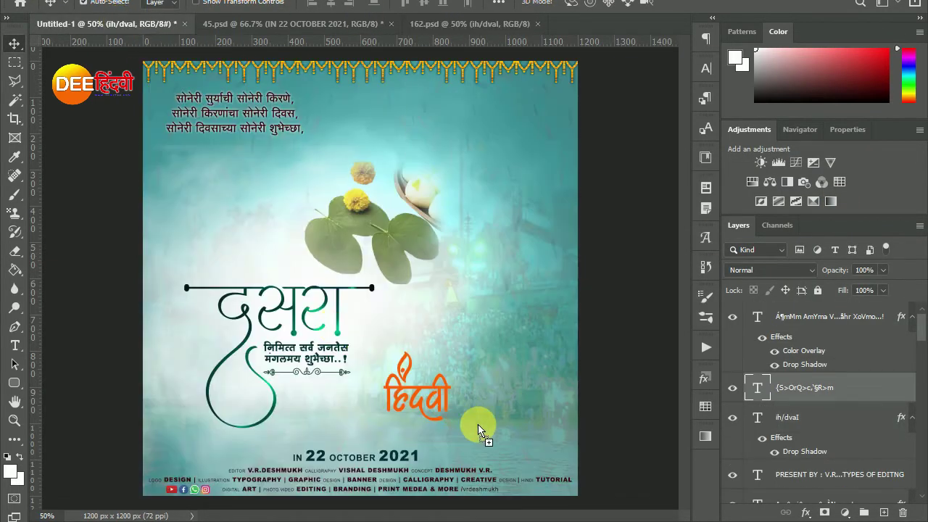
{"action": "left_click_drag", "start_coordinate": [497, 433], "coordinate": [530, 431]}
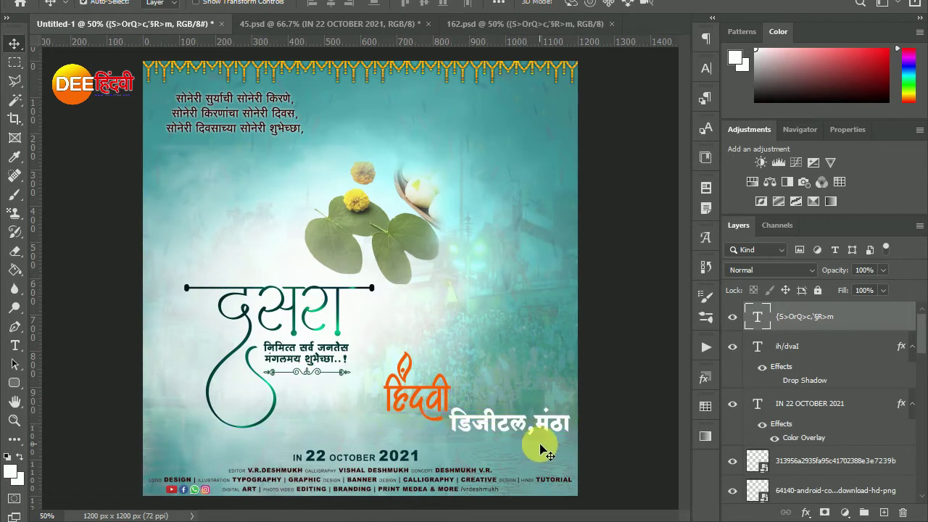
{"action": "key", "text": "ctrl+t"}
{"action": "left_click_drag", "start_coordinate": [572, 434], "coordinate": [482, 423]}
{"action": "left_click", "coordinate": [716, 2]}
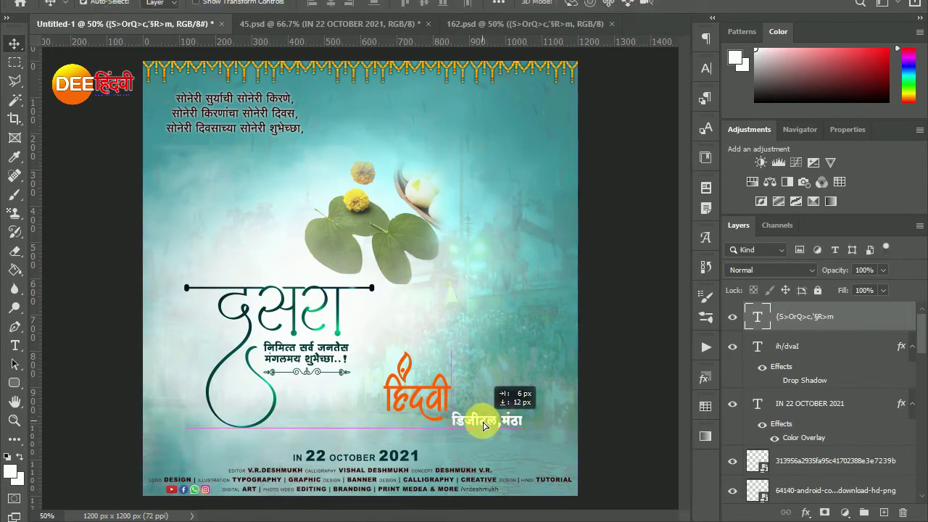
{"action": "right_click", "coordinate": [826, 316]}
Step: Turn on a Color Overlay for the डिजीटल,मंठा line and open its colour picker
{"action": "left_click", "coordinate": [521, 277]}
{"action": "left_click_drag", "start_coordinate": [558, 166], "coordinate": [688, 109]}
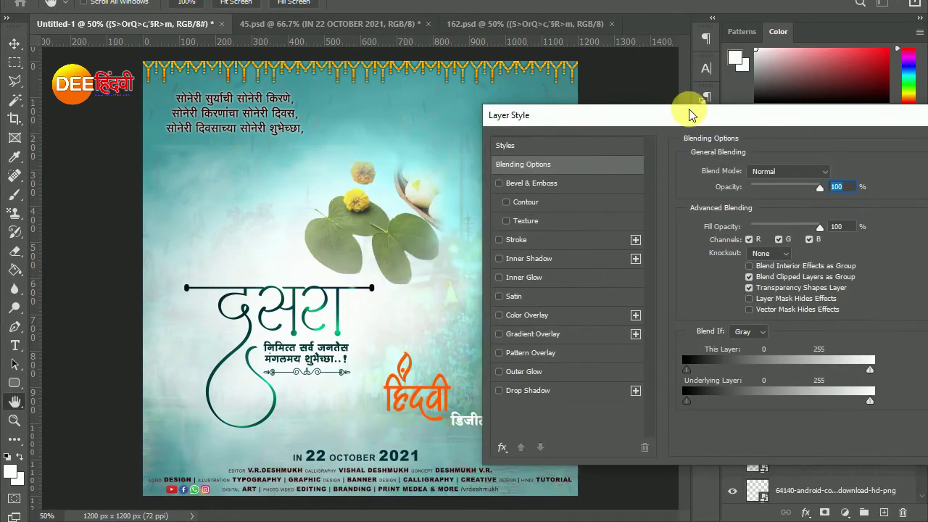
{"action": "left_click", "coordinate": [528, 309]}
{"action": "left_click", "coordinate": [835, 167]}
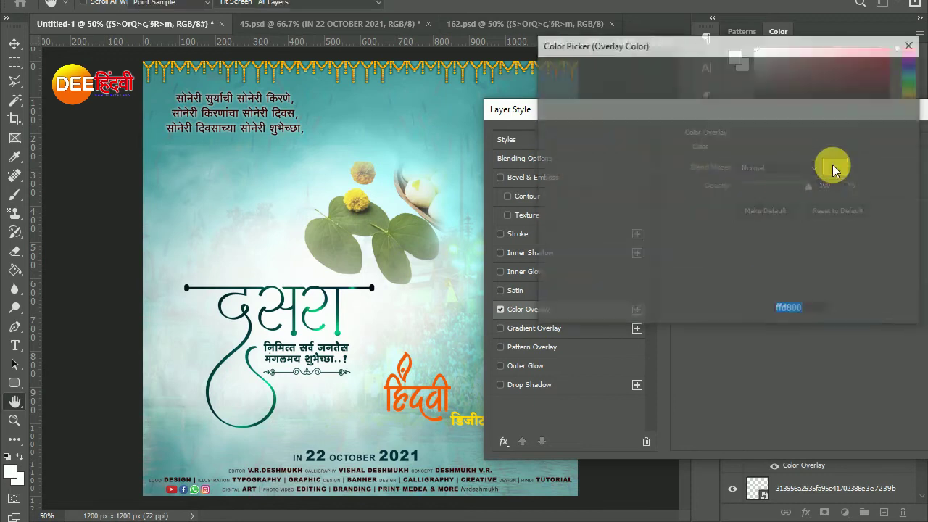
{"action": "left_click", "coordinate": [330, 355]}
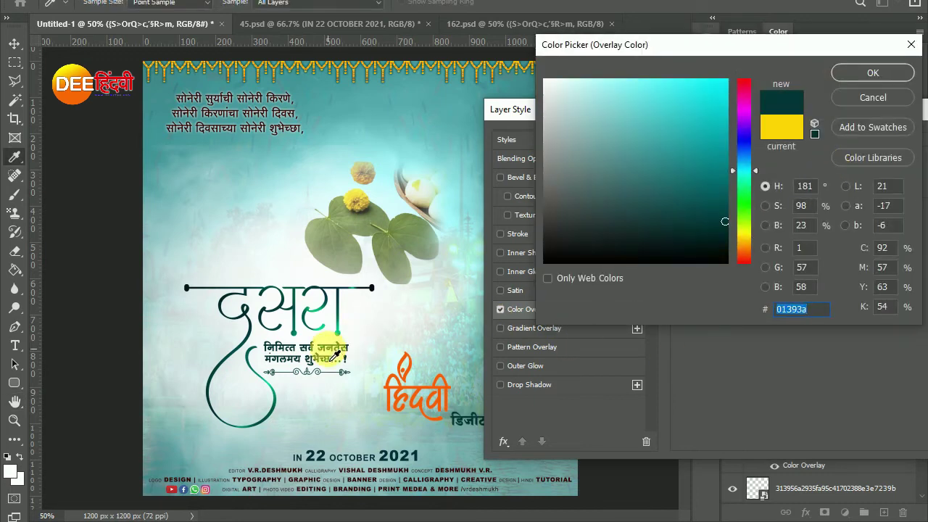
Step: Set the overlay colour to black 010101, confirm both dialogs, and nudge the हिंदवी logo
{"action": "left_click", "coordinate": [743, 107]}
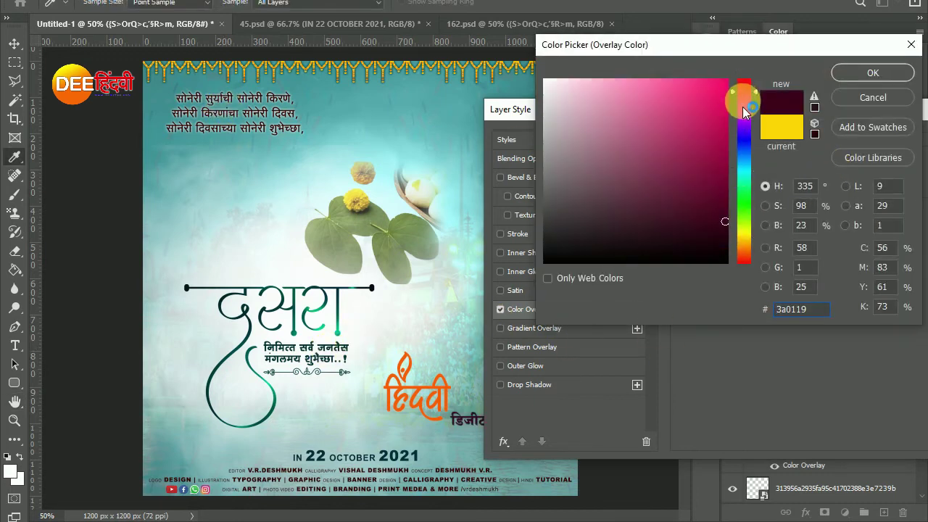
{"action": "left_click_drag", "start_coordinate": [726, 83], "coordinate": [729, 68]}
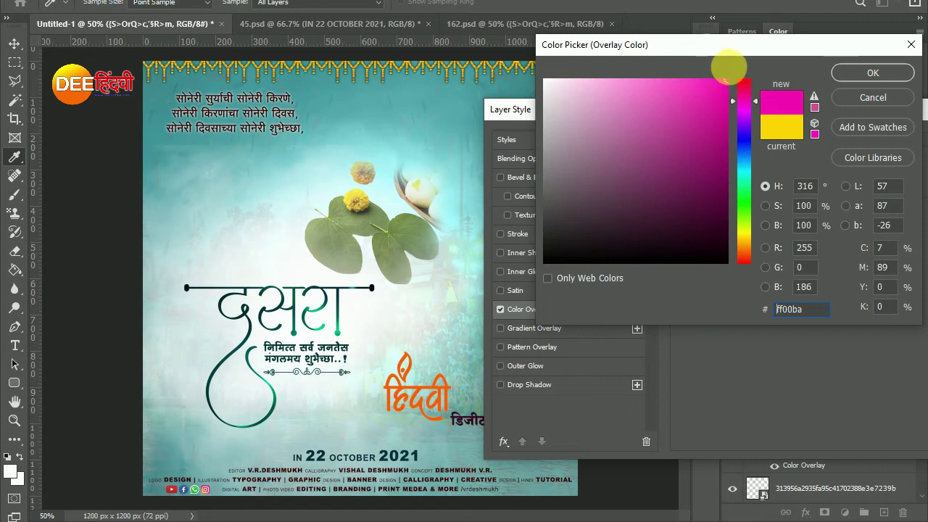
{"action": "left_click", "coordinate": [726, 189]}
{"action": "mouse_move", "coordinate": [735, 195]}
{"action": "left_mouse_down"}
{"action": "mouse_move", "coordinate": [731, 79]}
{"action": "mouse_move", "coordinate": [744, 78]}
{"action": "left_mouse_up"}
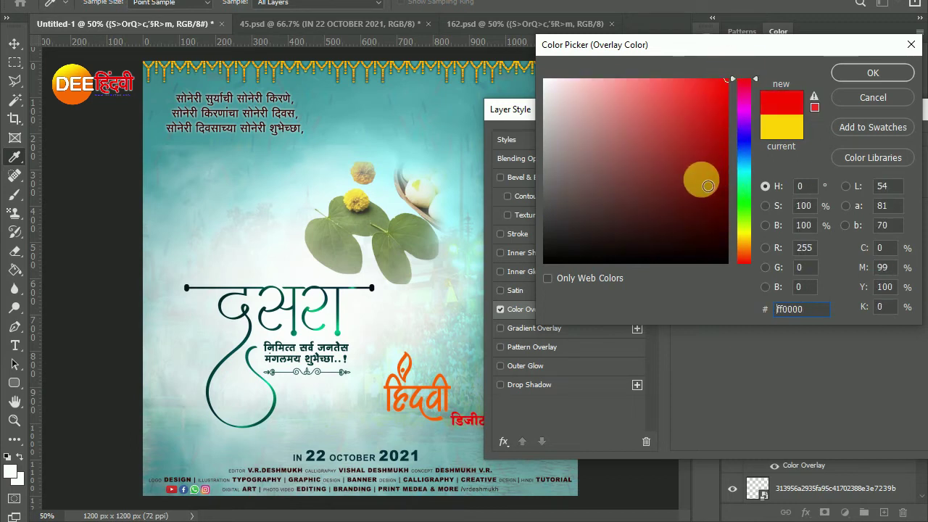
{"action": "left_click", "coordinate": [747, 249]}
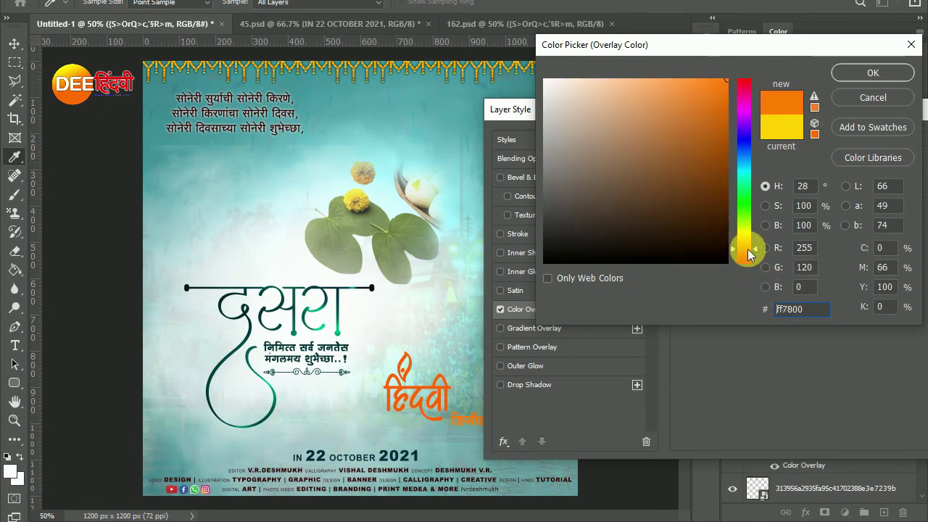
{"action": "left_click", "coordinate": [739, 107]}
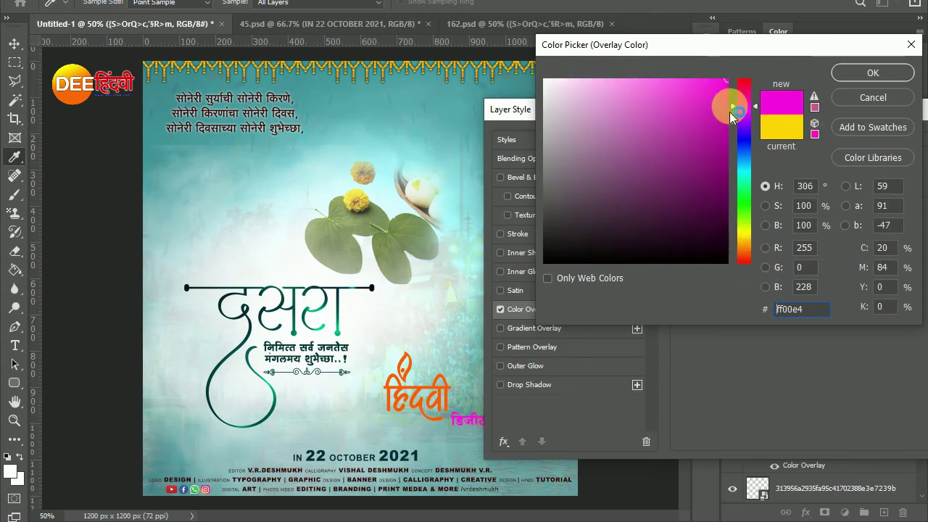
{"action": "left_click", "coordinate": [746, 253]}
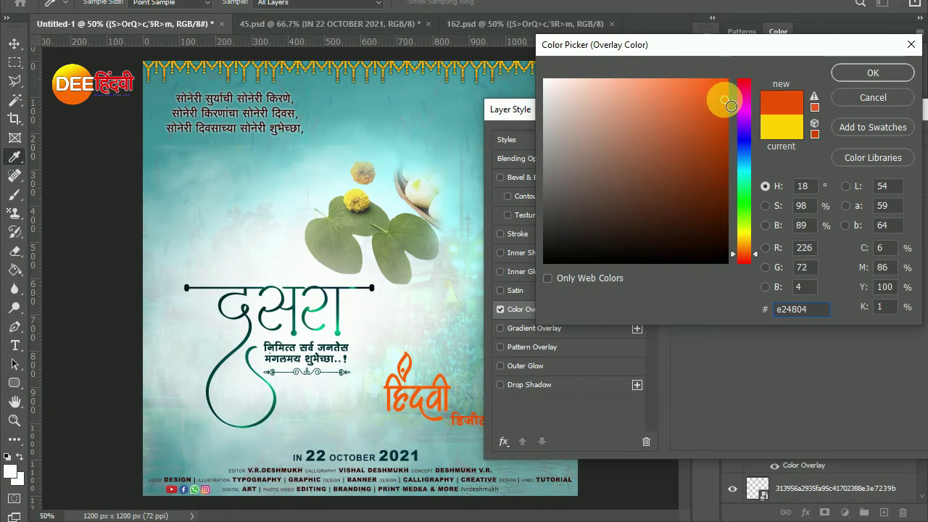
{"action": "left_click_drag", "start_coordinate": [731, 106], "coordinate": [545, 262]}
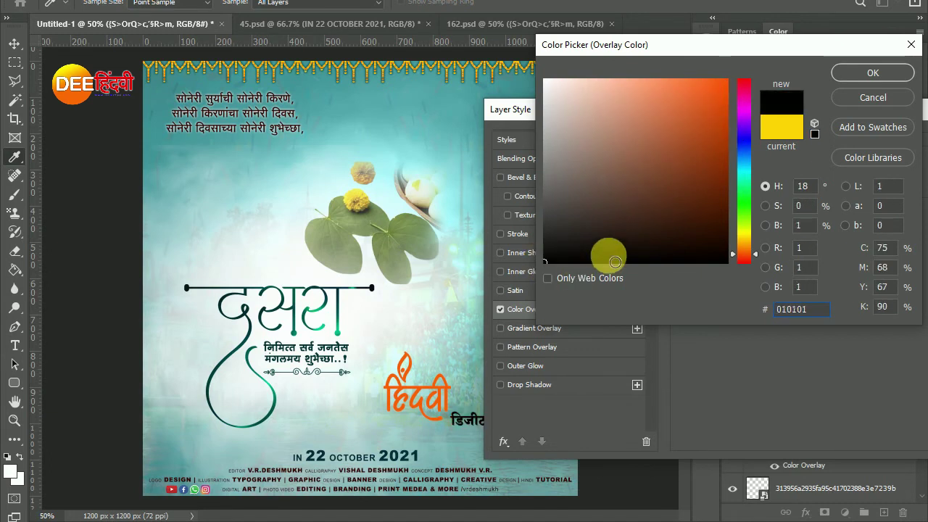
{"action": "left_click", "coordinate": [845, 80]}
{"action": "left_click", "coordinate": [866, 122]}
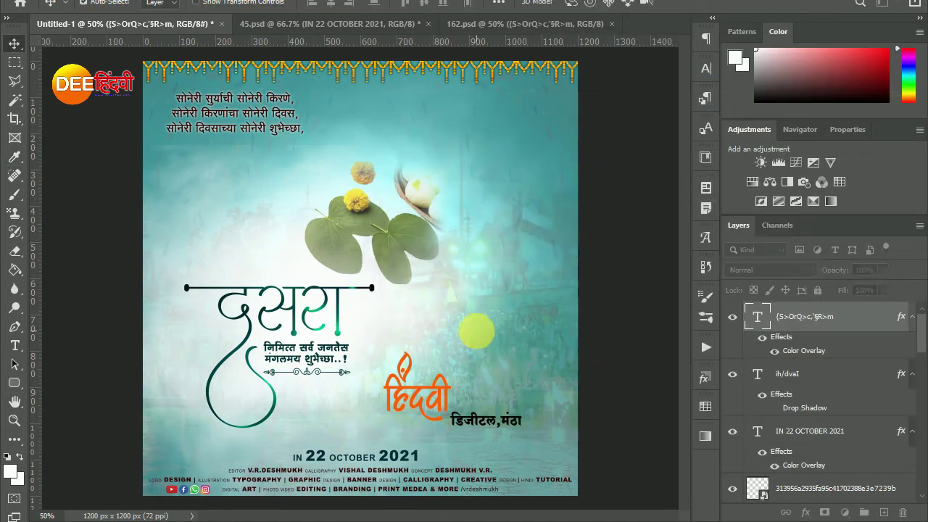
{"action": "mouse_move", "coordinate": [412, 396]}
{"action": "left_mouse_down"}
{"action": "mouse_move", "coordinate": [458, 410]}
{"action": "mouse_move", "coordinate": [451, 417]}
{"action": "left_mouse_up"}
Step: Pair the हिंदवी logo and डिजीटल,मंठा text, with the text tucked below the logo
{"action": "left_click_drag", "start_coordinate": [490, 420], "coordinate": [520, 454]}
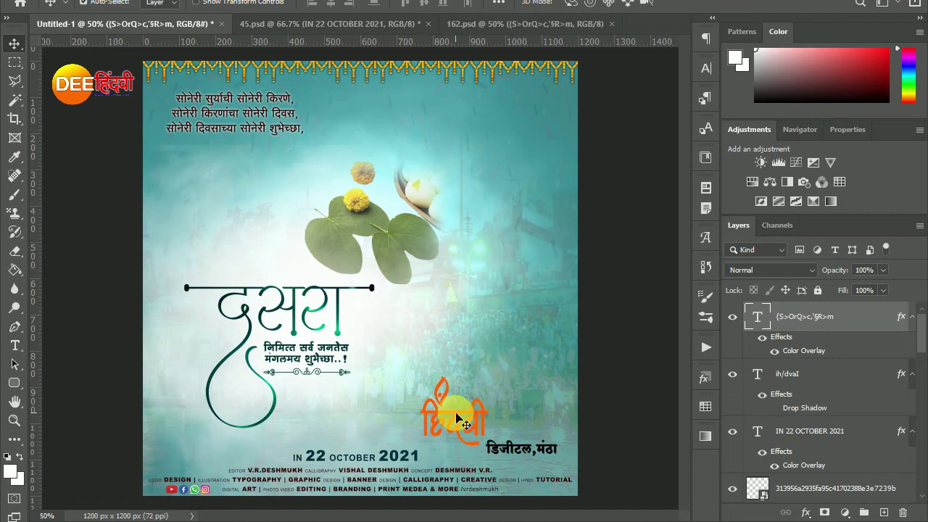
{"action": "left_click_drag", "start_coordinate": [458, 420], "coordinate": [500, 136]}
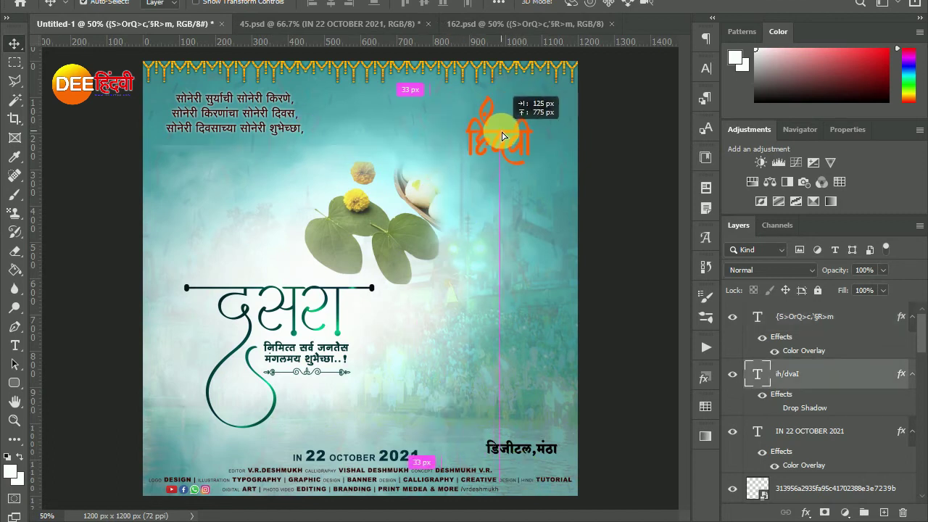
{"action": "left_click_drag", "start_coordinate": [497, 136], "coordinate": [486, 134]}
{"action": "left_click_drag", "start_coordinate": [520, 448], "coordinate": [519, 180]}
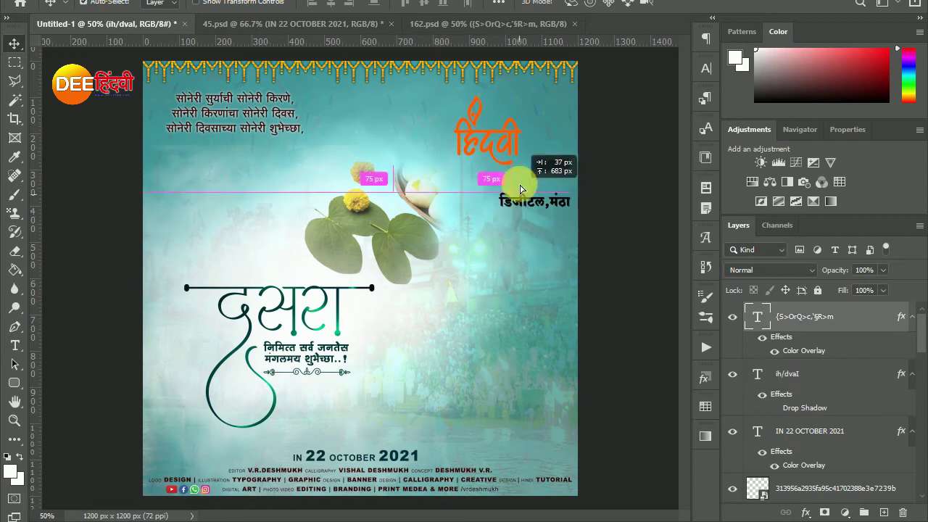
{"action": "left_click_drag", "start_coordinate": [519, 180], "coordinate": [520, 180]}
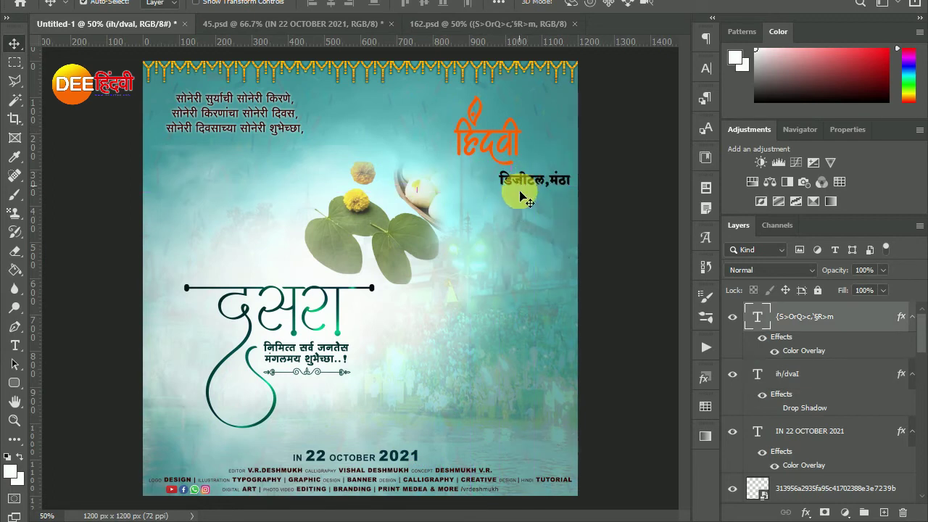
{"action": "left_click_drag", "start_coordinate": [511, 119], "coordinate": [551, 116]}
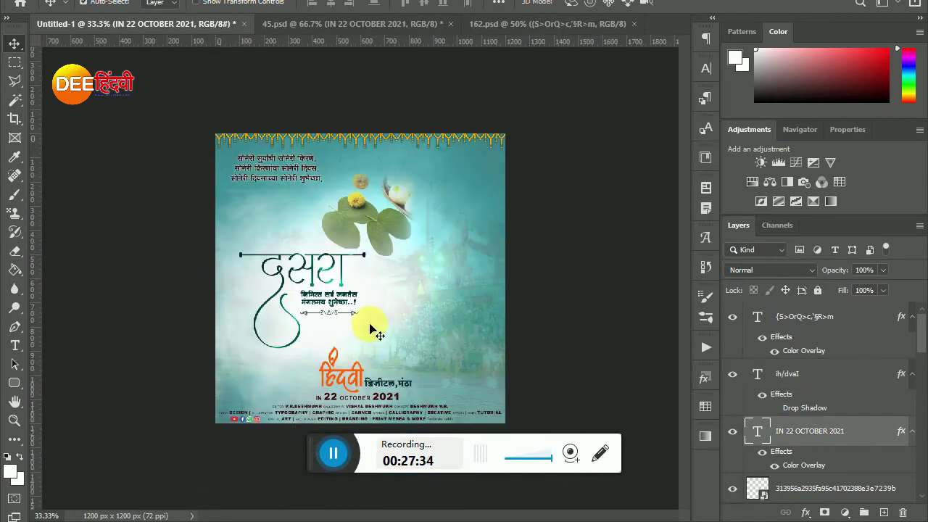
Step: Zoom to 50%, then drag the Shree Ram PNG from File Explorer onto the poster and enlarge it
{"action": "key", "text": "z"}
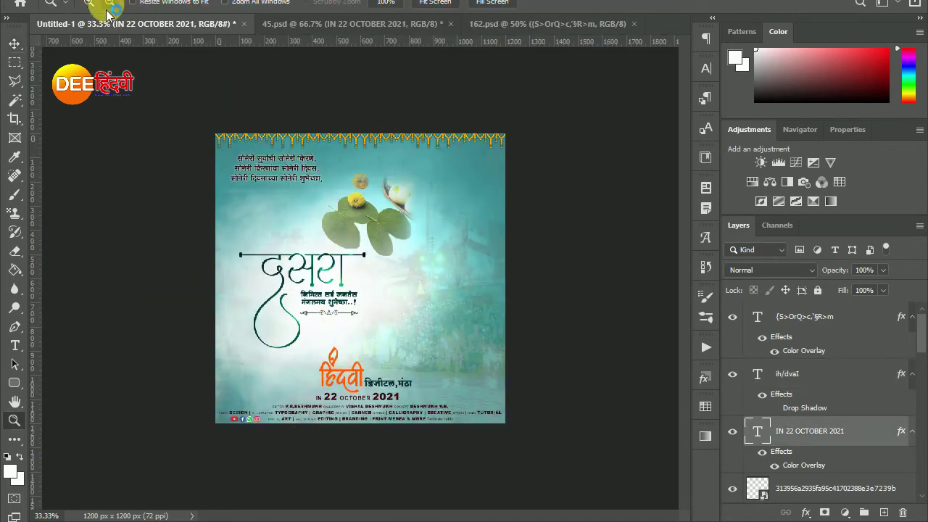
{"action": "left_click", "coordinate": [380, 295]}
{"action": "key", "text": "v"}
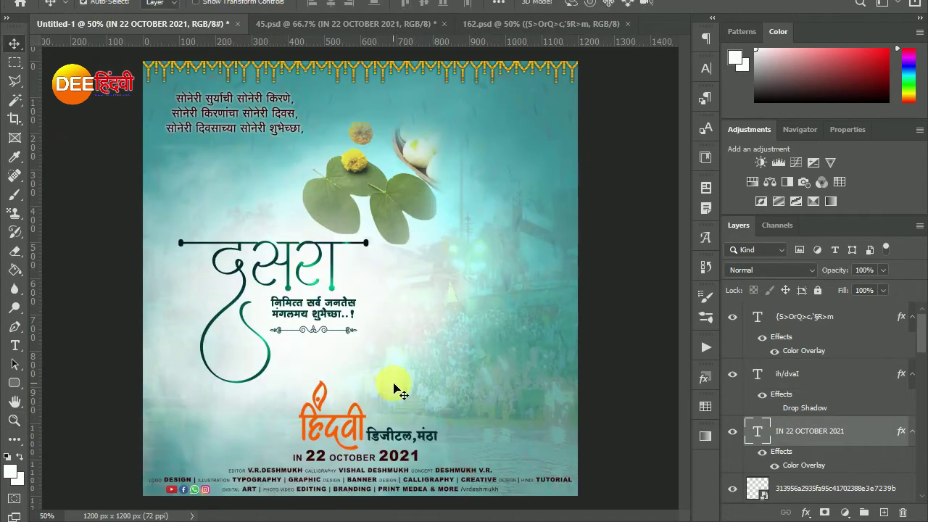
{"action": "key", "text": "alt+Tab"}
{"action": "left_click_drag", "start_coordinate": [715, 145], "coordinate": [466, 300]}
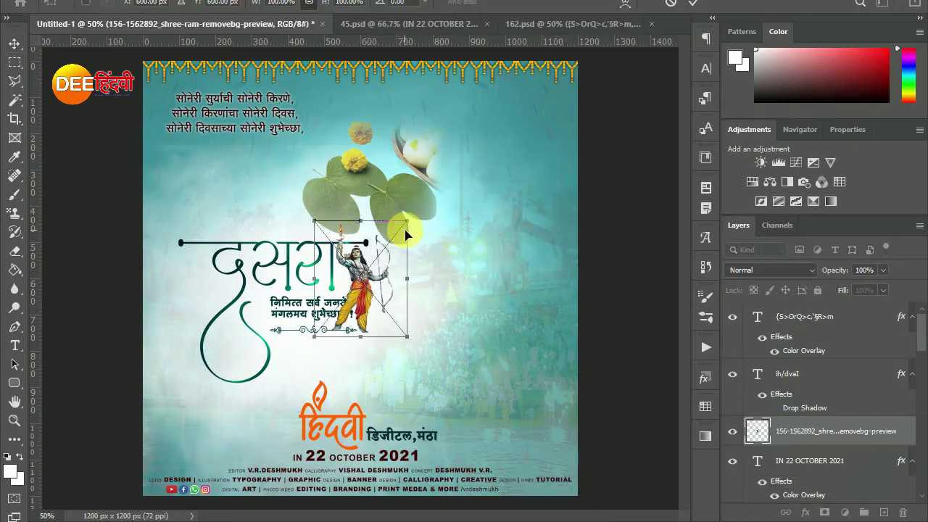
{"action": "left_click_drag", "start_coordinate": [408, 233], "coordinate": [532, 73]}
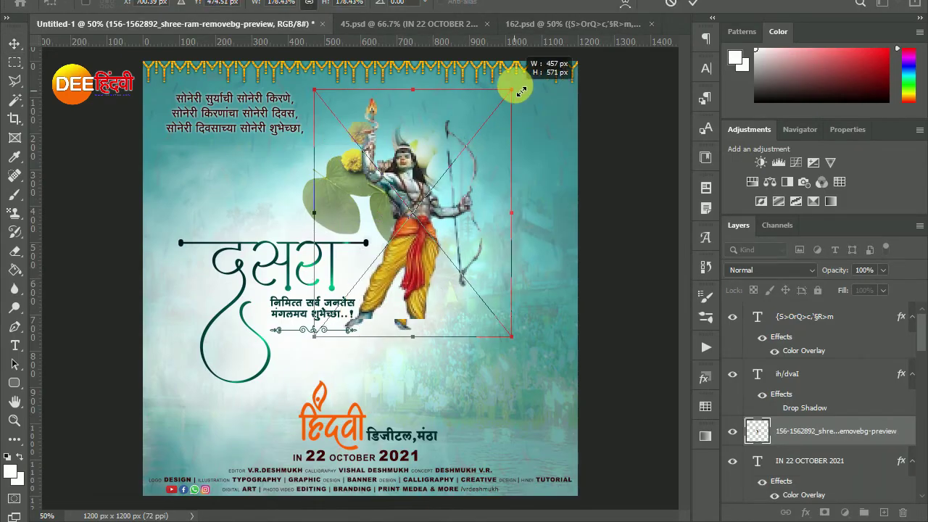
Step: Enlarge and reposition the Shree Ram image, then set its blend mode to Luminosity
{"action": "left_click_drag", "start_coordinate": [527, 336], "coordinate": [582, 421]}
{"action": "mouse_move", "coordinate": [429, 345]}
{"action": "left_mouse_down"}
{"action": "mouse_move", "coordinate": [475, 361]}
{"action": "mouse_move", "coordinate": [459, 364]}
{"action": "left_mouse_up"}
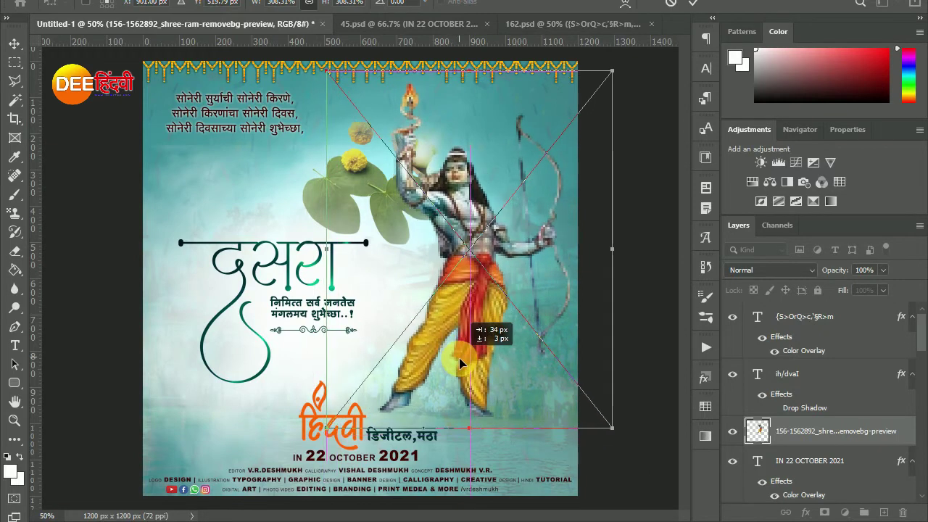
{"action": "left_click", "coordinate": [693, 3]}
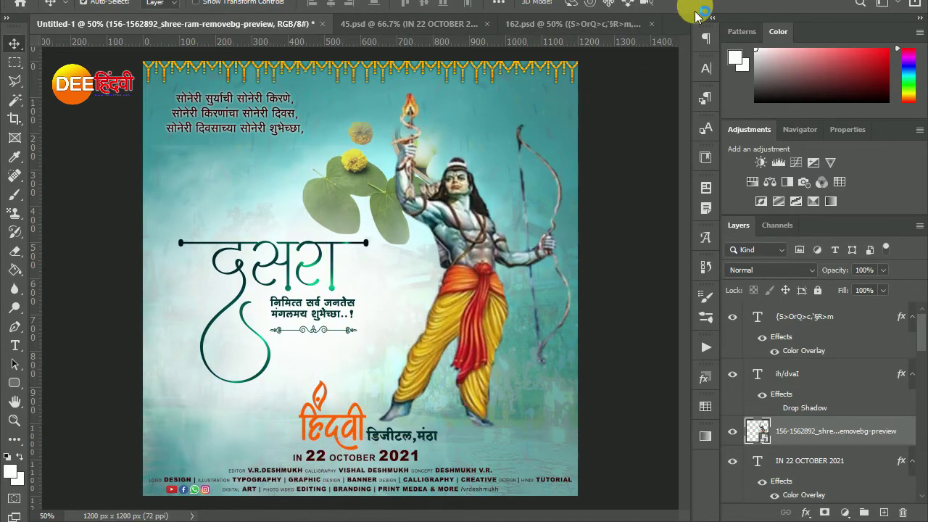
{"action": "left_click", "coordinate": [763, 268]}
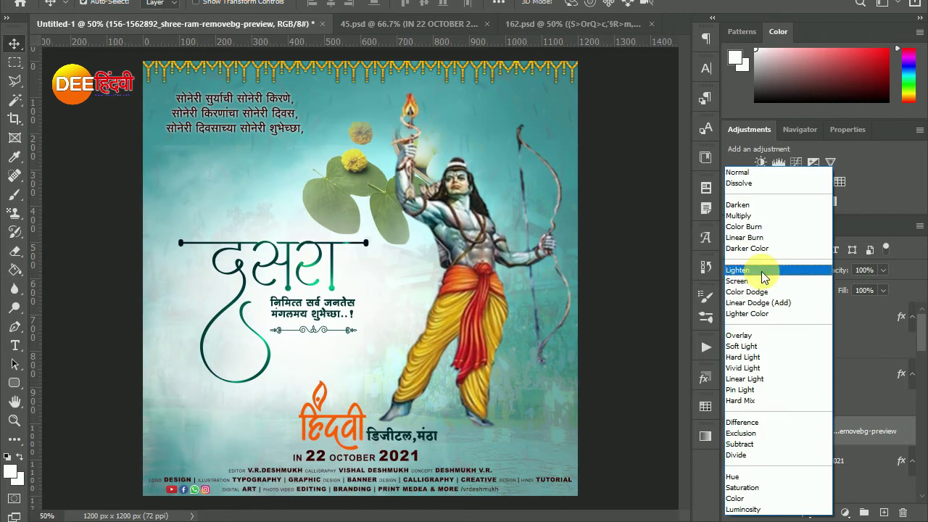
{"action": "left_click", "coordinate": [745, 510]}
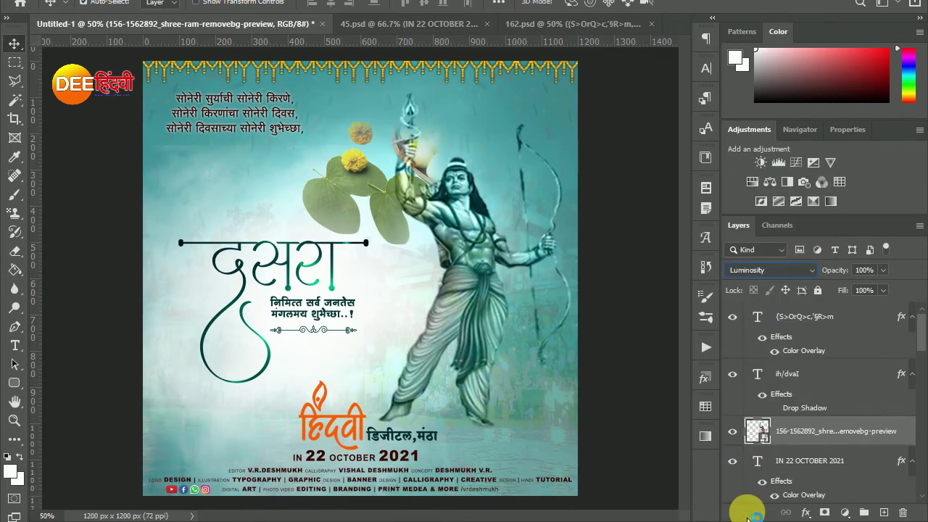
Step: Move the leaves image down and to the left with Free Transform
{"action": "left_click", "coordinate": [332, 206]}
{"action": "key", "text": "ctrl+t"}
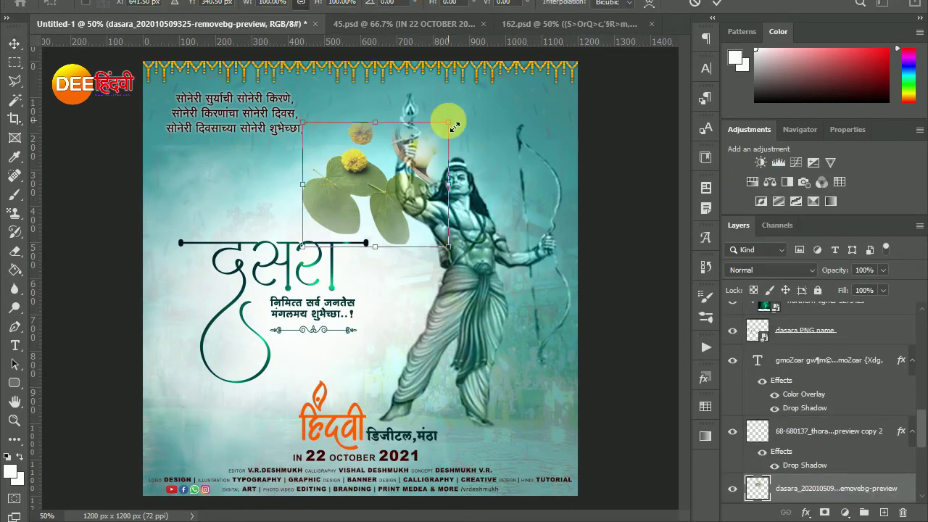
{"action": "mouse_move", "coordinate": [376, 190]}
{"action": "left_mouse_down"}
{"action": "mouse_move", "coordinate": [315, 256]}
{"action": "mouse_move", "coordinate": [303, 233]}
{"action": "left_mouse_up"}
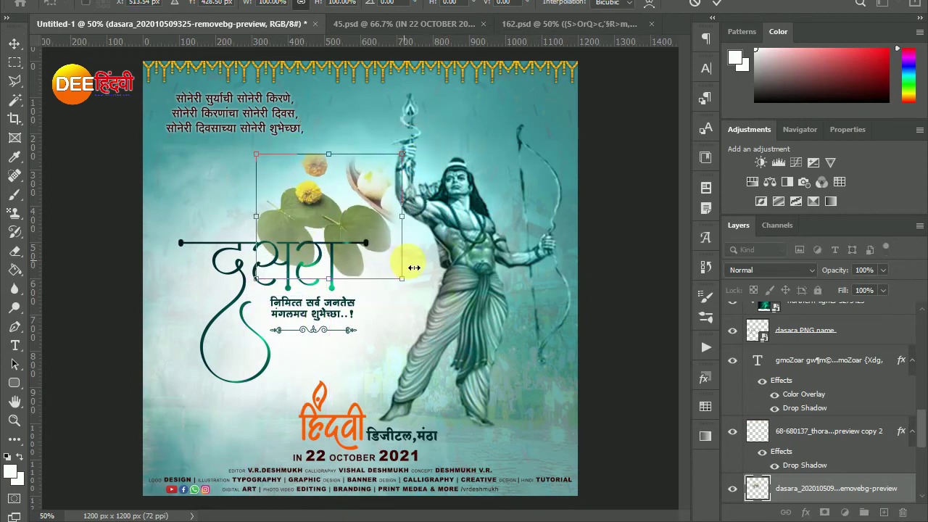
{"action": "left_click", "coordinate": [709, 17]}
Step: Move the Rama figure to the left and enlarge it, then shift the leaves to the upper right
{"action": "mouse_move", "coordinate": [471, 266]}
{"action": "left_mouse_down"}
{"action": "mouse_move", "coordinate": [493, 270]}
{"action": "mouse_move", "coordinate": [246, 278]}
{"action": "left_mouse_up"}
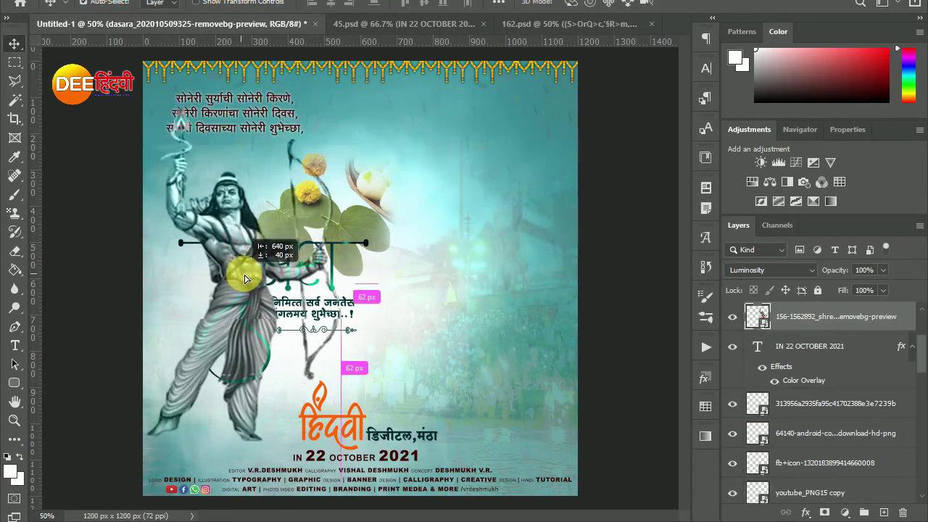
{"action": "key", "text": "ctrl+t"}
{"action": "mouse_move", "coordinate": [373, 97]}
{"action": "left_mouse_down"}
{"action": "mouse_move", "coordinate": [354, 194]}
{"action": "mouse_move", "coordinate": [357, 149]}
{"action": "left_mouse_up"}
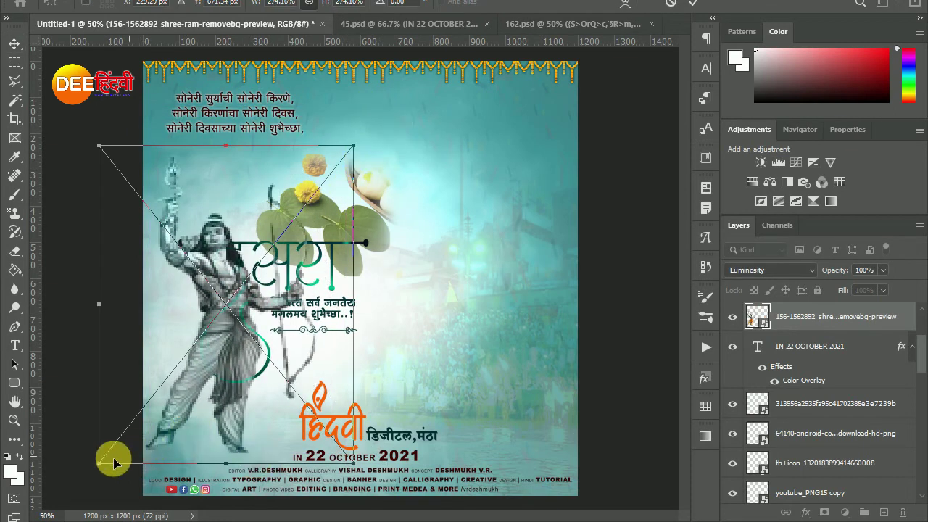
{"action": "left_click_drag", "start_coordinate": [108, 468], "coordinate": [109, 456]}
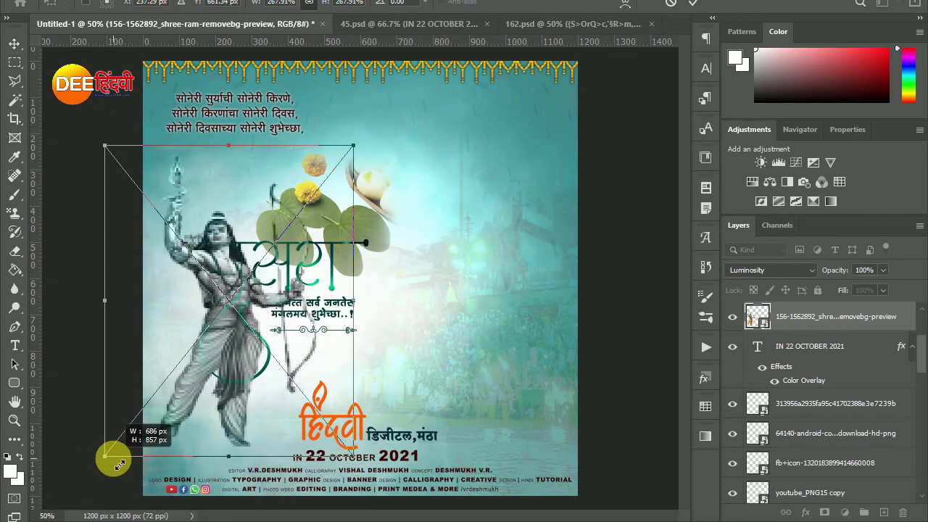
{"action": "left_click", "coordinate": [694, 2]}
{"action": "left_click_drag", "start_coordinate": [387, 222], "coordinate": [492, 189]}
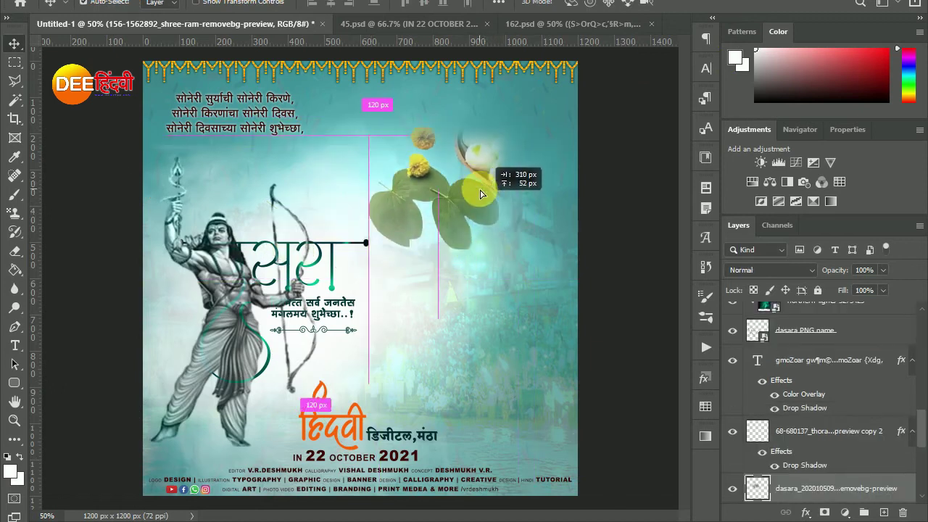
{"action": "left_click_drag", "start_coordinate": [492, 189], "coordinate": [489, 189]}
Step: Select the dasara title layers and make the greeting text layer visible again
{"action": "left_click", "coordinate": [834, 304]}
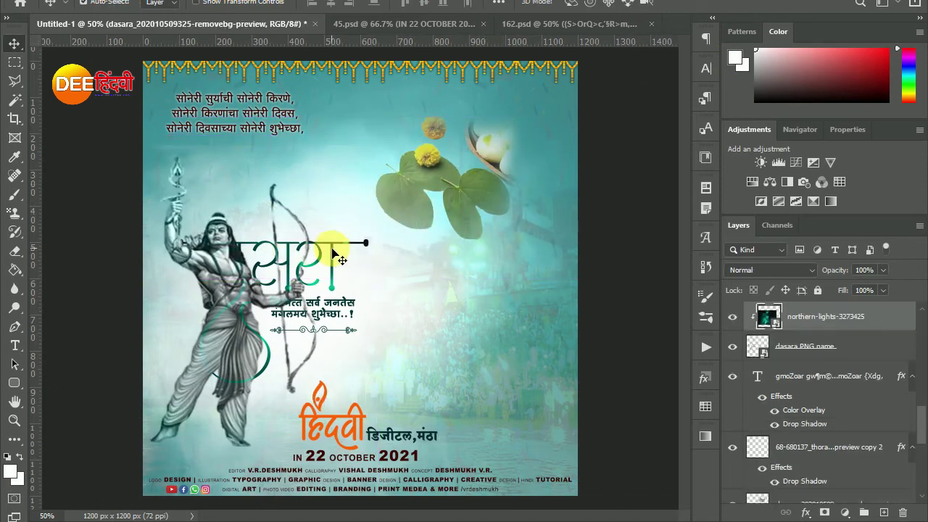
{"action": "left_click", "coordinate": [853, 357], "text": "shift"}
{"action": "double_click", "coordinate": [733, 377]}
{"action": "scroll", "coordinate": [916, 414], "scroll_direction": "up", "scroll_amount": 3}
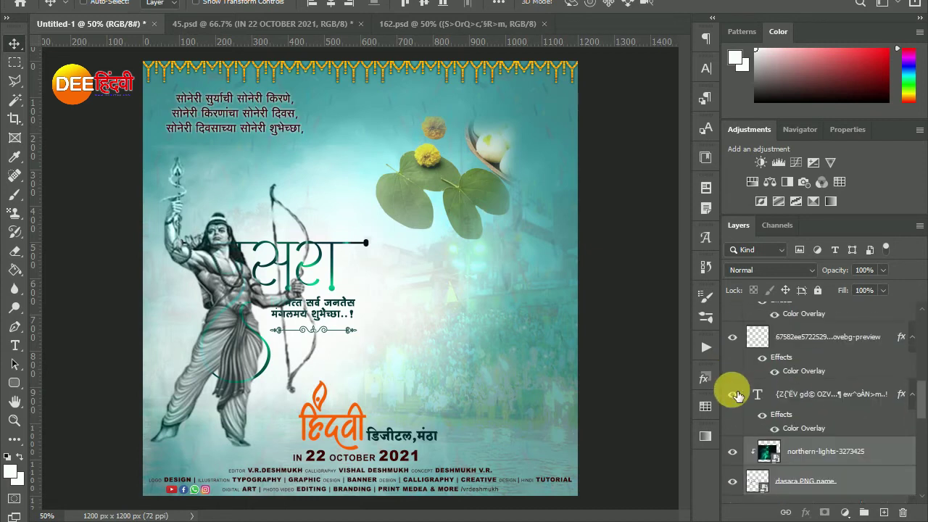
{"action": "left_click", "coordinate": [733, 394]}
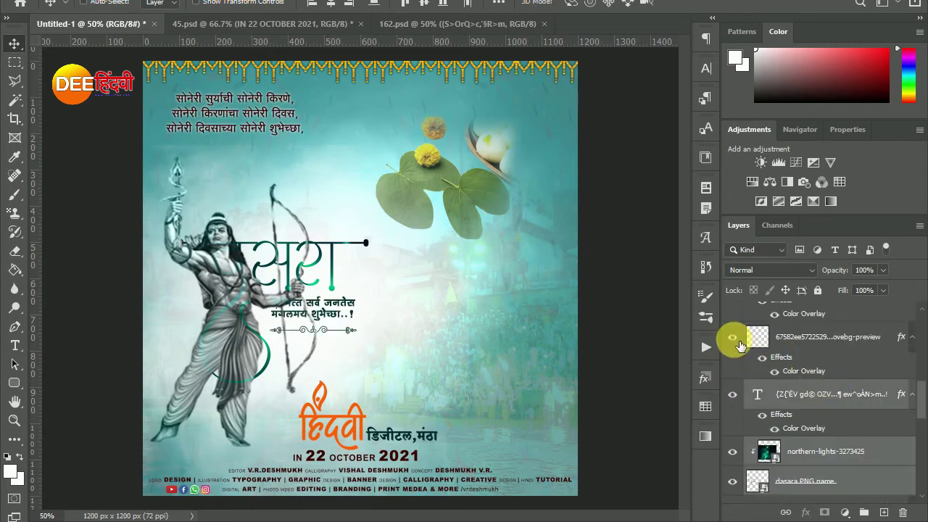
Step: Move the दसरा calligraphy title right and down, beside Rama
{"action": "left_click", "coordinate": [793, 340]}
{"action": "key", "text": "ctrl+t"}
{"action": "mouse_move", "coordinate": [369, 235]}
{"action": "left_mouse_down"}
{"action": "mouse_move", "coordinate": [481, 255]}
{"action": "mouse_move", "coordinate": [467, 250]}
{"action": "left_mouse_up"}
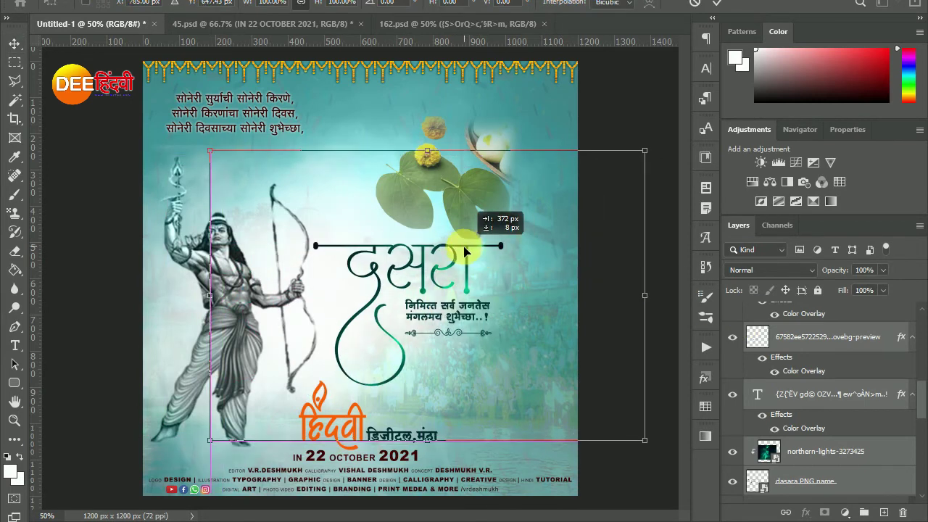
{"action": "left_click", "coordinate": [717, 4]}
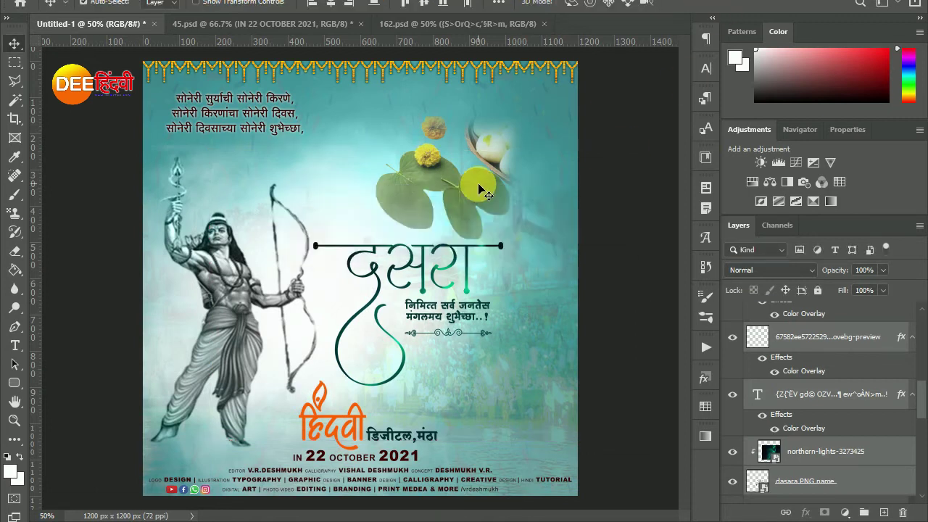
Step: Move the leaves-and-marigold image up-left and enlarge it across the top of the poster
{"action": "left_click_drag", "start_coordinate": [482, 193], "coordinate": [446, 141]}
{"action": "key", "text": "ctrl+t"}
{"action": "left_click_drag", "start_coordinate": [499, 69], "coordinate": [533, 63]}
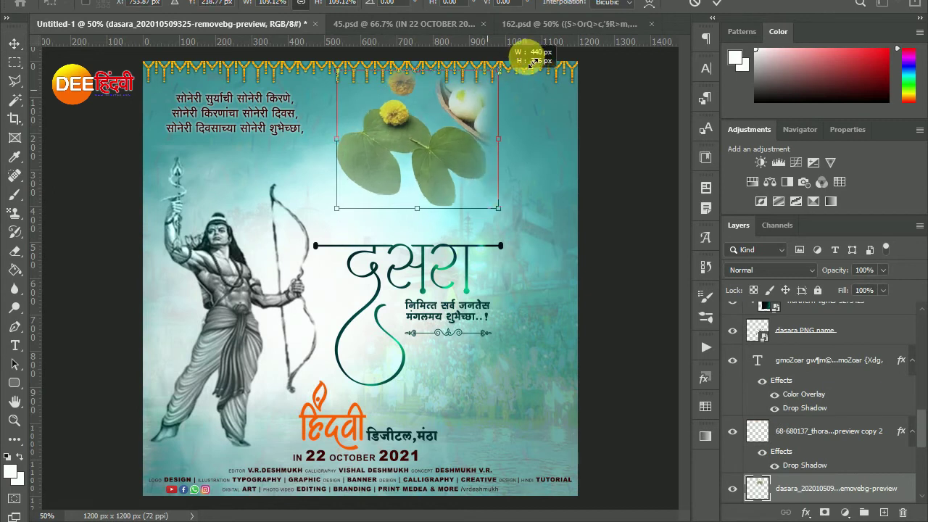
{"action": "mouse_move", "coordinate": [369, 213]}
{"action": "left_mouse_down"}
{"action": "mouse_move", "coordinate": [380, 171]}
{"action": "mouse_move", "coordinate": [307, 242]}
{"action": "left_mouse_up"}
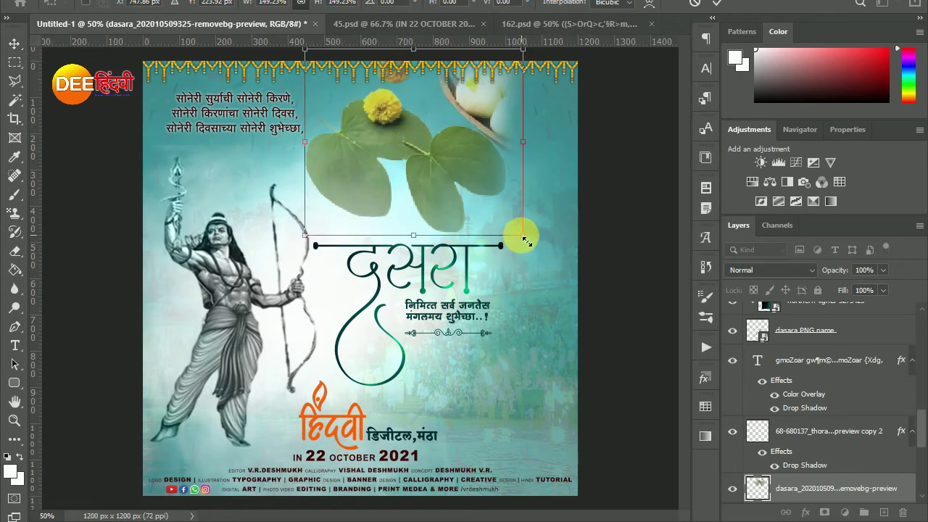
{"action": "left_click_drag", "start_coordinate": [523, 241], "coordinate": [536, 241]}
{"action": "left_click", "coordinate": [717, 4]}
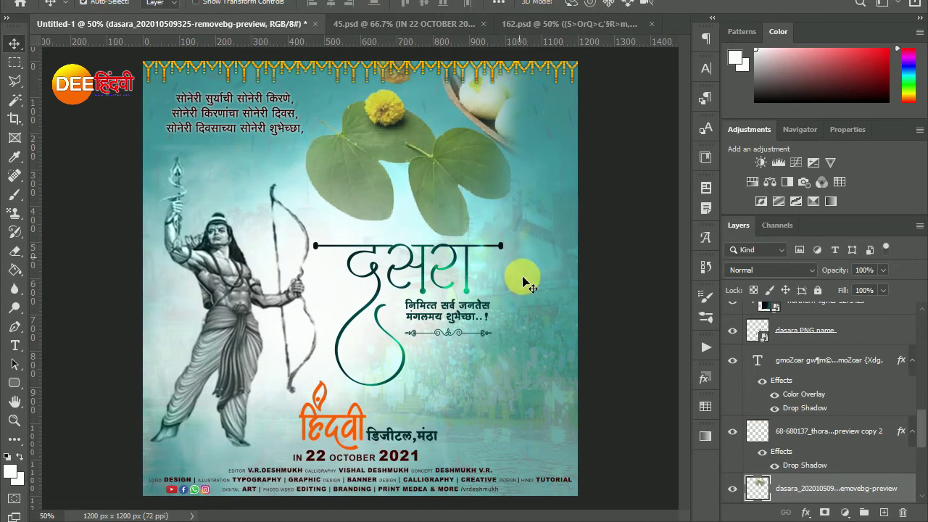
Step: Select the दसरा title layers and nudge the title artwork slightly right
{"action": "left_click", "coordinate": [800, 323]}
{"action": "left_click", "coordinate": [798, 305], "text": "shift"}
{"action": "scroll", "coordinate": [910, 385], "scroll_direction": "up", "scroll_amount": 2}
{"action": "scroll", "coordinate": [910, 399], "scroll_direction": "up", "scroll_amount": 2}
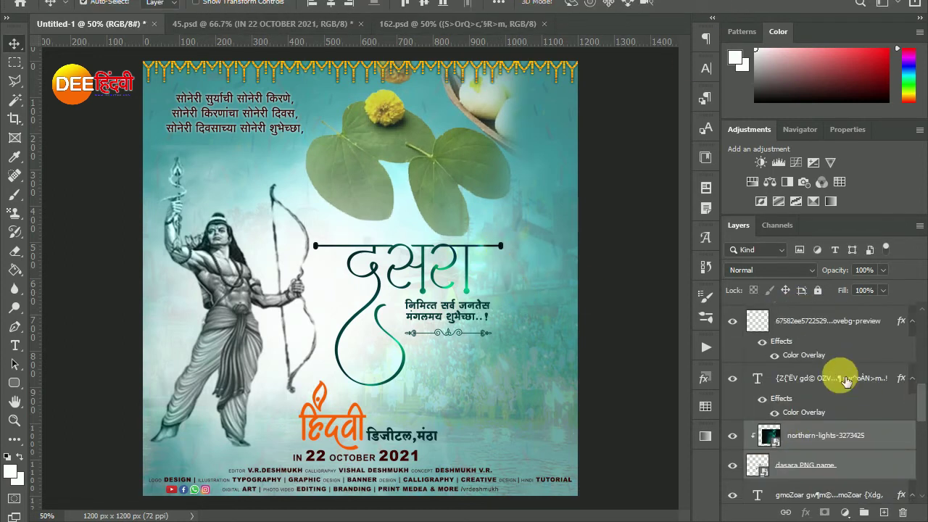
{"action": "left_click", "coordinate": [826, 326], "text": "shift"}
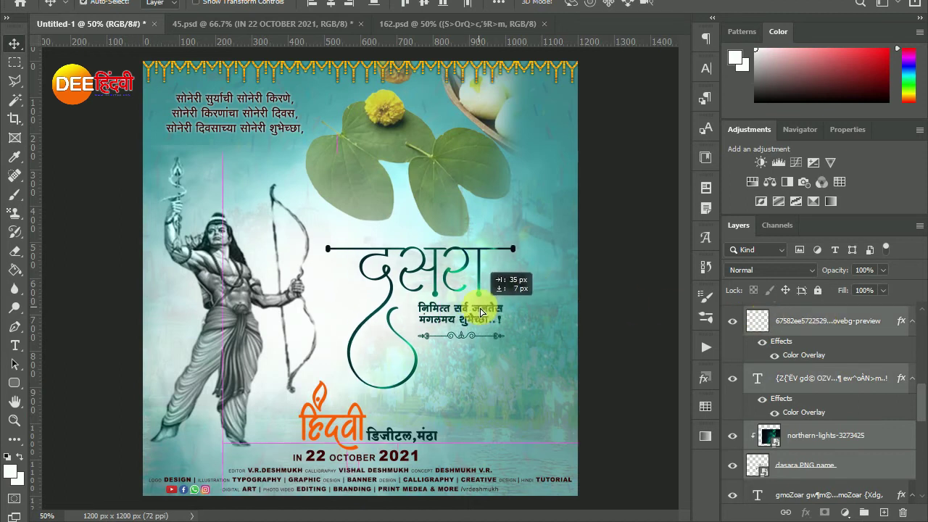
{"action": "left_click_drag", "start_coordinate": [462, 307], "coordinate": [481, 308]}
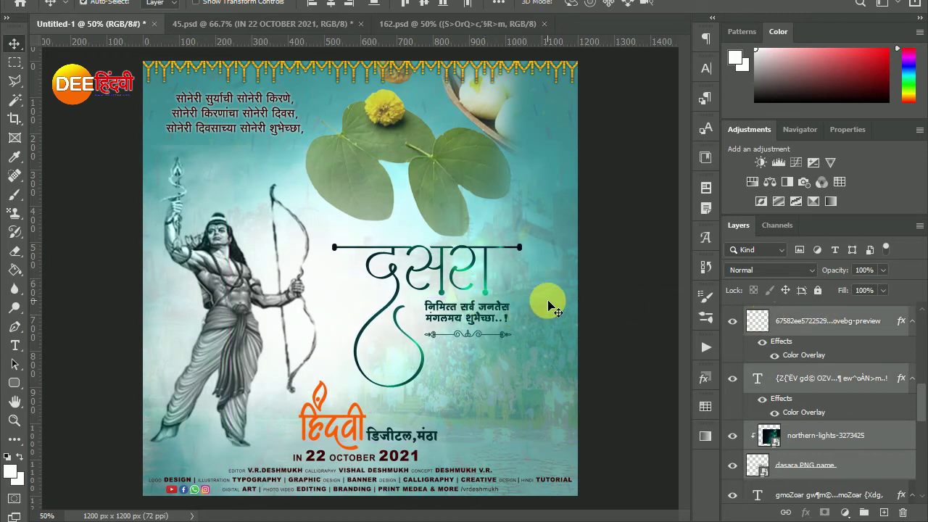
{"action": "left_click_drag", "start_coordinate": [922, 403], "coordinate": [919, 326]}
{"action": "left_click", "coordinate": [830, 314]}
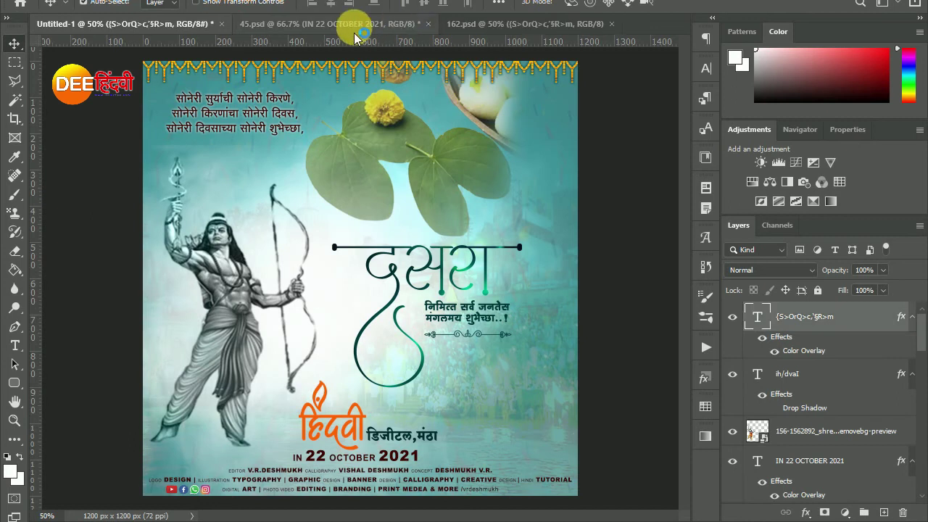
Step: Close 162.psd and move the DEE HINDAVI label and YouTube icon from 45.psd to the poster's right edge
{"action": "left_click", "coordinate": [611, 24]}
{"action": "left_click", "coordinate": [355, 28]}
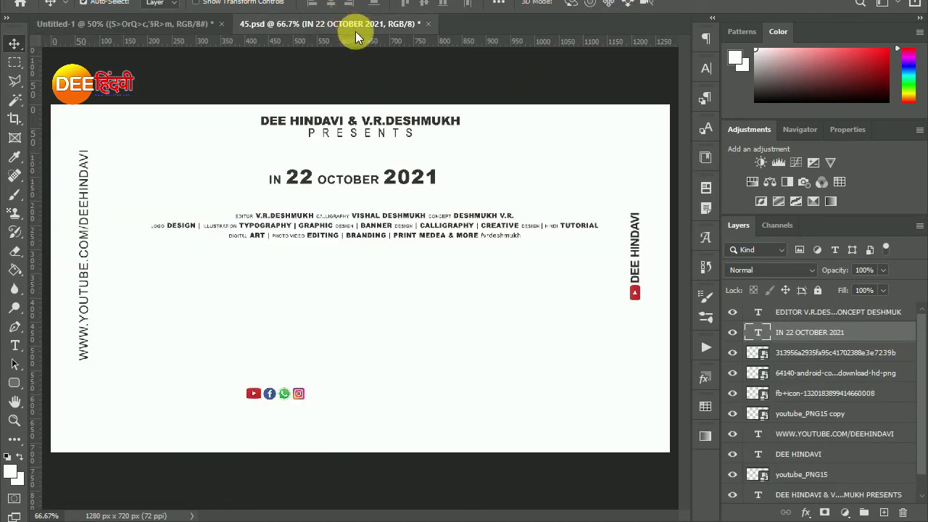
{"action": "left_click", "coordinate": [644, 290]}
{"action": "left_click", "coordinate": [798, 454], "text": "ctrl"}
{"action": "mouse_move", "coordinate": [599, 285]}
{"action": "left_mouse_down"}
{"action": "mouse_move", "coordinate": [490, 234]}
{"action": "mouse_move", "coordinate": [157, 23]}
{"action": "mouse_move", "coordinate": [597, 318]}
{"action": "mouse_move", "coordinate": [574, 293]}
{"action": "left_mouse_up"}
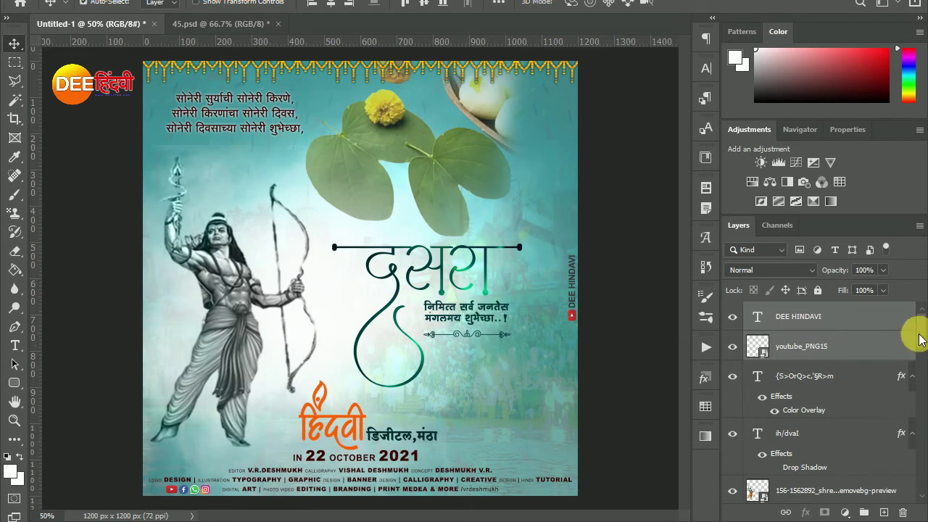
{"action": "left_click_drag", "start_coordinate": [923, 345], "coordinate": [921, 486]}
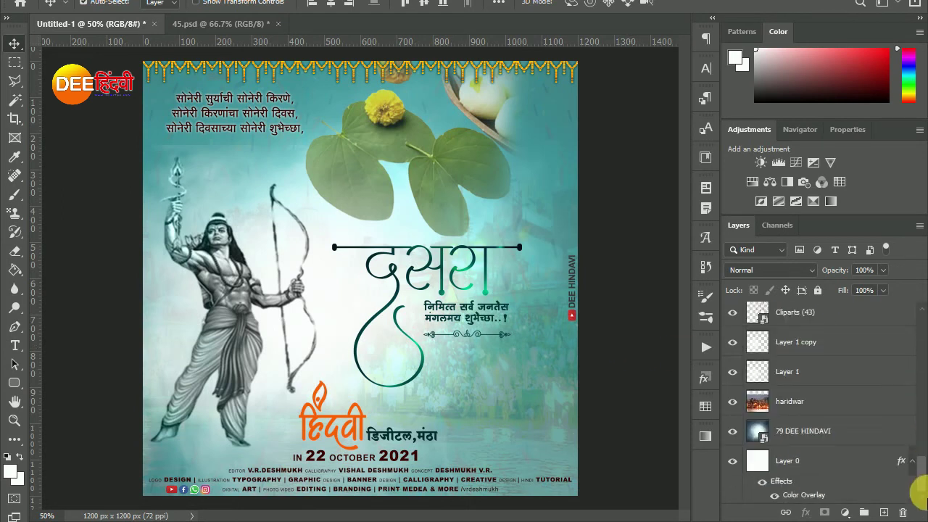
Step: Place a vertical guide at the poster's centre using Layer 0's transform bounds
{"action": "left_click", "coordinate": [818, 458]}
{"action": "key", "text": "ctrl+t"}
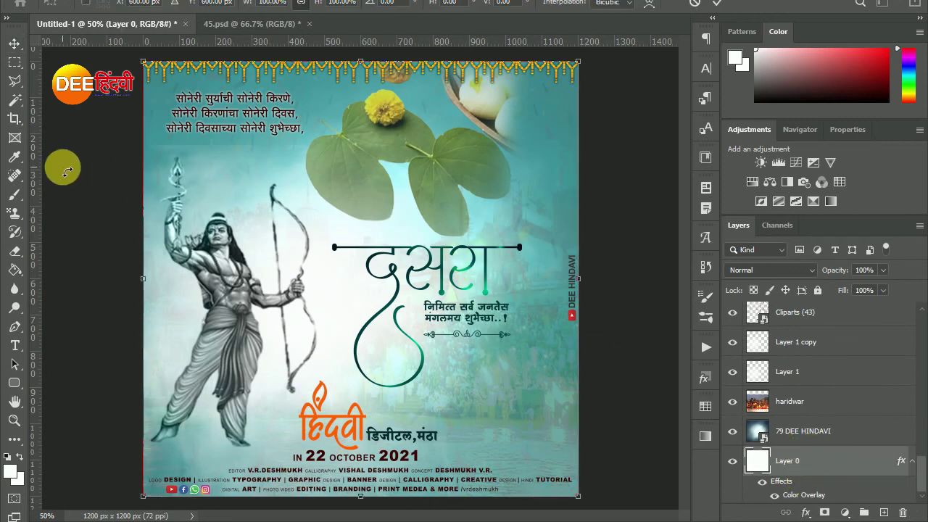
{"action": "left_click_drag", "start_coordinate": [36, 174], "coordinate": [360, 255]}
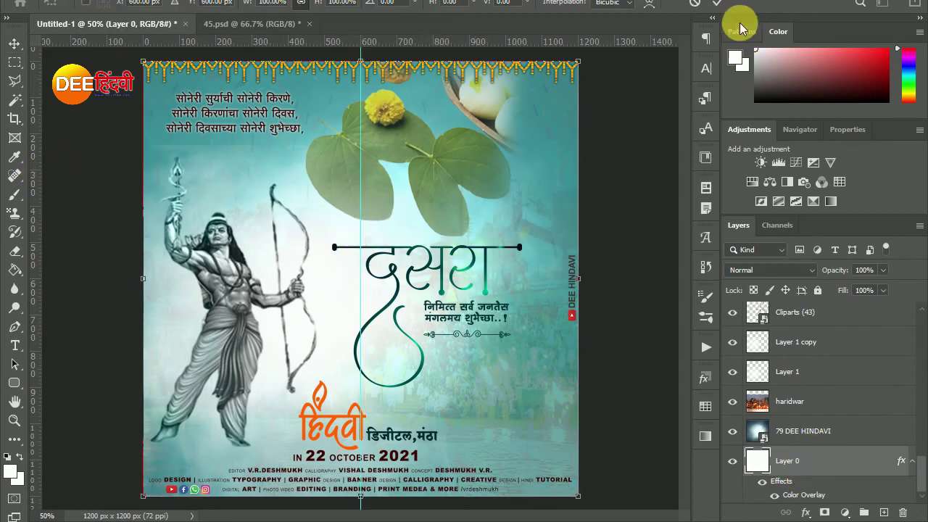
{"action": "left_click", "coordinate": [717, 3]}
Step: Centre the Hindvi logo and its companion text on the guide
{"action": "left_click", "coordinate": [351, 420]}
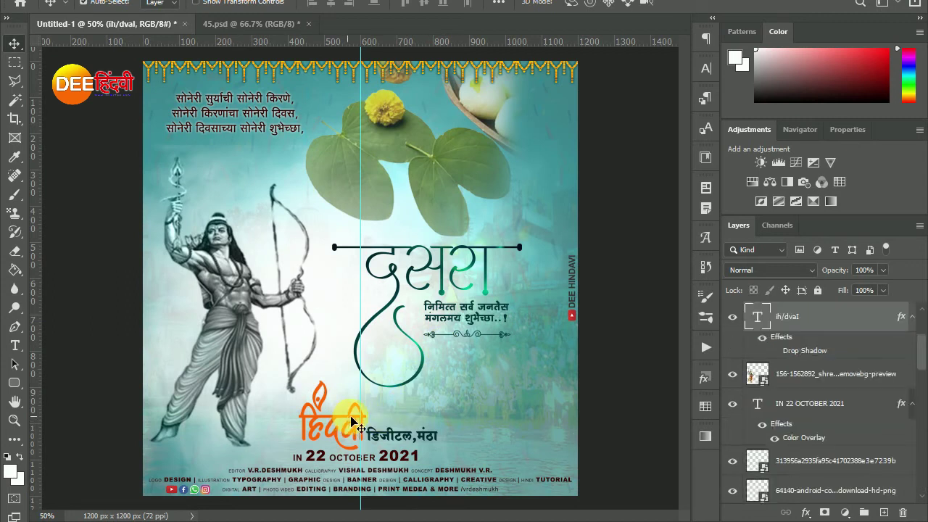
{"action": "scroll", "coordinate": [923, 371], "scroll_direction": "up", "scroll_amount": 1}
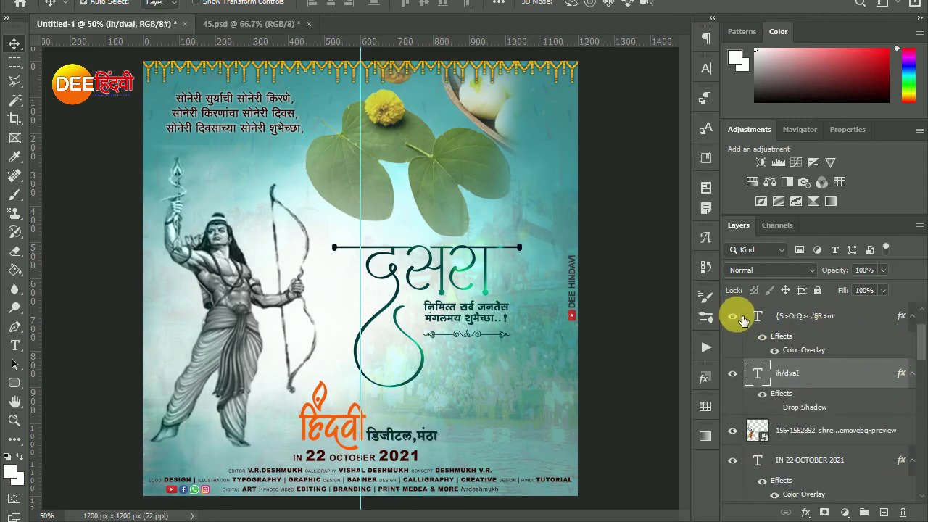
{"action": "left_click", "coordinate": [797, 317], "text": "ctrl"}
{"action": "key", "text": "ctrl+t"}
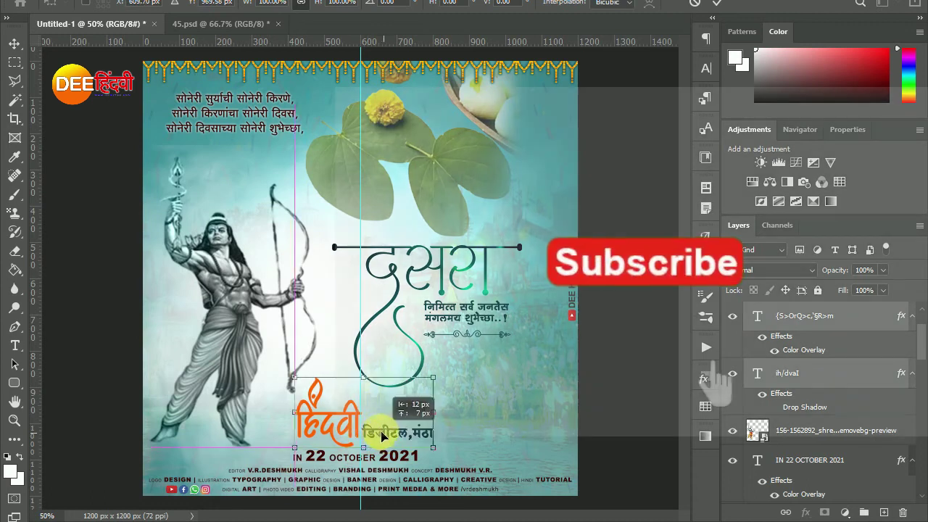
{"action": "left_click_drag", "start_coordinate": [384, 442], "coordinate": [377, 440]}
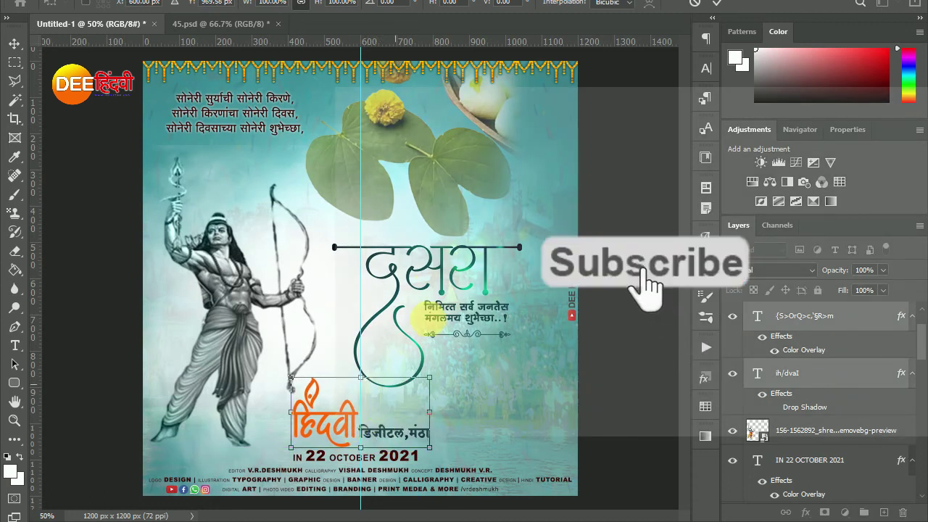
{"action": "left_click", "coordinate": [316, 454]}
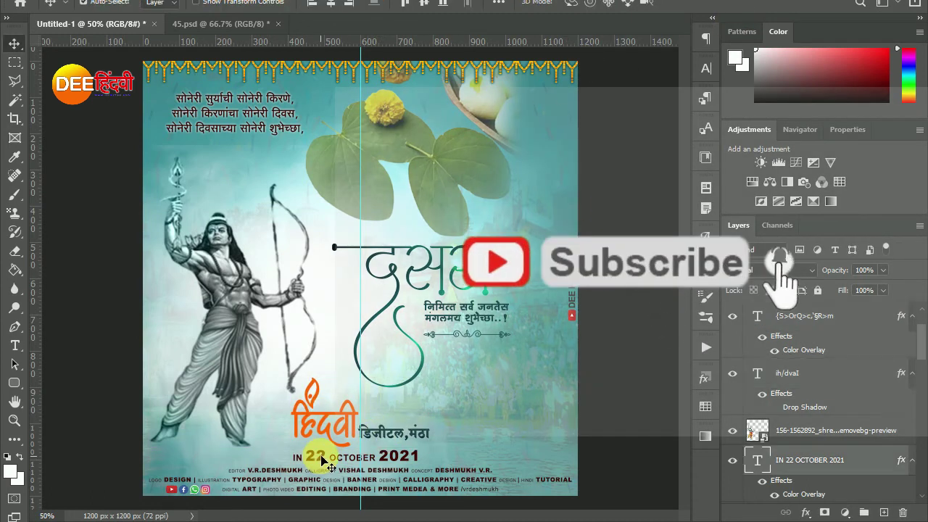
Step: Centre the IN 22 OCTOBER 2021 date line and the credits text on the guide
{"action": "key", "text": "ctrl+t"}
{"action": "left_click_drag", "start_coordinate": [322, 460], "coordinate": [378, 459]}
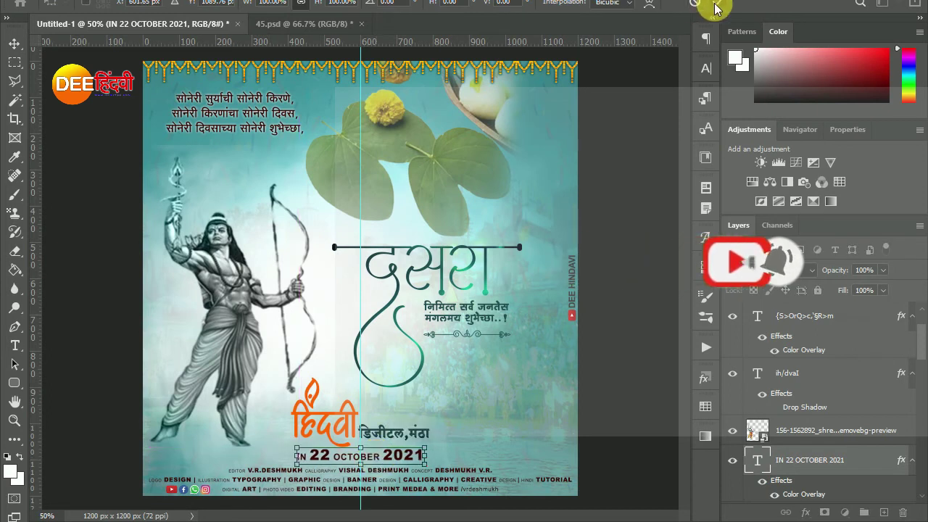
{"action": "left_click", "coordinate": [716, 7]}
{"action": "left_click", "coordinate": [391, 471]}
{"action": "key", "text": "ctrl+t"}
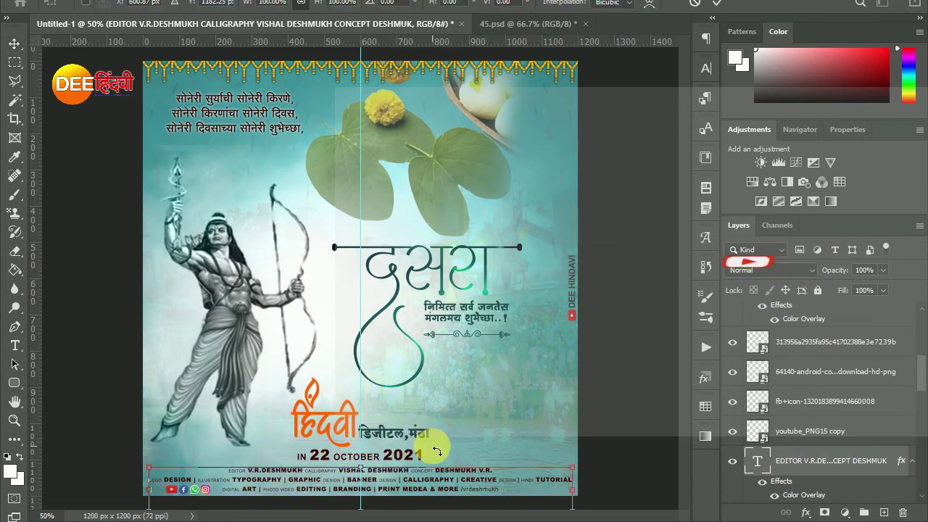
{"action": "left_click", "coordinate": [717, 6]}
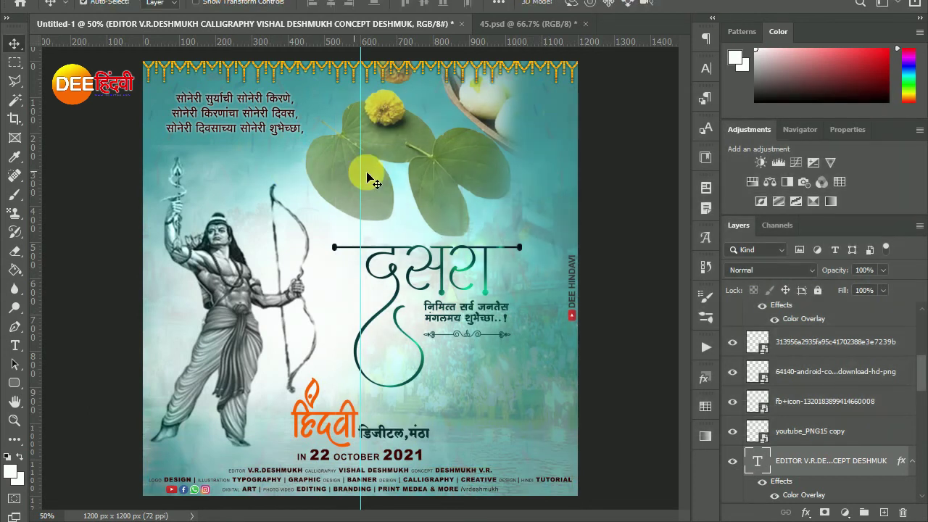
Step: Rasterize the Rama layer for the Eraser and pick a 1000 px soft round brush
{"action": "left_click_drag", "start_coordinate": [368, 171], "coordinate": [268, 247]}
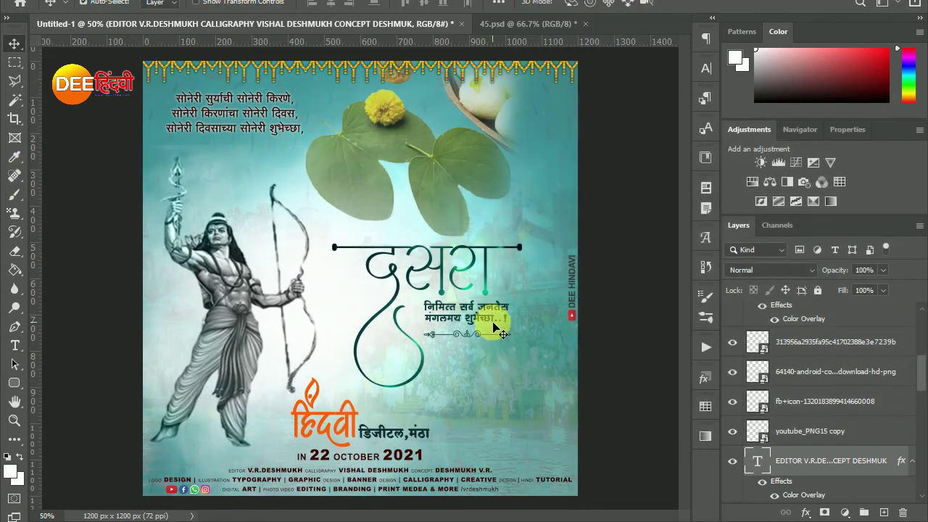
{"action": "left_click", "coordinate": [231, 332]}
{"action": "left_click", "coordinate": [14, 251]}
{"action": "left_click", "coordinate": [250, 298]}
{"action": "left_click", "coordinate": [421, 198]}
{"action": "right_click", "coordinate": [477, 280]}
{"action": "double_click", "coordinate": [504, 333]}
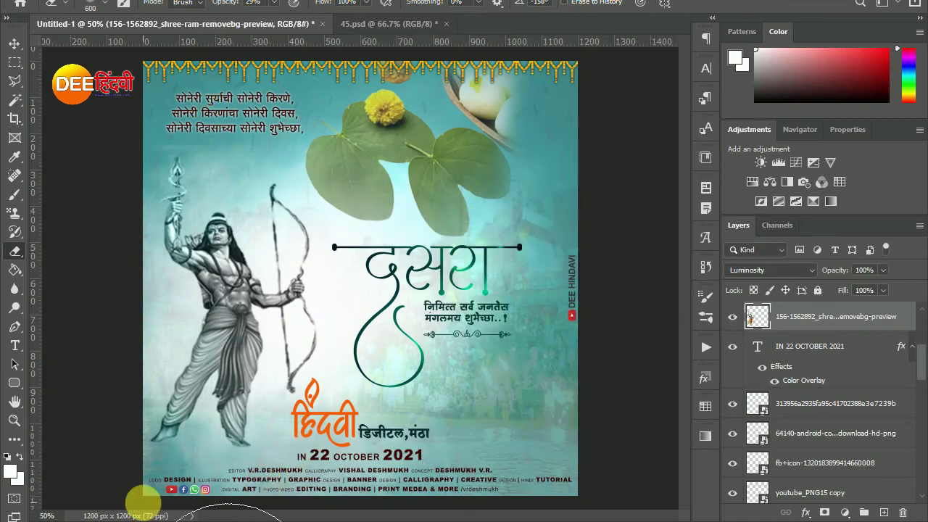
Step: Fade Rama's lower legs into the background with the soft Eraser, then return to the Move tool
{"action": "left_click", "coordinate": [192, 516]}
{"action": "left_click", "coordinate": [216, 451]}
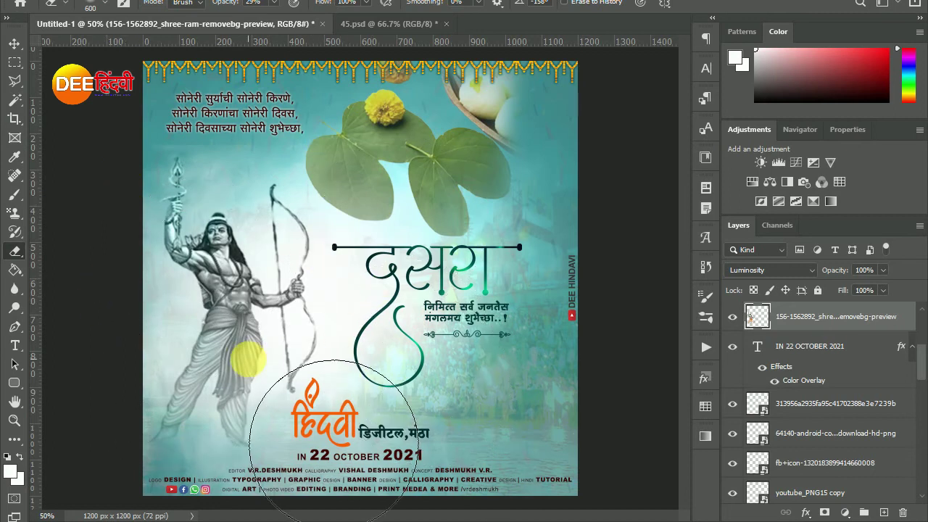
{"action": "left_click", "coordinate": [15, 44]}
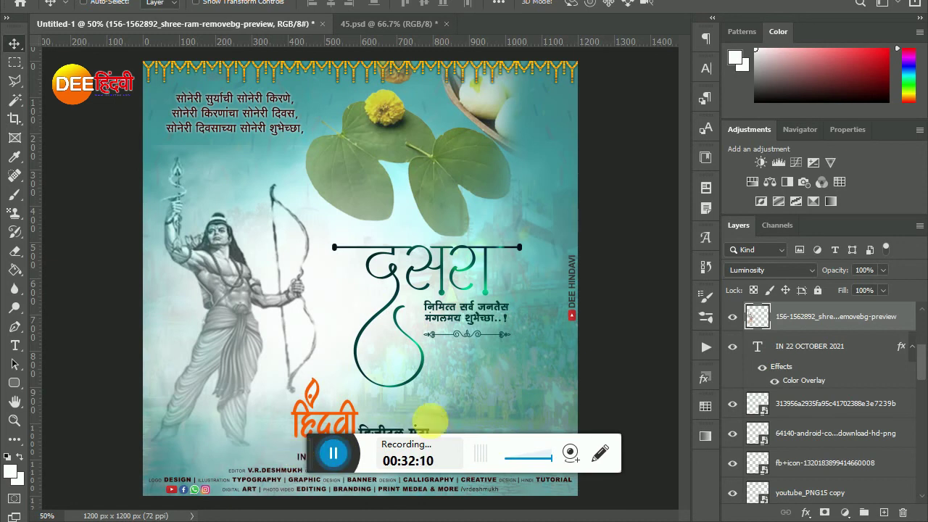
{"action": "left_click", "coordinate": [415, 500]}
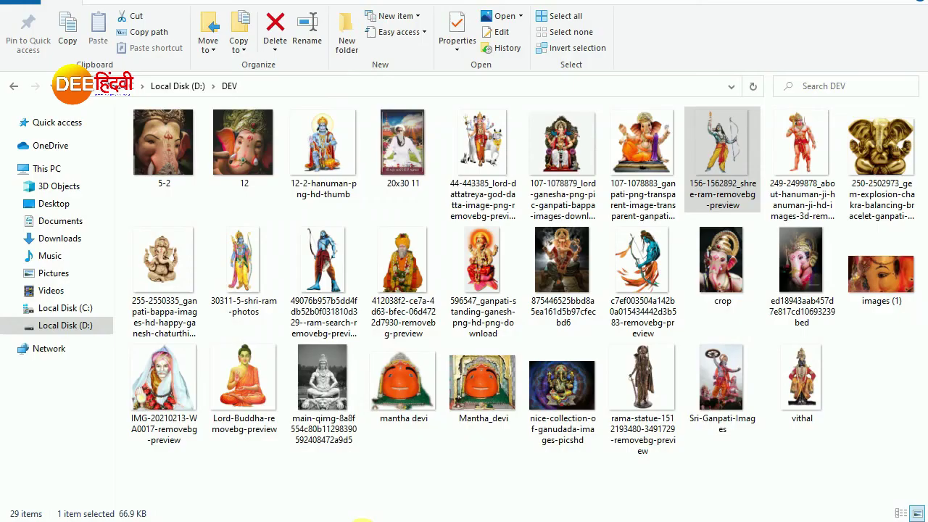
Step: Drag 'unnamed (1)' from D:\background\New folder onto the Photoshop poster
{"action": "left_click", "coordinate": [69, 325]}
{"action": "double_click", "coordinate": [337, 167]}
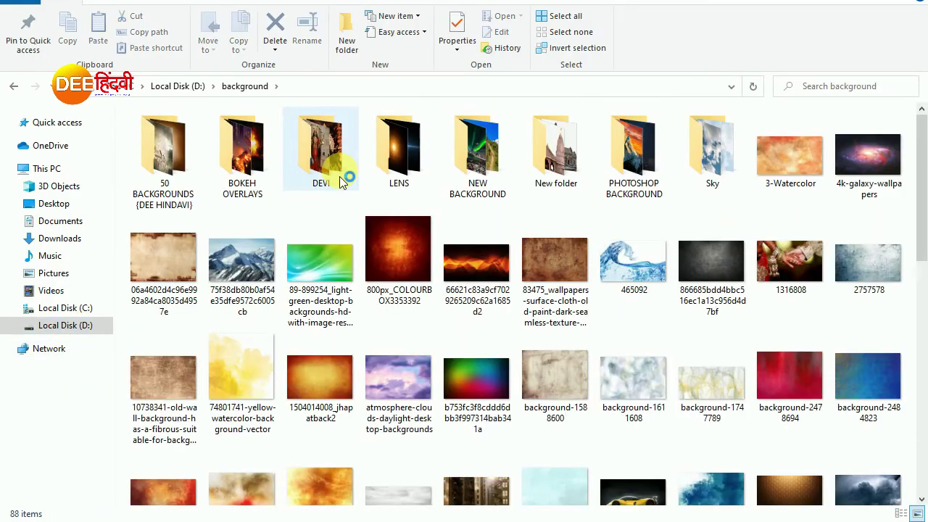
{"action": "double_click", "coordinate": [546, 154]}
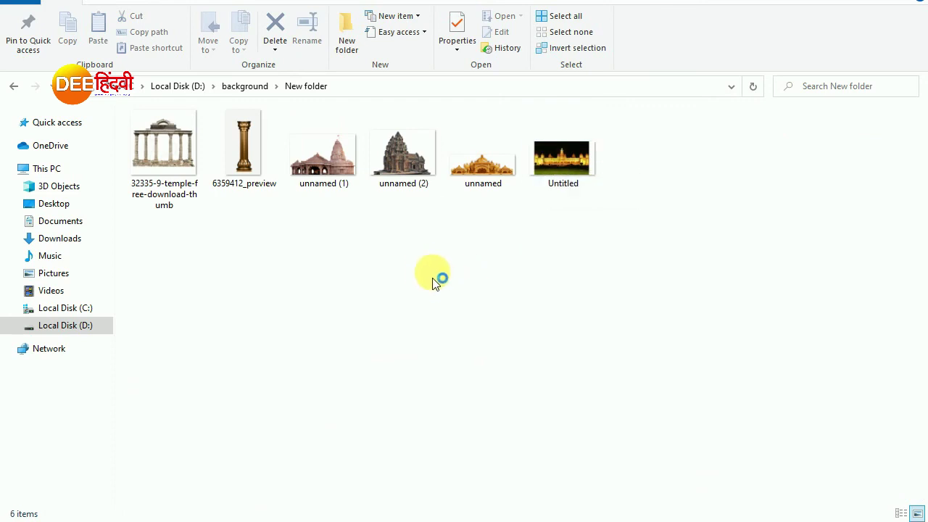
{"action": "left_click_drag", "start_coordinate": [338, 170], "coordinate": [517, 484]}
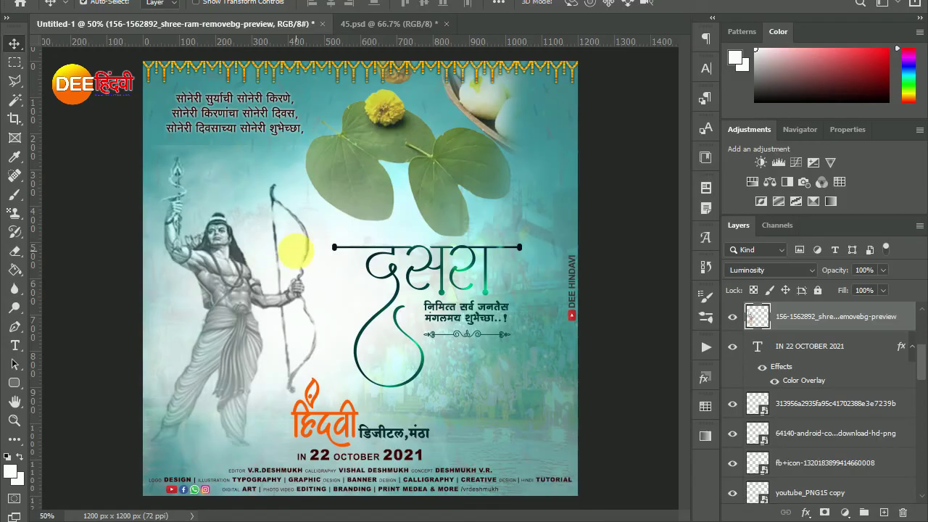
{"action": "left_click_drag", "start_coordinate": [517, 484], "coordinate": [404, 290]}
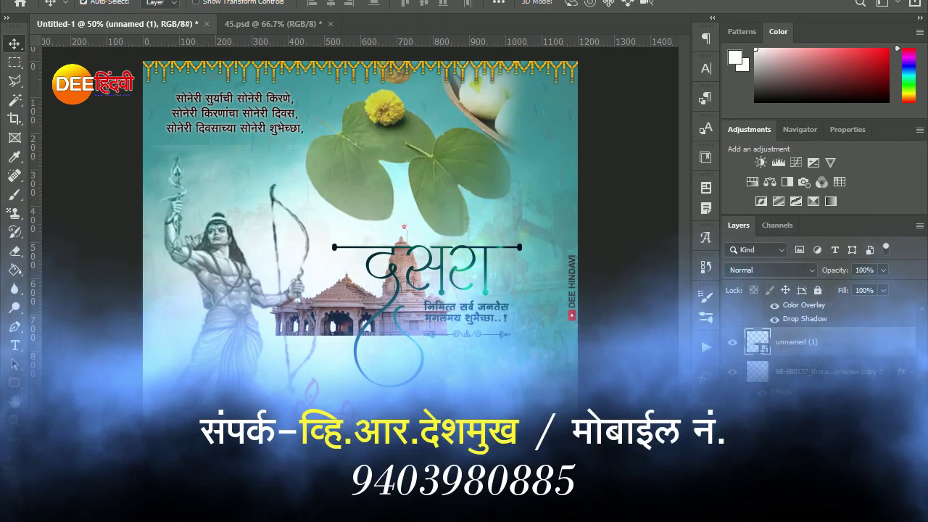
Step: Move the temple layer behind Rama and enlarge it to about 141% on the left
{"action": "scroll", "coordinate": [819, 341], "scroll_direction": "up", "scroll_amount": 1}
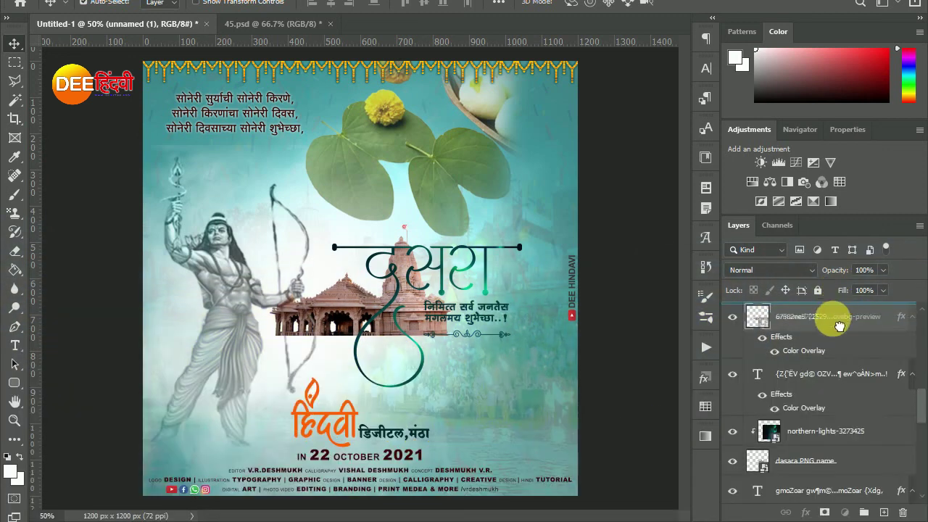
{"action": "mouse_move", "coordinate": [818, 321]}
{"action": "left_mouse_down"}
{"action": "mouse_move", "coordinate": [837, 369]}
{"action": "mouse_move", "coordinate": [829, 425]}
{"action": "mouse_move", "coordinate": [818, 356]}
{"action": "mouse_move", "coordinate": [826, 361]}
{"action": "mouse_move", "coordinate": [785, 339]}
{"action": "left_mouse_up"}
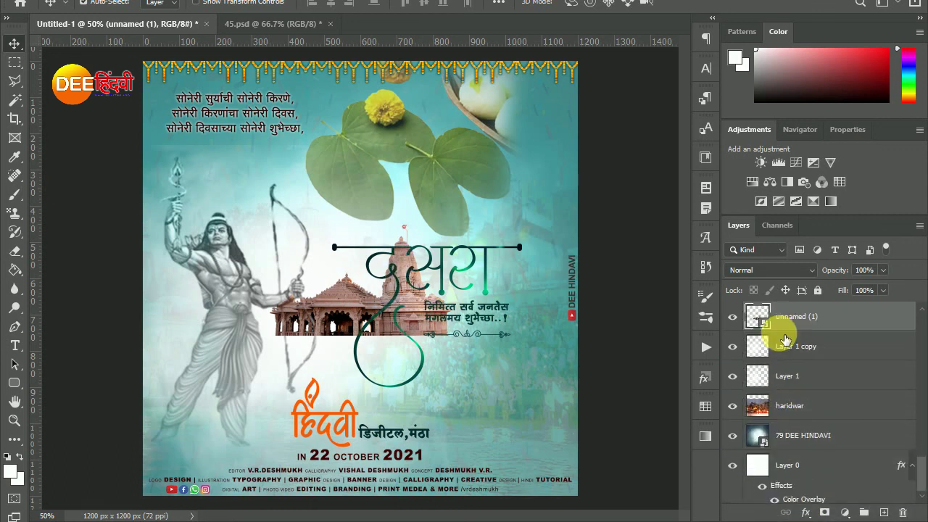
{"action": "key", "text": "ctrl+t"}
{"action": "left_click_drag", "start_coordinate": [300, 269], "coordinate": [266, 274]}
{"action": "left_click_drag", "start_coordinate": [188, 308], "coordinate": [124, 348]}
{"action": "left_click_drag", "start_coordinate": [391, 373], "coordinate": [368, 359]}
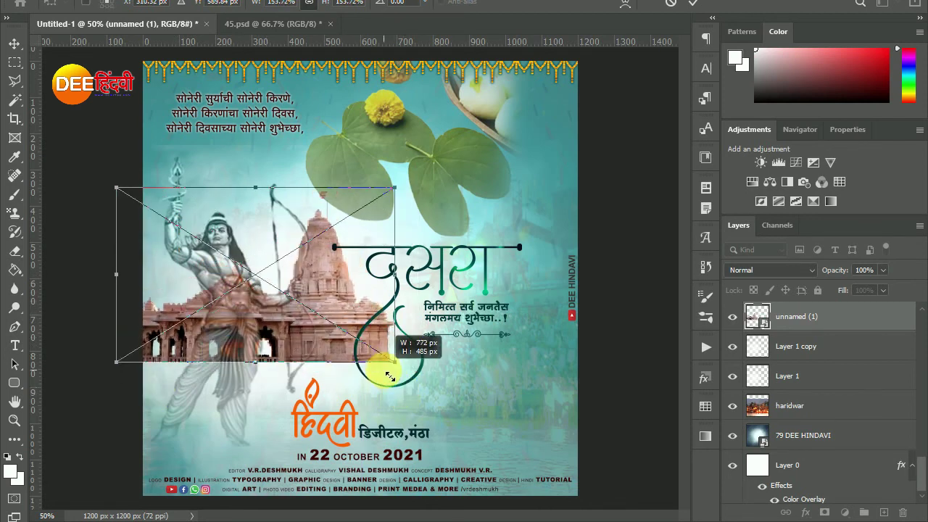
{"action": "left_click", "coordinate": [694, 5]}
Step: Rasterize the temple and softly erase its hard lower edge
{"action": "left_click", "coordinate": [15, 251]}
{"action": "left_click", "coordinate": [265, 321]}
{"action": "left_click", "coordinate": [342, 200]}
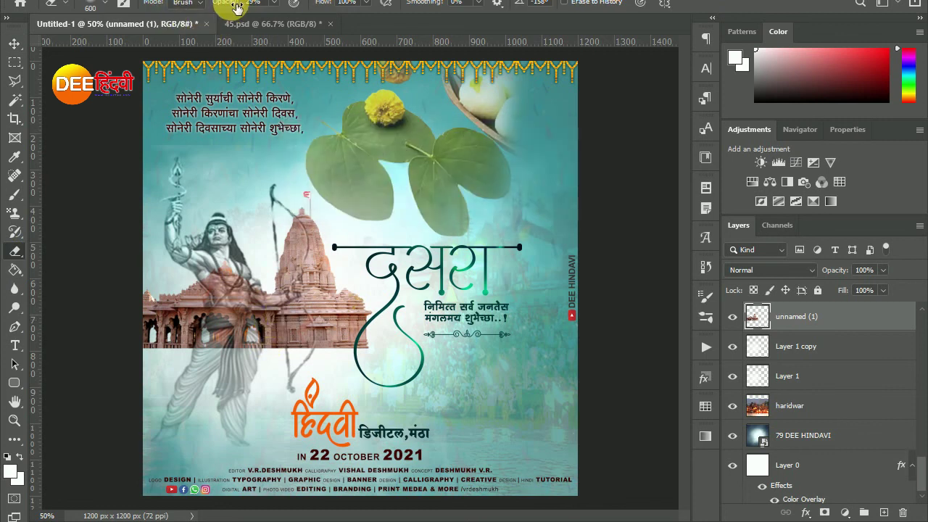
{"action": "left_click_drag", "start_coordinate": [137, 293], "coordinate": [286, 435]}
{"action": "mouse_move", "coordinate": [259, 319]}
{"action": "left_mouse_down"}
{"action": "mouse_move", "coordinate": [151, 297]}
{"action": "mouse_move", "coordinate": [419, 430]}
{"action": "left_mouse_up"}
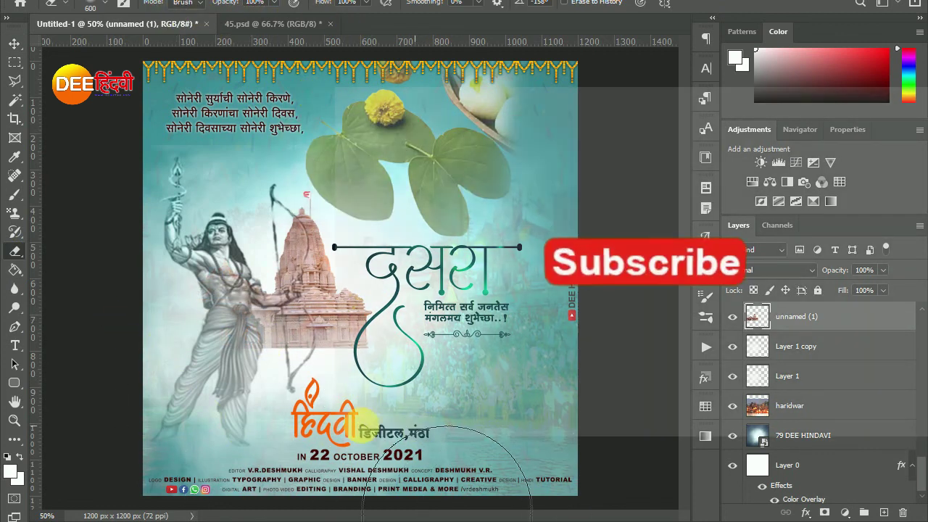
{"action": "left_click_drag", "start_coordinate": [432, 434], "coordinate": [208, 382]}
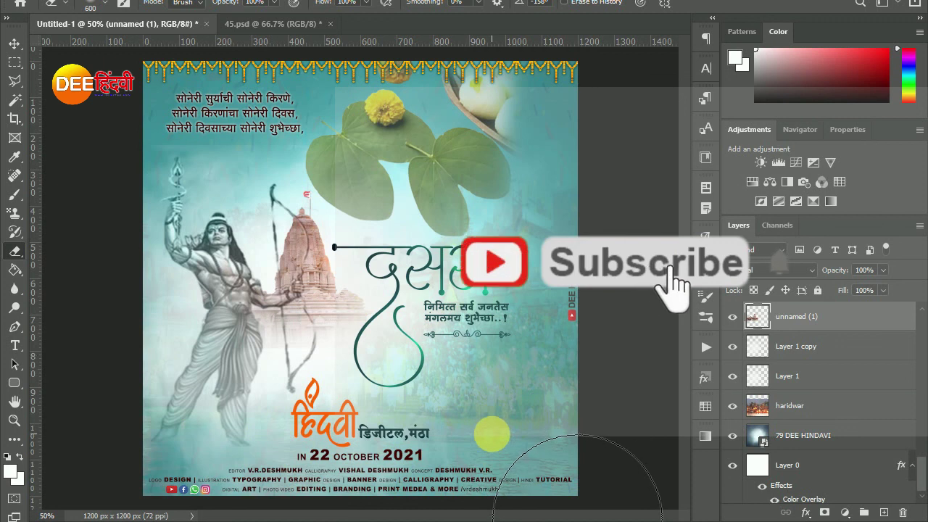
Step: Set the temple layer's opacity to 54%
{"action": "key", "text": "v"}
{"action": "left_click_drag", "start_coordinate": [838, 275], "coordinate": [811, 301]}
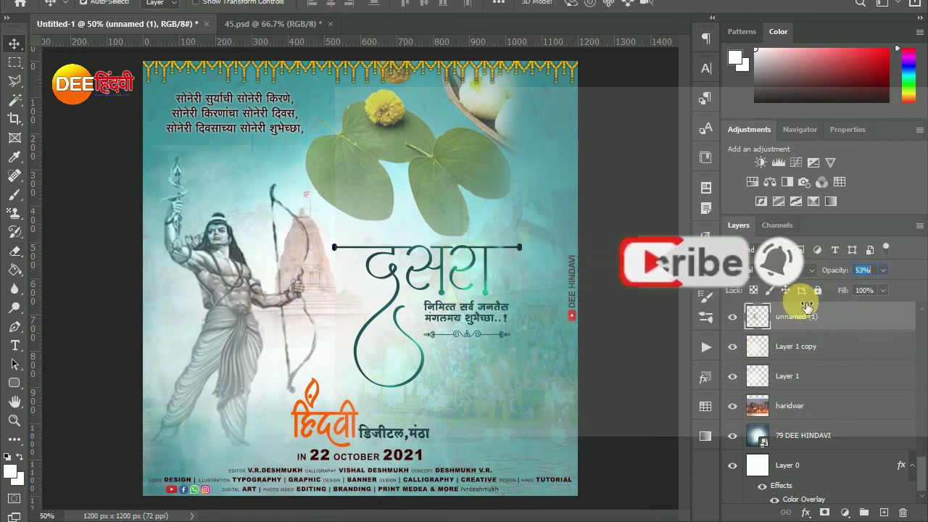
{"action": "left_click_drag", "start_coordinate": [808, 305], "coordinate": [805, 305]}
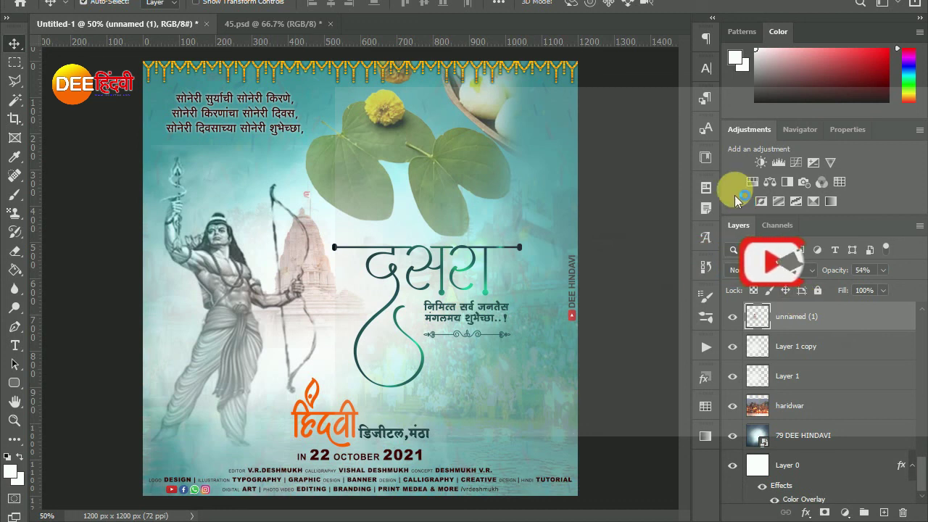